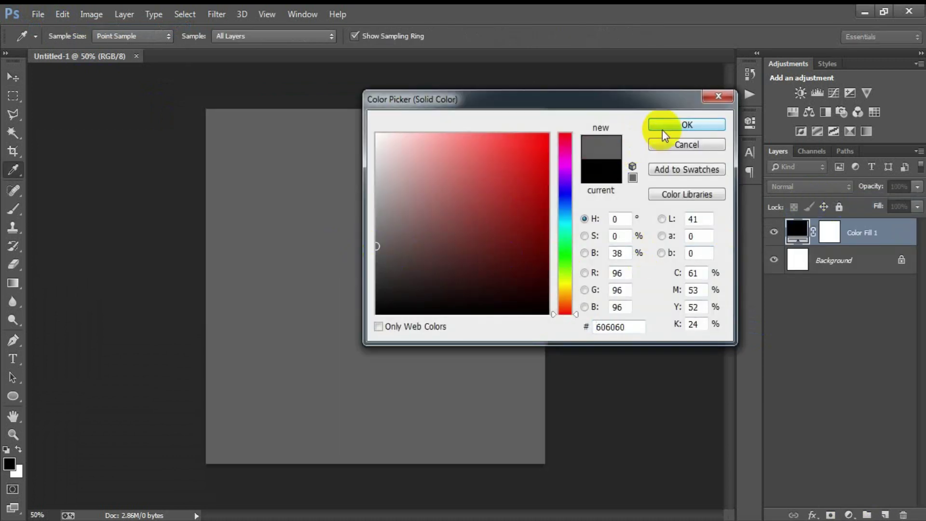
- Apply the grey 606060 to the solid color fill layer
click(663, 129)
key(v)
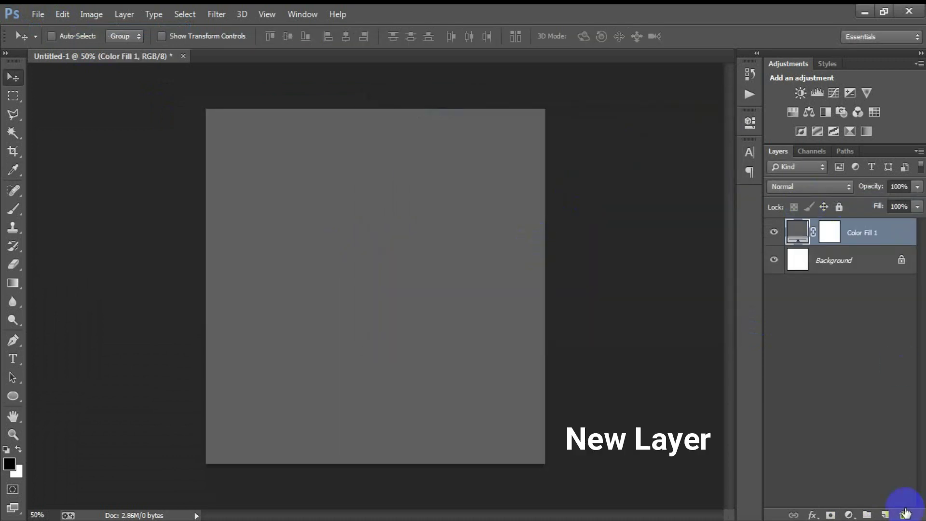
- Add a new layer and draw a black circle about 852 px across on the canvas with the Ellipse tool
click(885, 515)
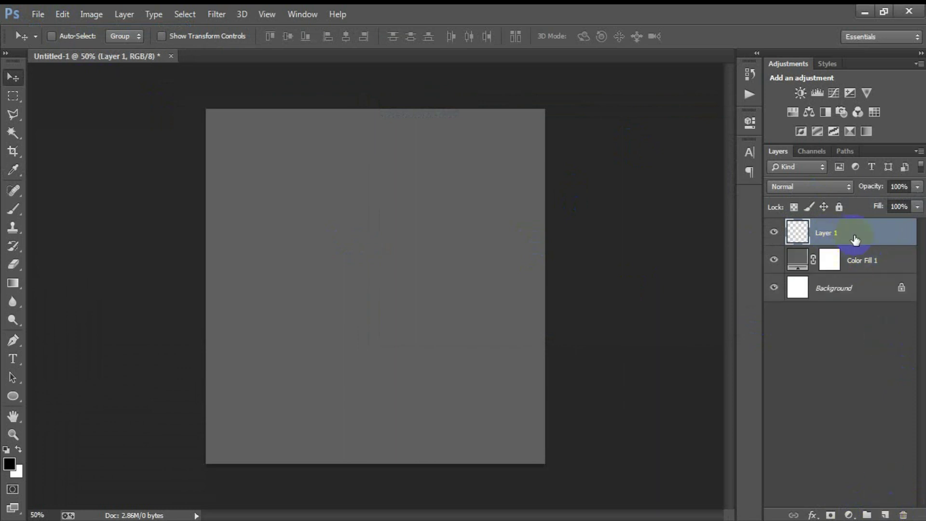
click(13, 396)
click(106, 419)
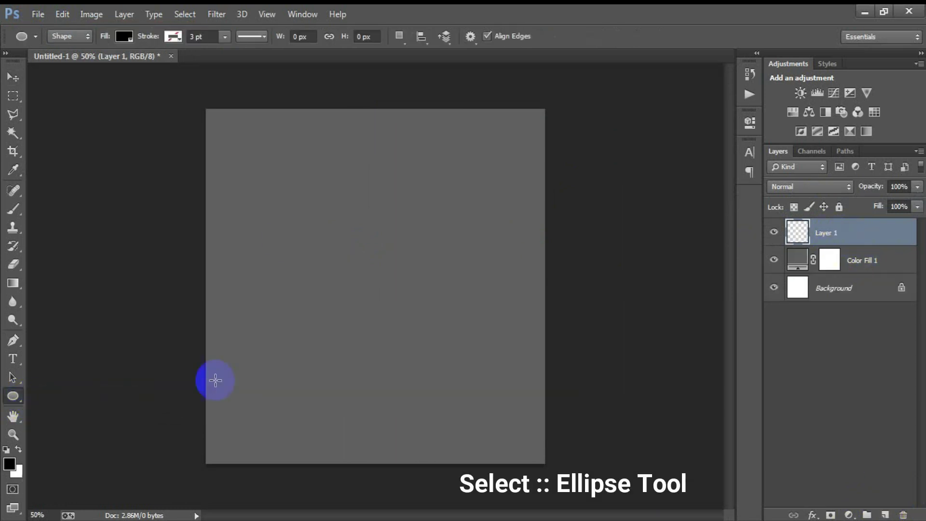
drag(253, 167, 539, 499)
- Move the black circle toward the canvas centre and scale it up to about 107.75%, roughly 918 px across
click(13, 78)
drag(383, 317, 370, 305)
key(ctrl+t)
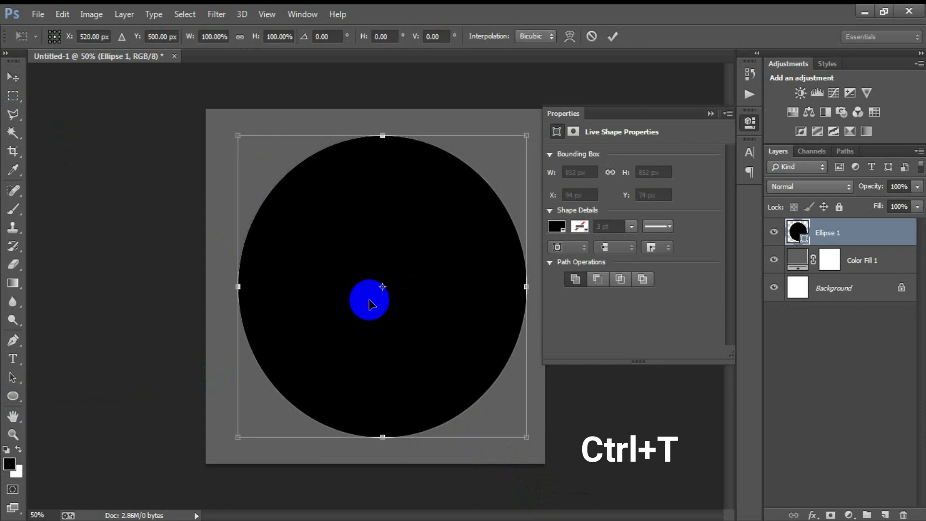
drag(523, 437, 536, 442)
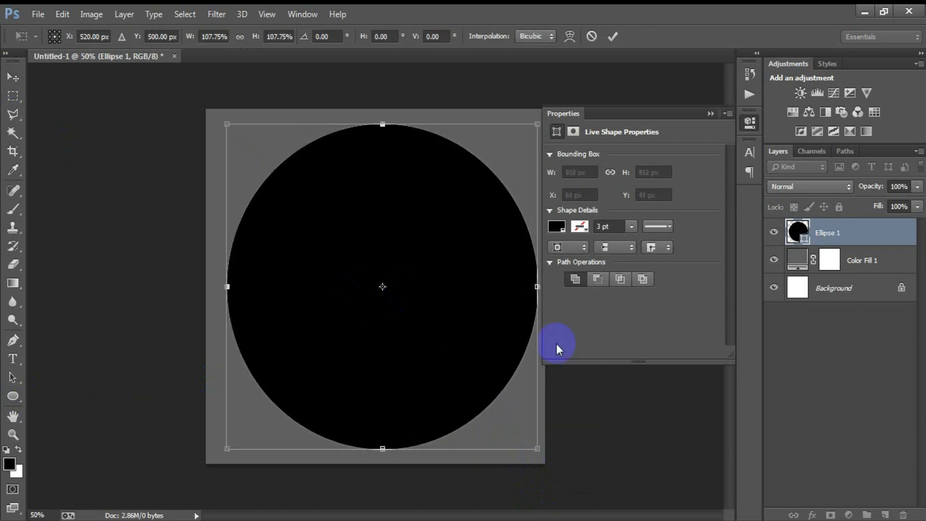
click(613, 36)
- Align the circle to the horizontal centre of the Background layer and reselect only the circle's layer
ctrl+click(856, 288)
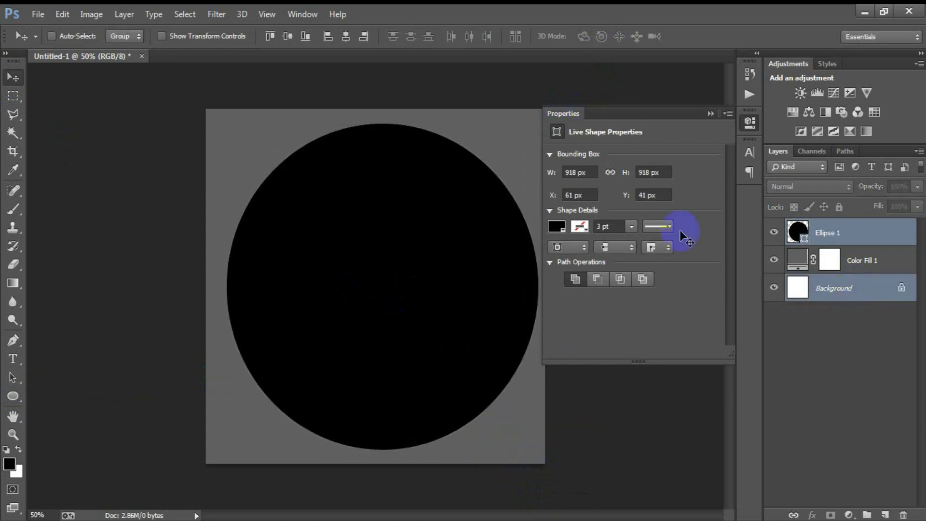
click(363, 36)
click(834, 234)
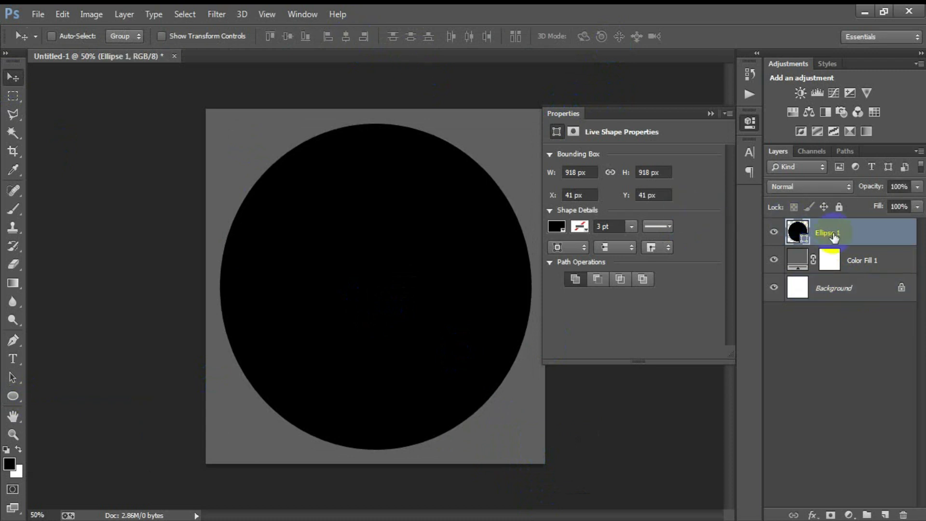
click(711, 113)
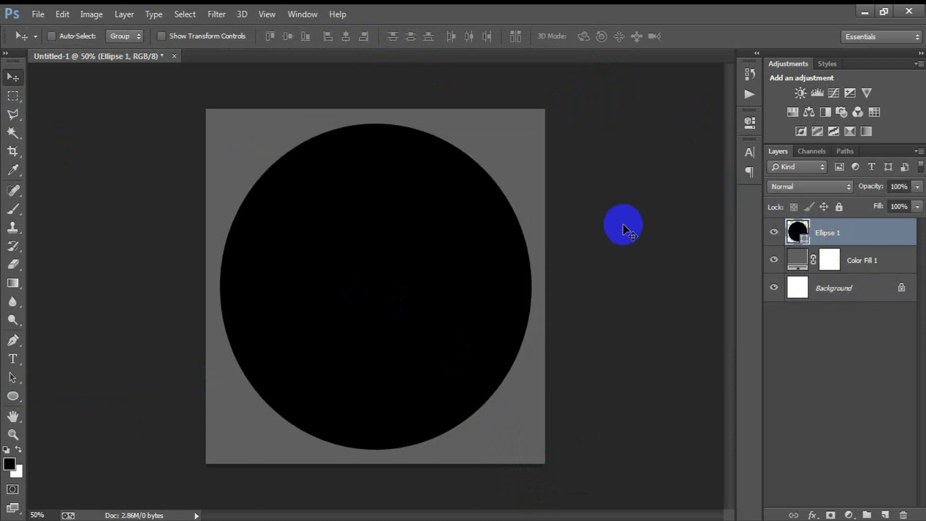
- Set the circle's fill colour to dark blue 234465
click(778, 232)
click(777, 233)
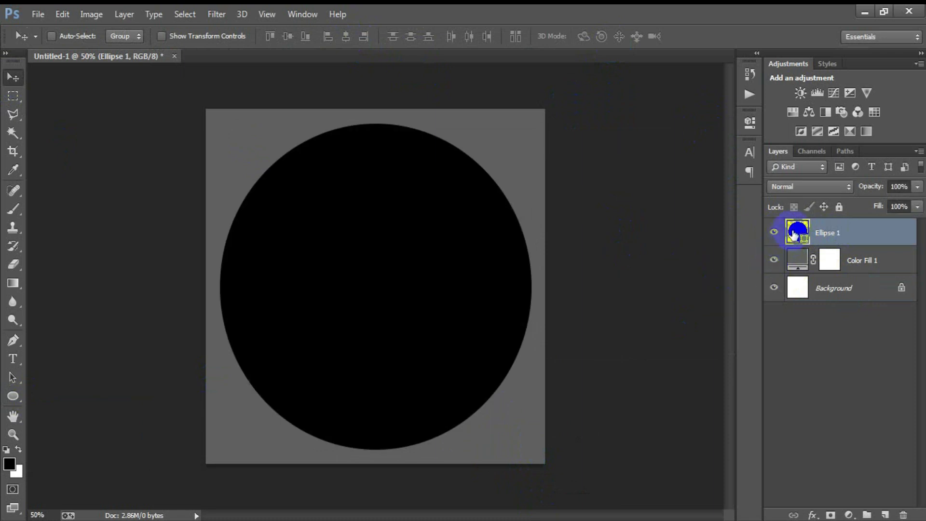
double_click(796, 233)
drag(519, 97, 503, 97)
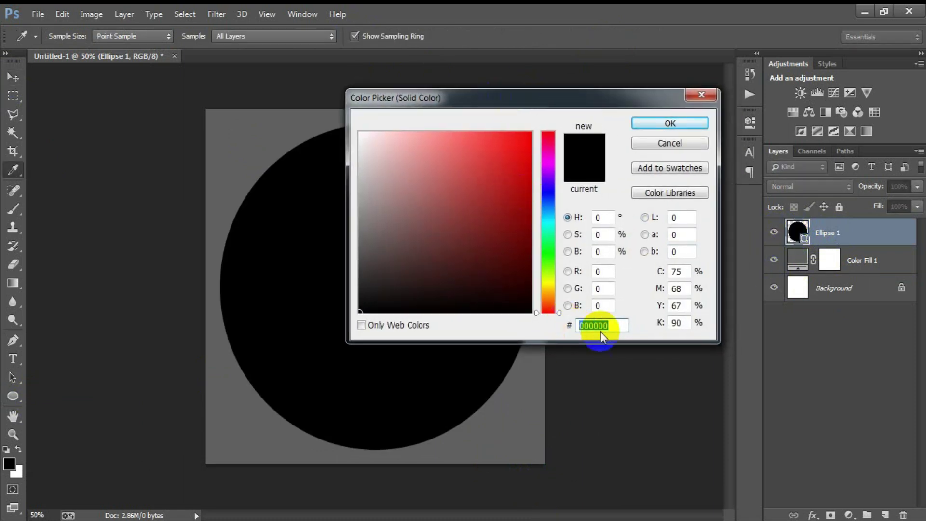
drag(620, 325, 581, 330)
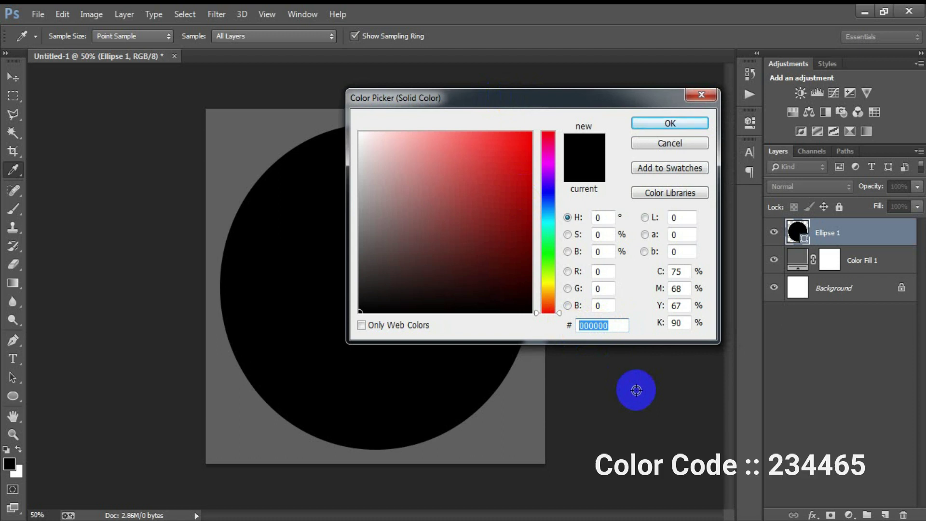
text(2344)
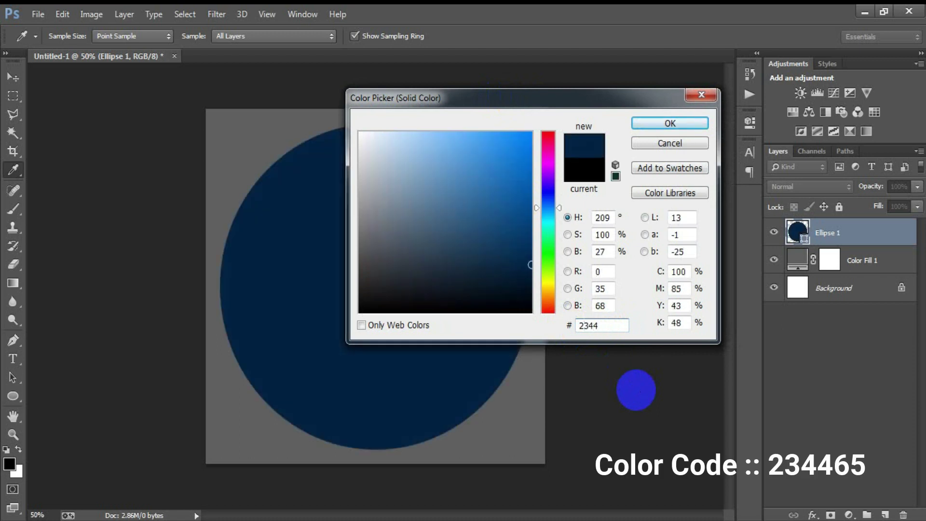
text(65)
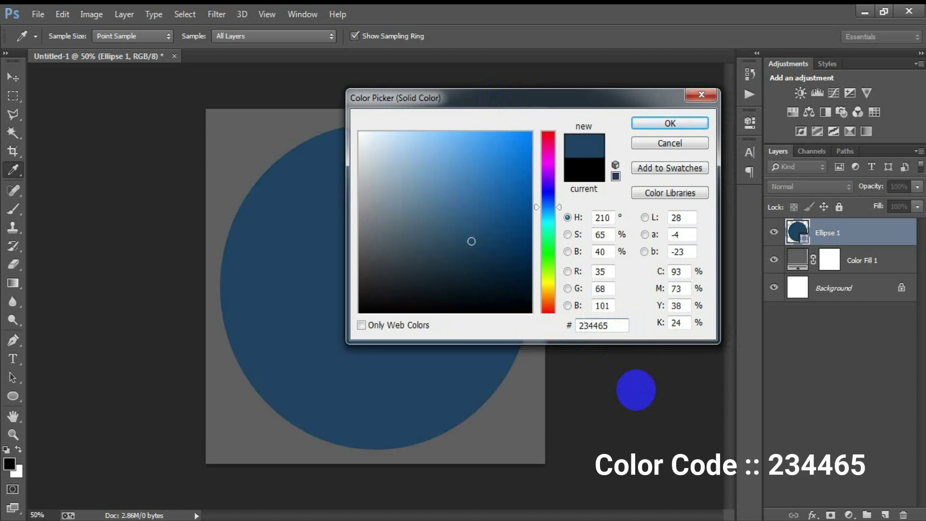
click(670, 124)
- Duplicate the dark blue circle and fill the copy with white ffffff
click(774, 232)
click(774, 232)
key(ctrl+j)
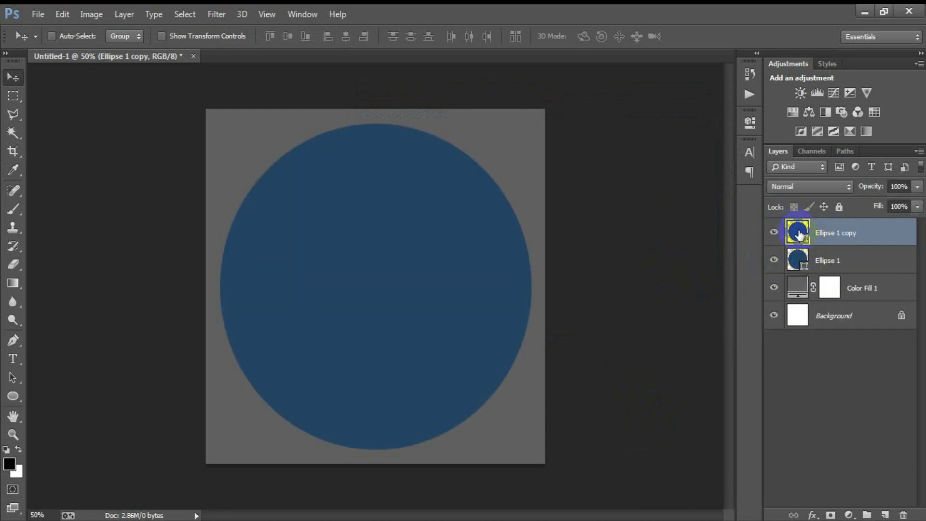
double_click(799, 235)
click(359, 131)
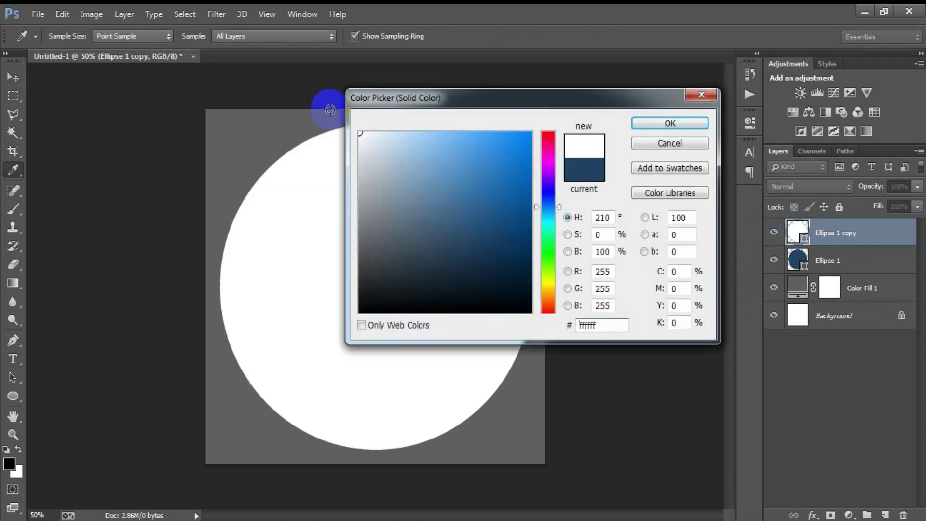
click(646, 124)
- Scale the white circle down around its centre to about 93.25%, leaving a dark blue ring around it
key(ctrl+t)
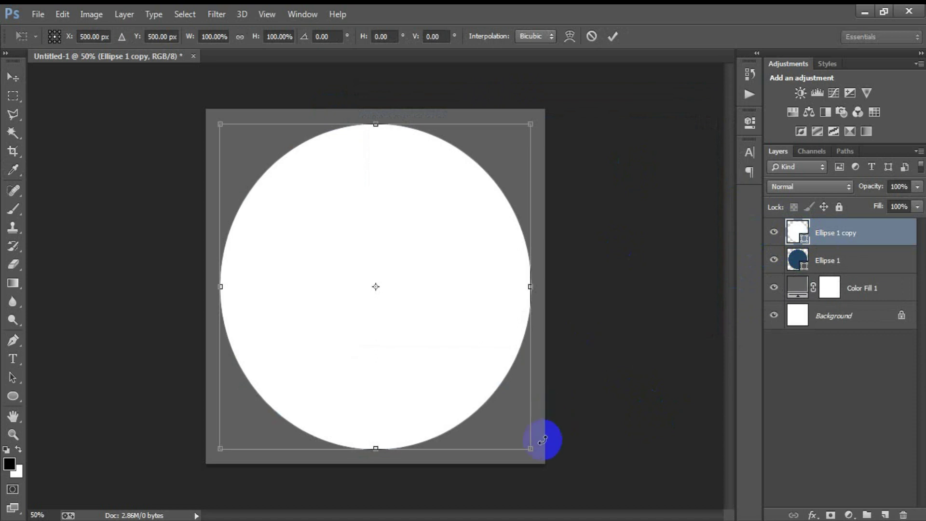
drag(533, 450, 525, 444)
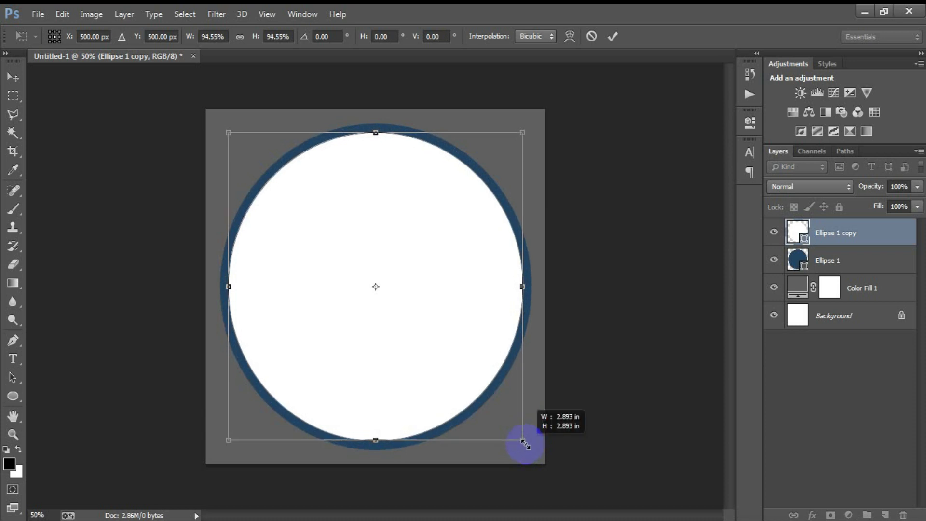
drag(525, 444, 522, 441)
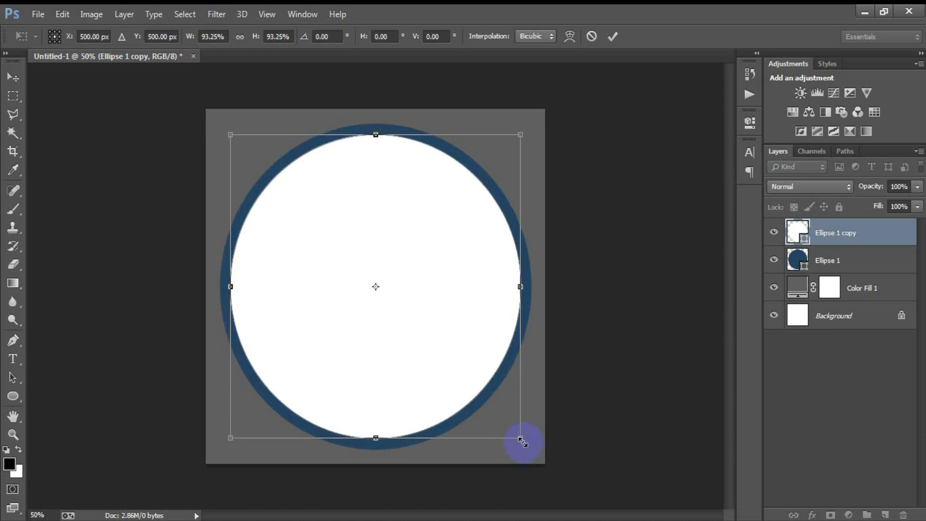
click(612, 39)
- Duplicate the white circle and fill the copy with cyan 24C0D6
click(774, 233)
click(774, 233)
key(ctrl+j)
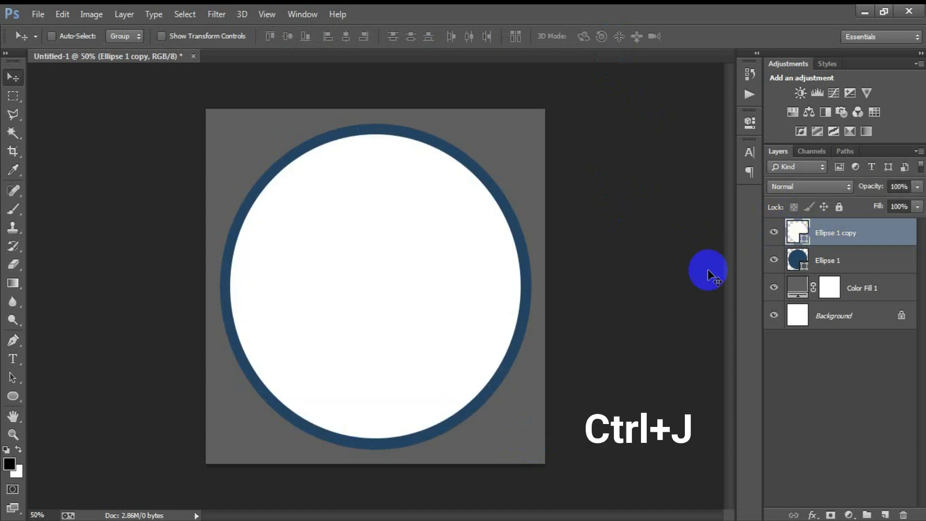
double_click(797, 233)
click(627, 321)
drag(626, 321, 579, 321)
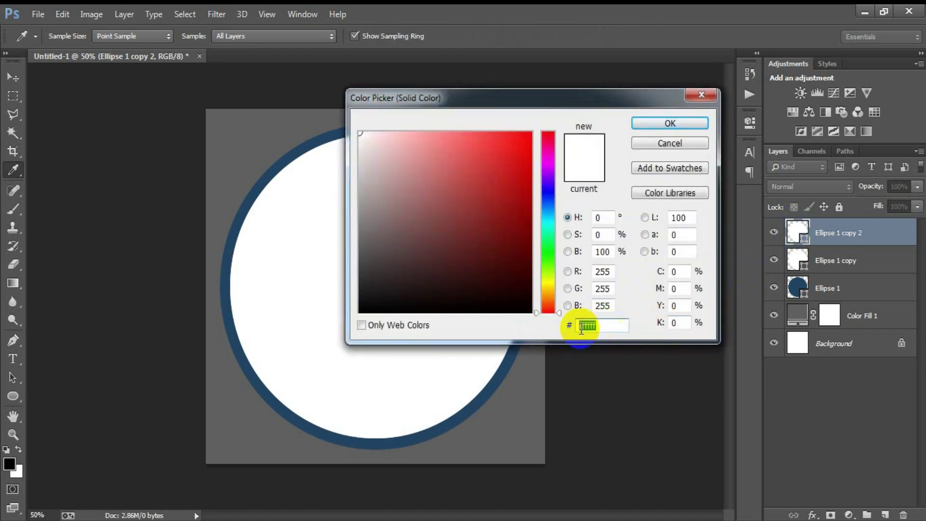
text(24)
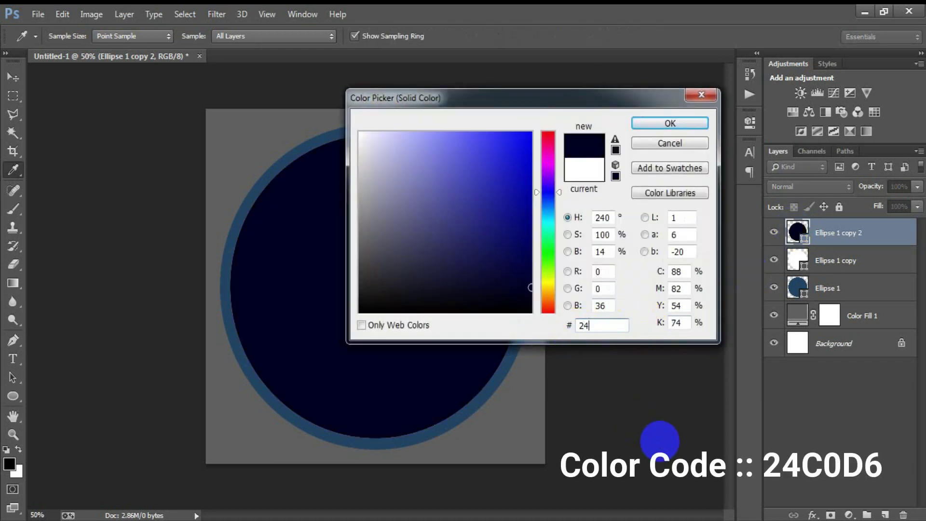
text(C0D6)
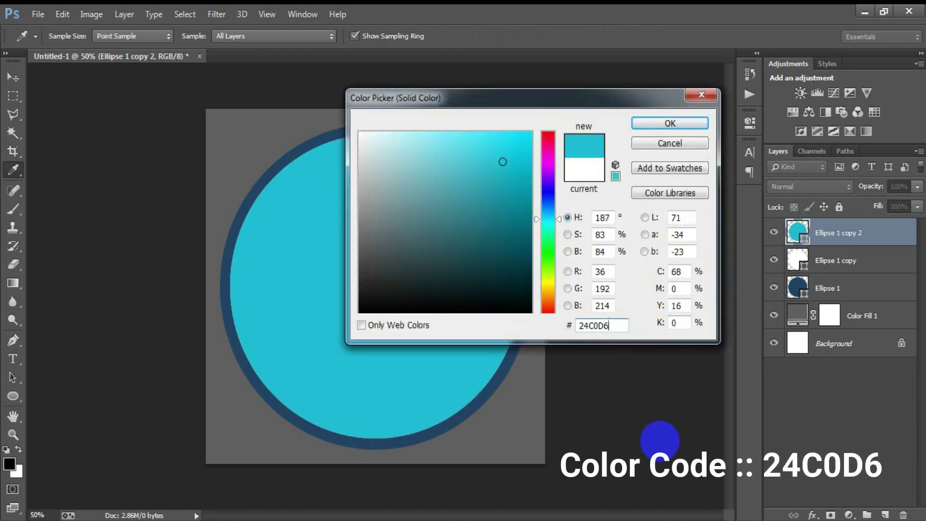
click(669, 123)
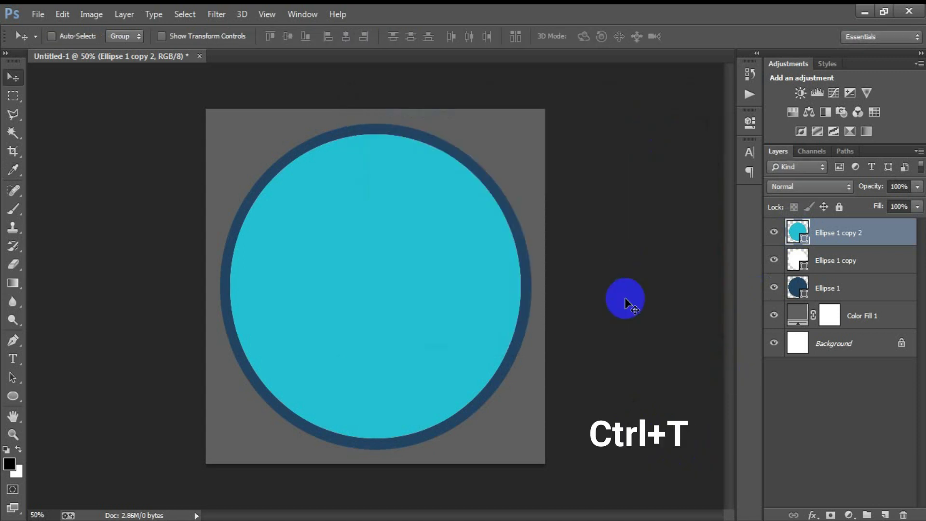
- Scale the cyan circle down around its centre, leaving a white ring between it and the dark blue ring
key(ctrl+t)
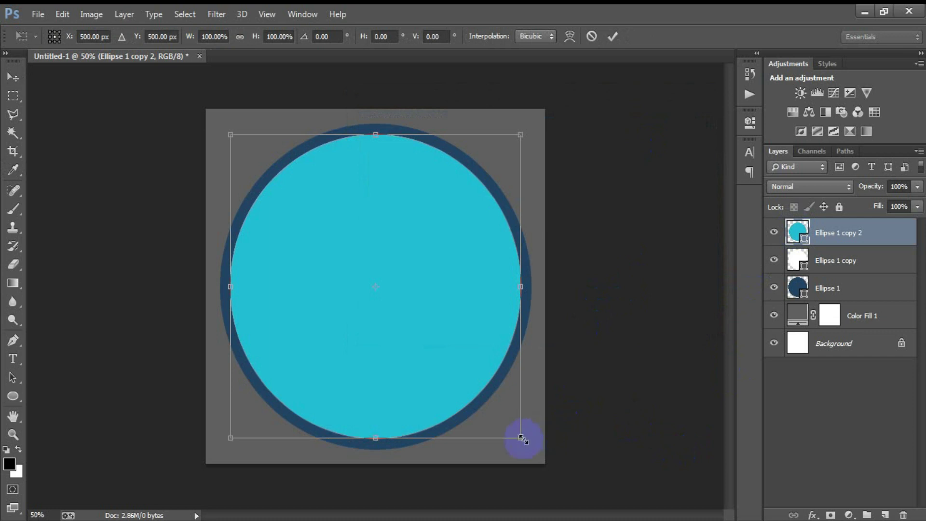
drag(522, 439, 515, 424)
click(612, 36)
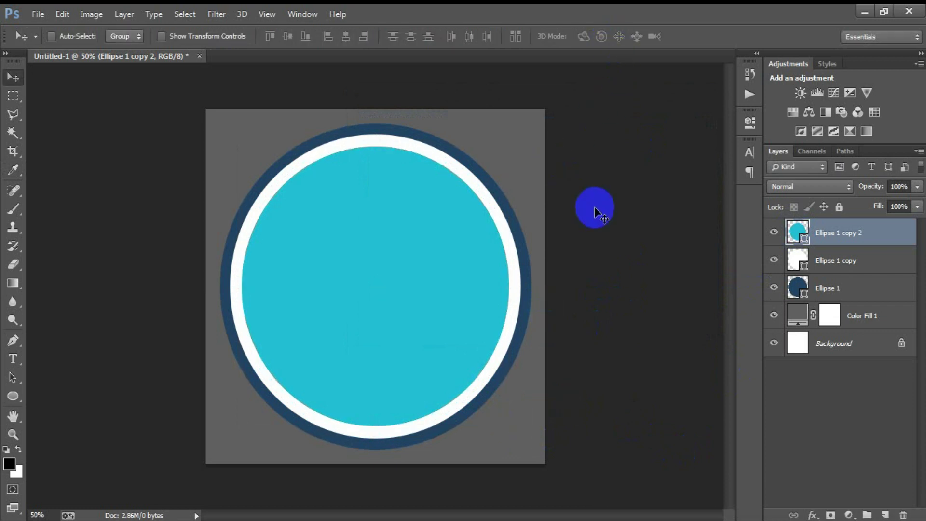
- Add a new layer and draw a black rectangle about 872 by 306 px across the upper half of the circles
click(885, 515)
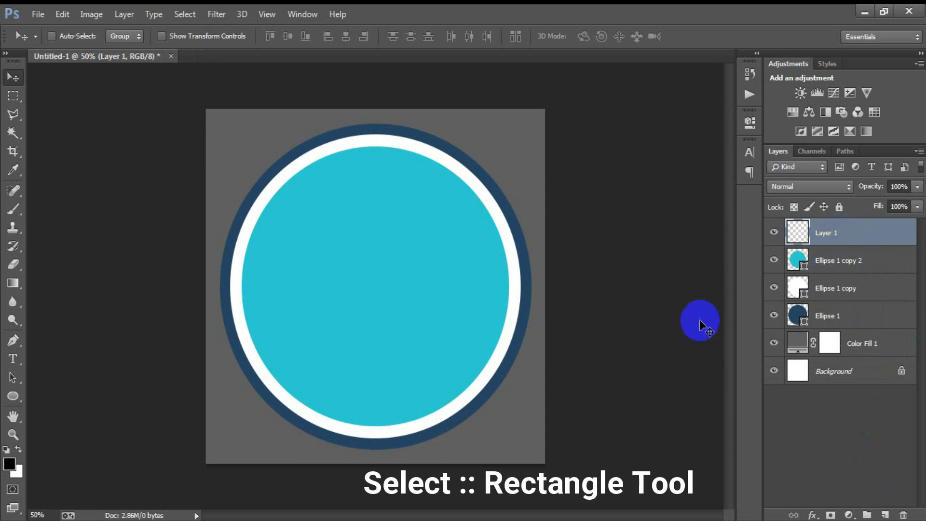
click(14, 397)
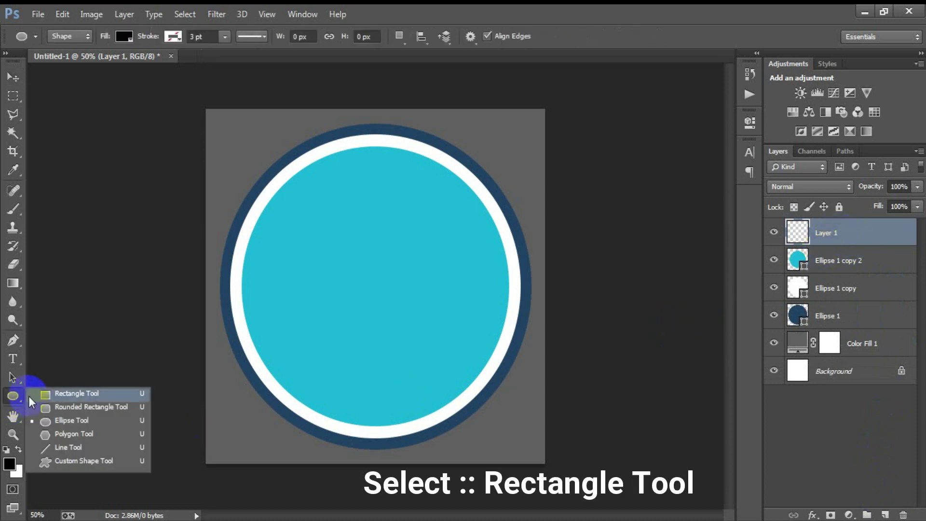
click(71, 395)
drag(234, 186, 529, 293)
key(v)
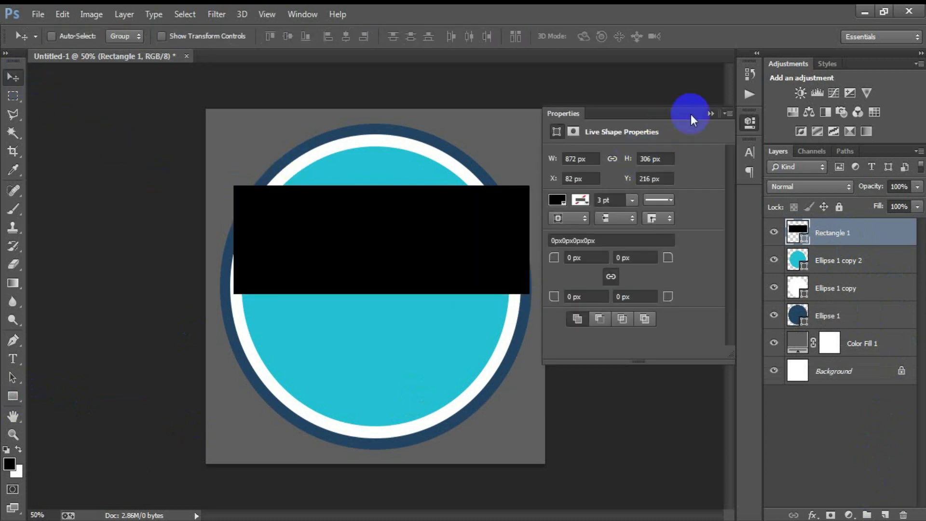
click(710, 113)
- Set the rectangle's fill colour to orange FF4E00
click(774, 232)
click(774, 232)
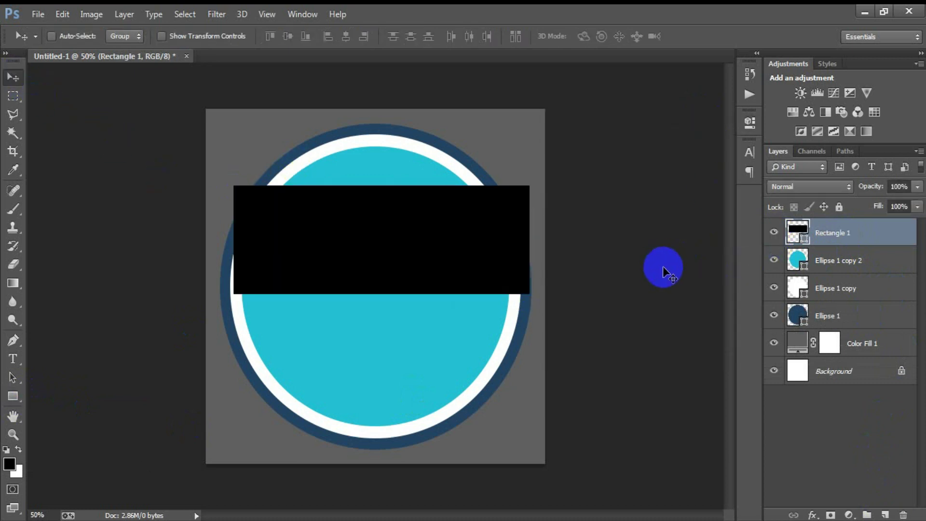
double_click(797, 232)
click(597, 326)
drag(597, 328, 564, 327)
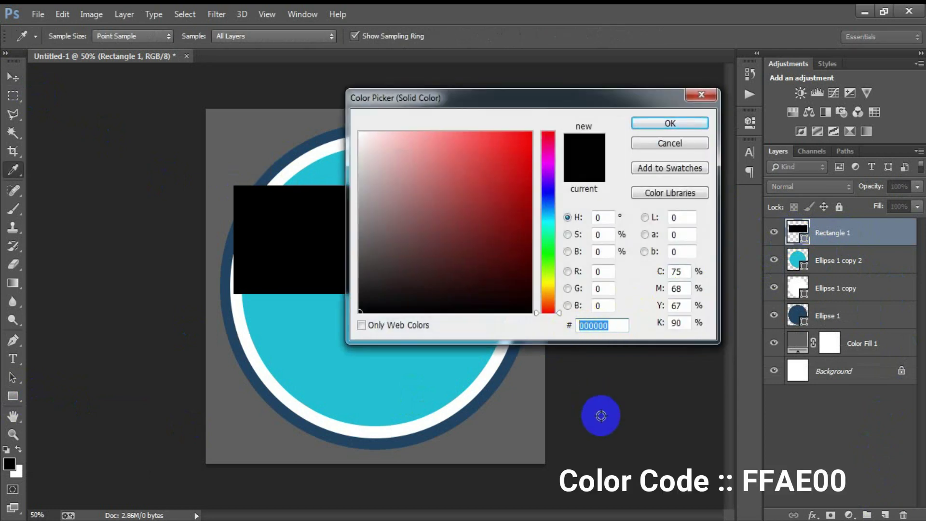
text(FF4E0)
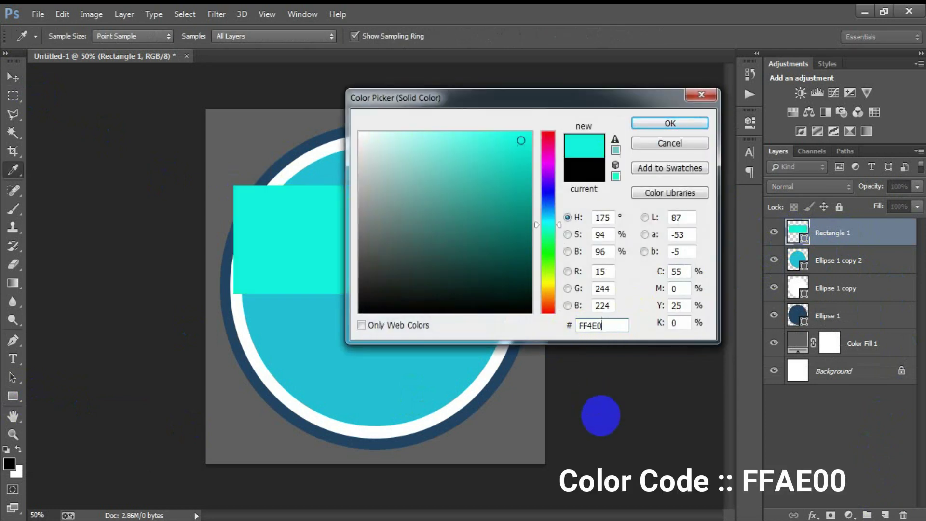
text(0)
click(678, 125)
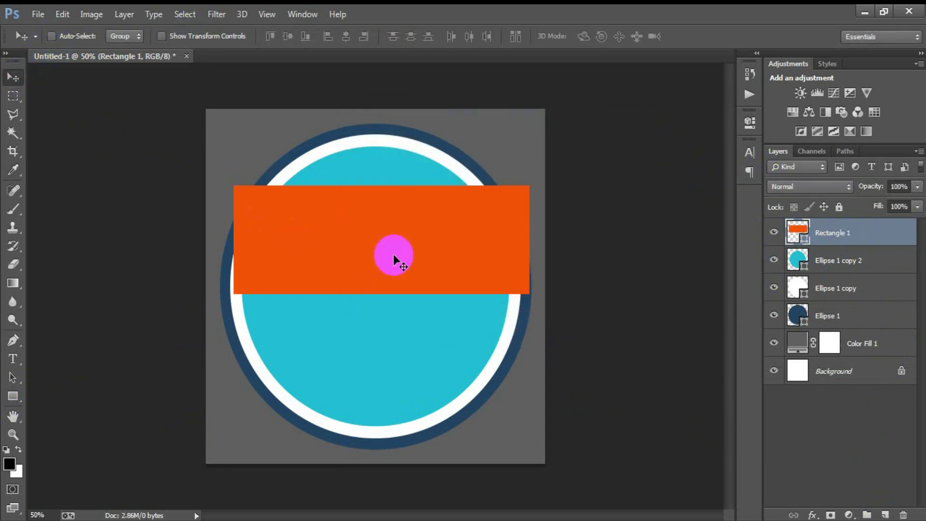
click(774, 232)
click(774, 232)
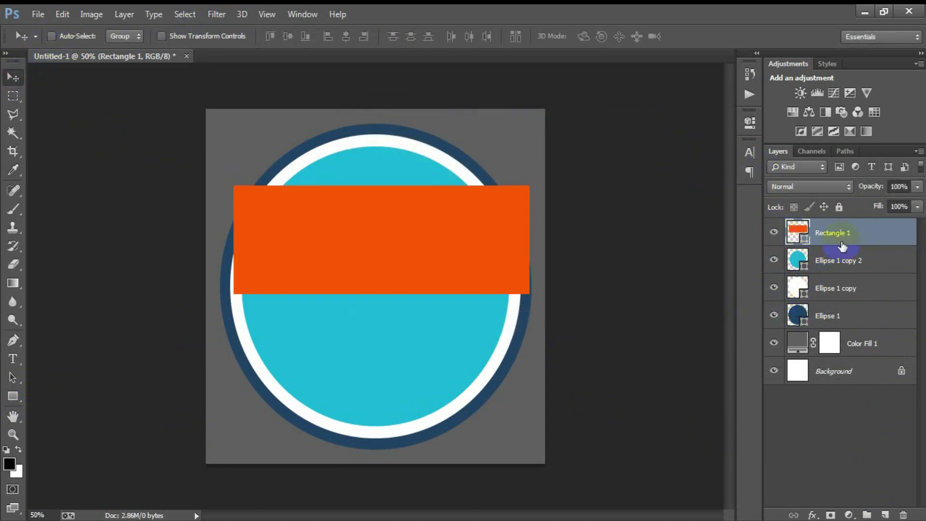
- Clip the orange rectangle to the cyan circle and move it up to cover only the circle's upper part
right_click(886, 242)
click(676, 260)
drag(423, 247, 384, 191)
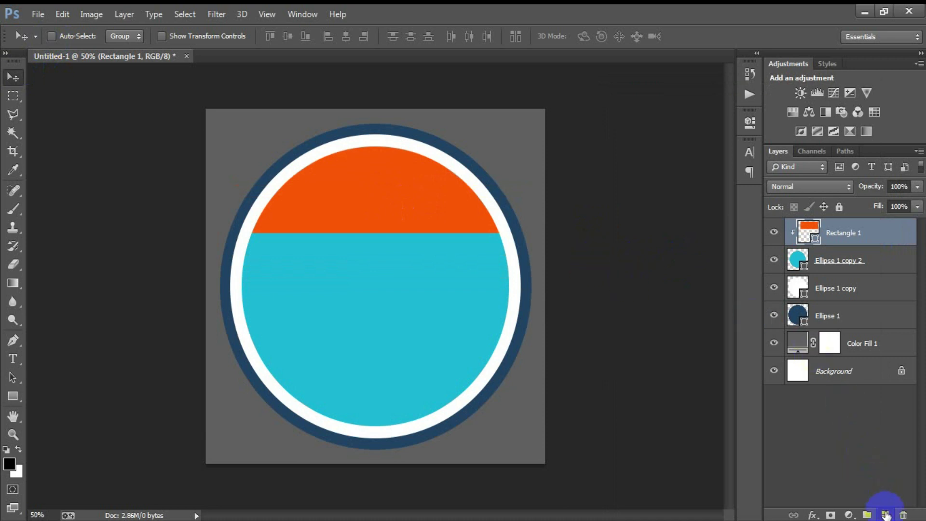
- Add a new layer and draw a black circle about 482 px in diameter over the lower part of the cyan circle
click(885, 515)
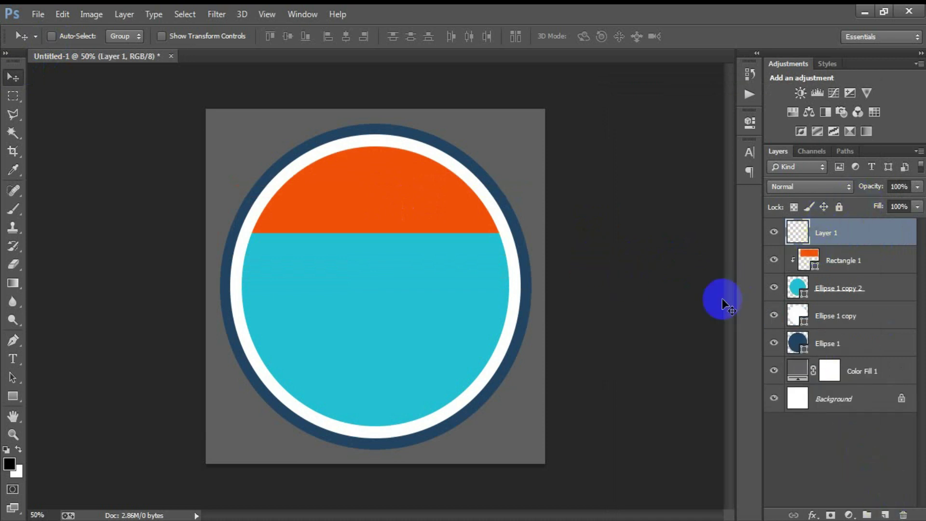
drag(14, 396, 49, 422)
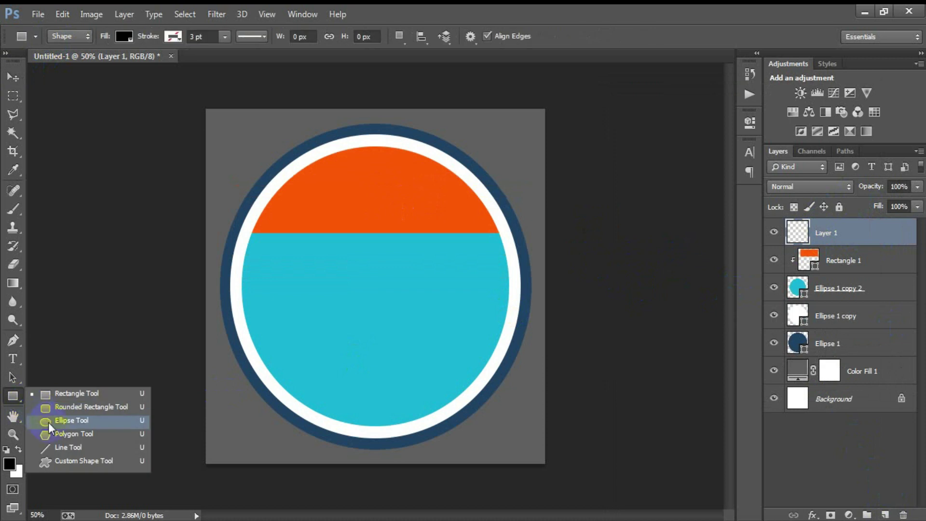
click(68, 422)
drag(323, 249, 485, 471)
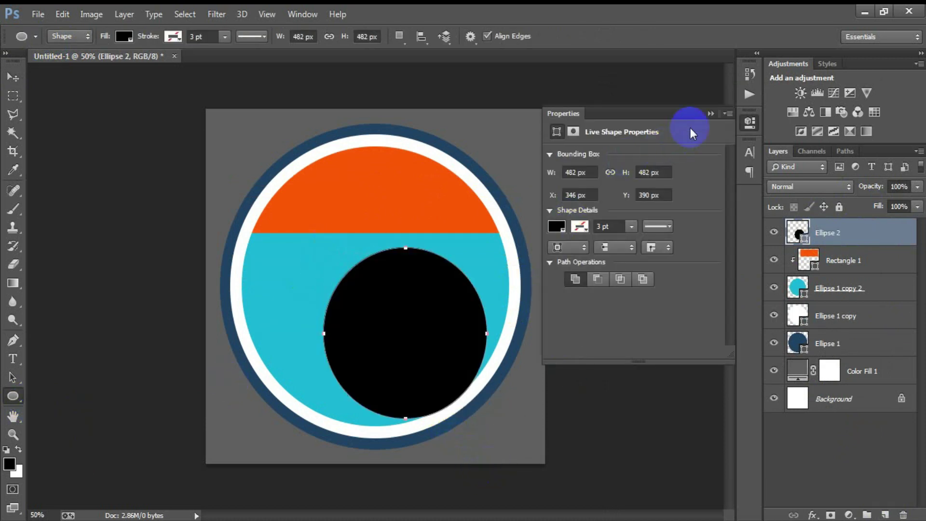
click(710, 113)
click(13, 77)
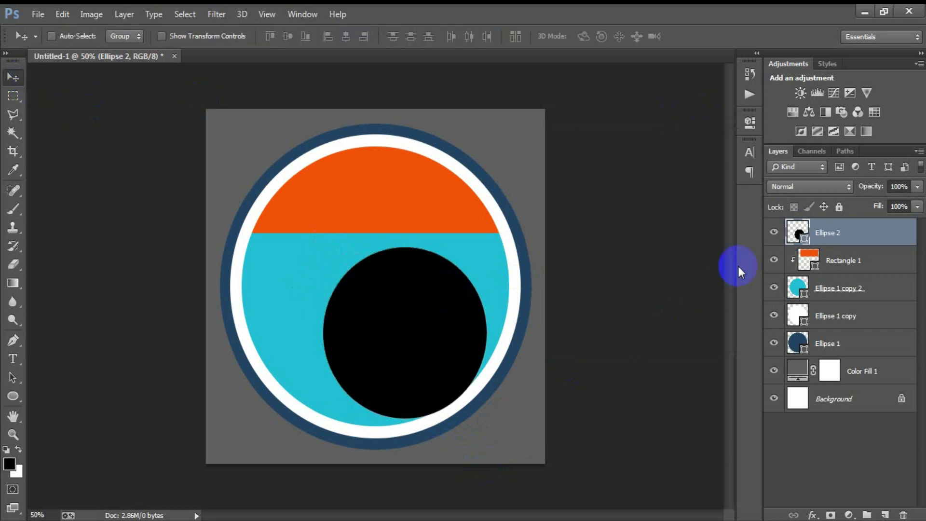
- Set the new circle's fill colour to 31B0CB and centre it horizontally within the badge's lower area
double_click(795, 234)
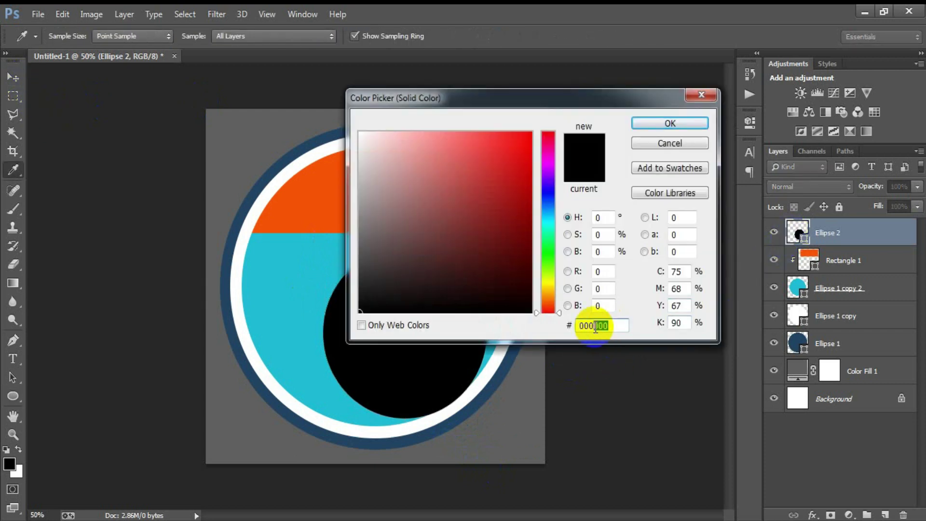
text(31)
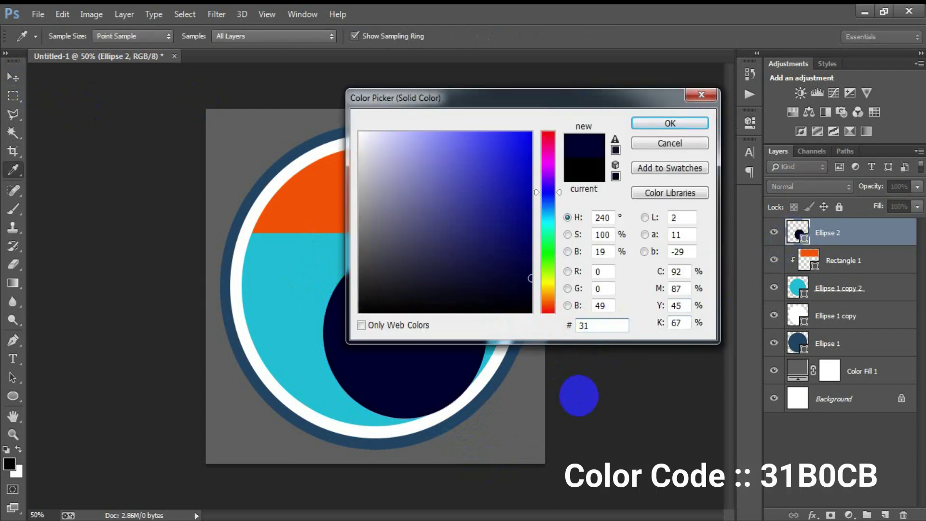
text(B0CB)
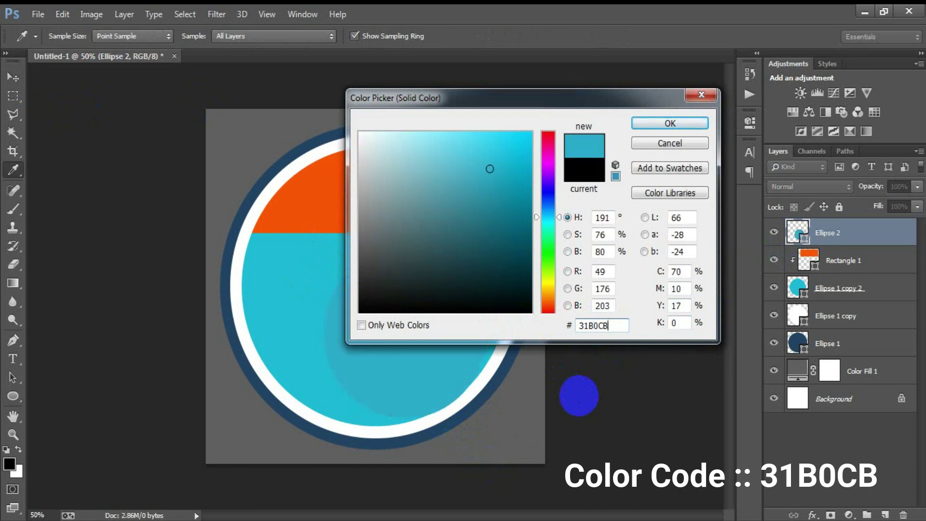
click(671, 123)
drag(386, 335, 362, 334)
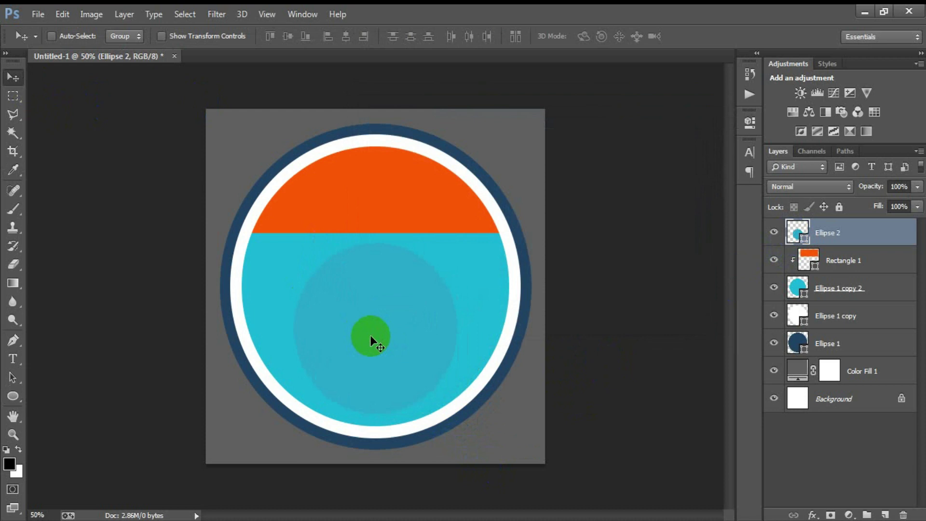
- Duplicate the 31B0CB circle and set the copy's fill colour to amber FFAF00
key(ctrl+j)
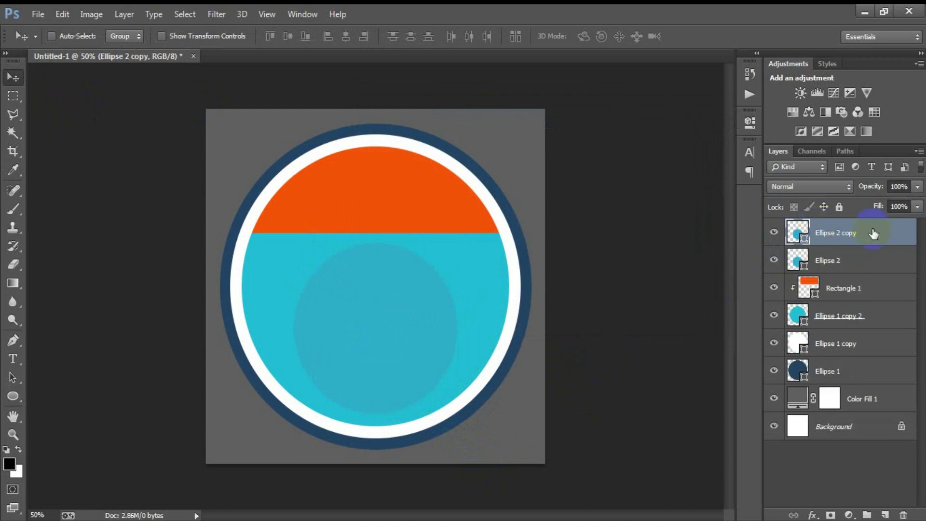
click(796, 235)
double_click(796, 235)
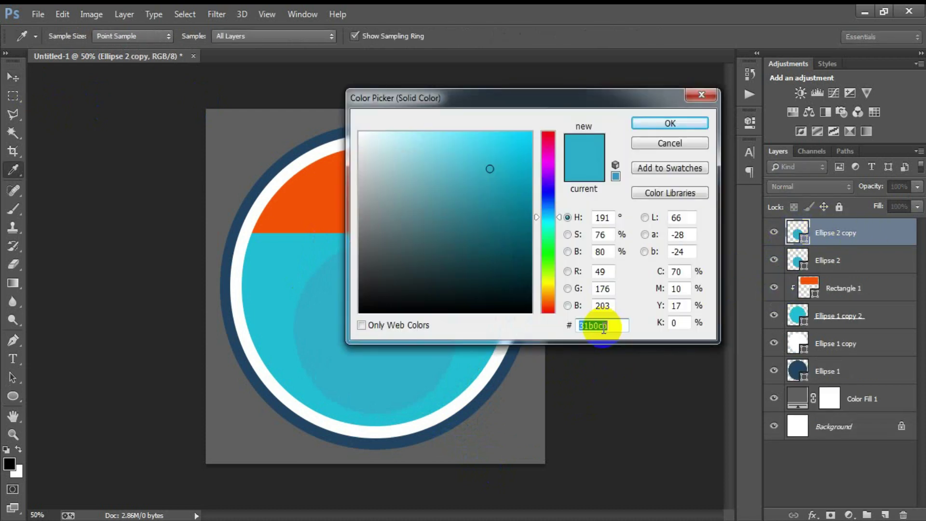
text(FFAF00)
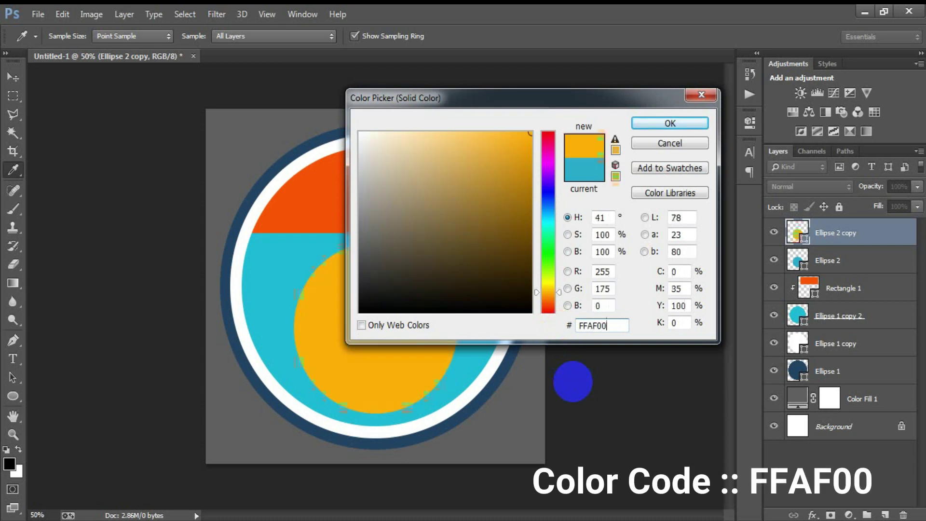
click(659, 124)
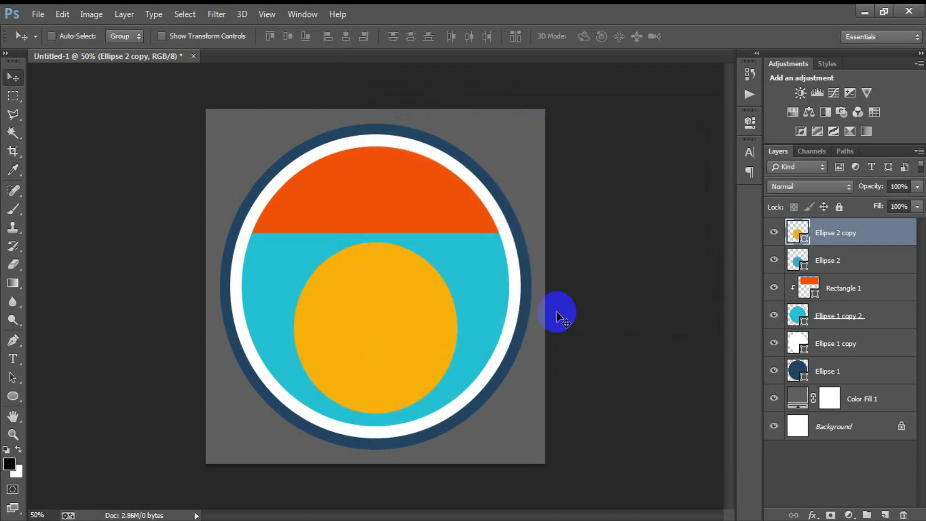
- Scale the amber circle down around its centre to about 86%, leaving a blue ring around it
key(ctrl+t)
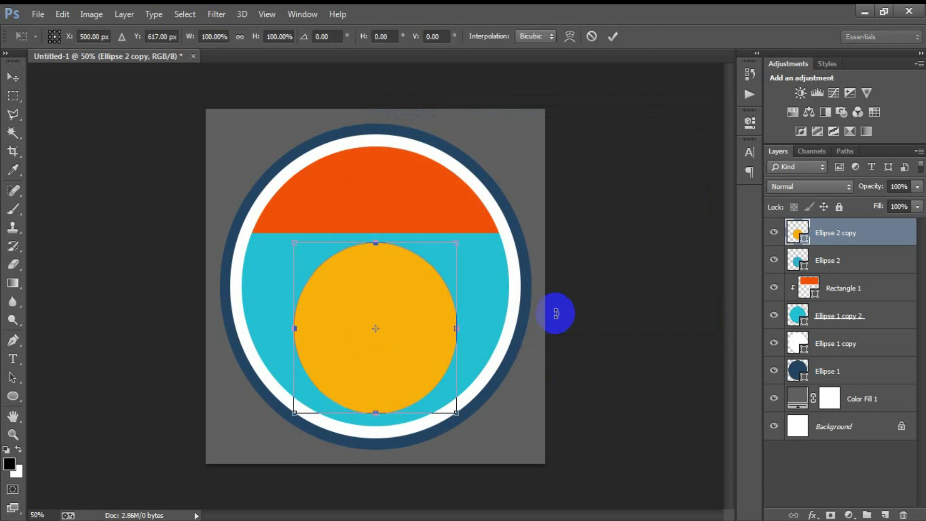
drag(458, 414, 447, 400)
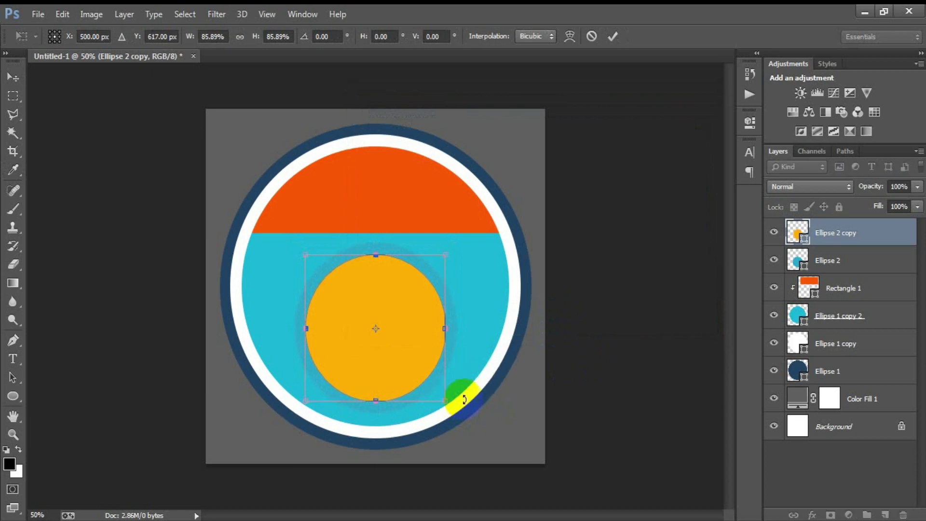
click(612, 36)
- Duplicate the amber circle and set the copy's fill colour to light yellow FFCE4B
key(ctrl+j)
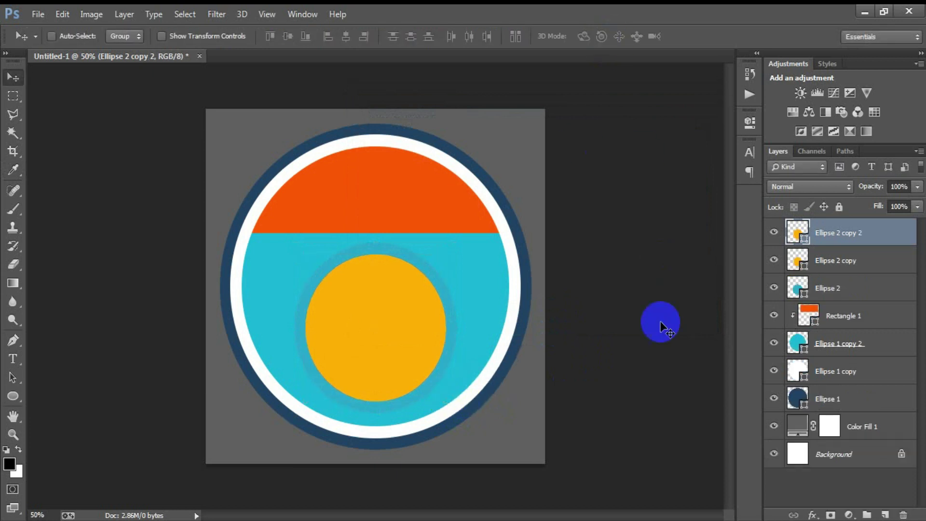
double_click(796, 234)
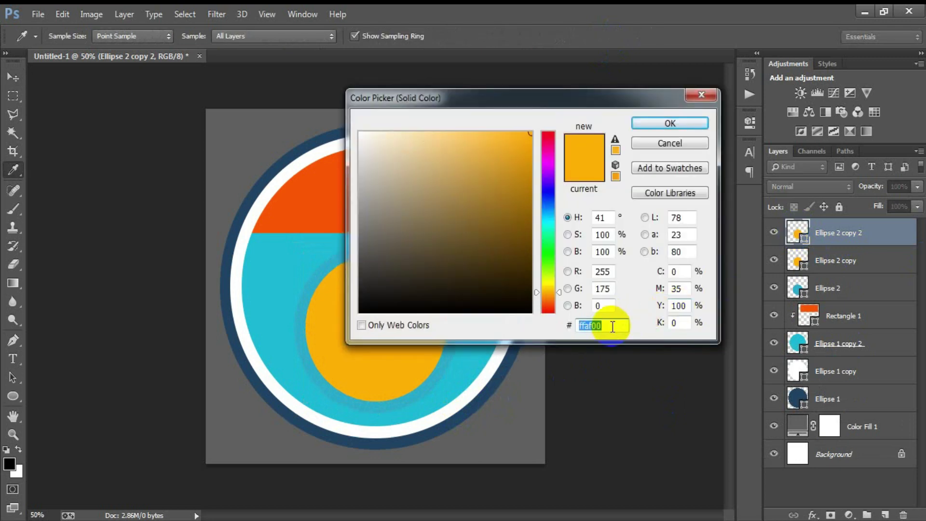
text(F)
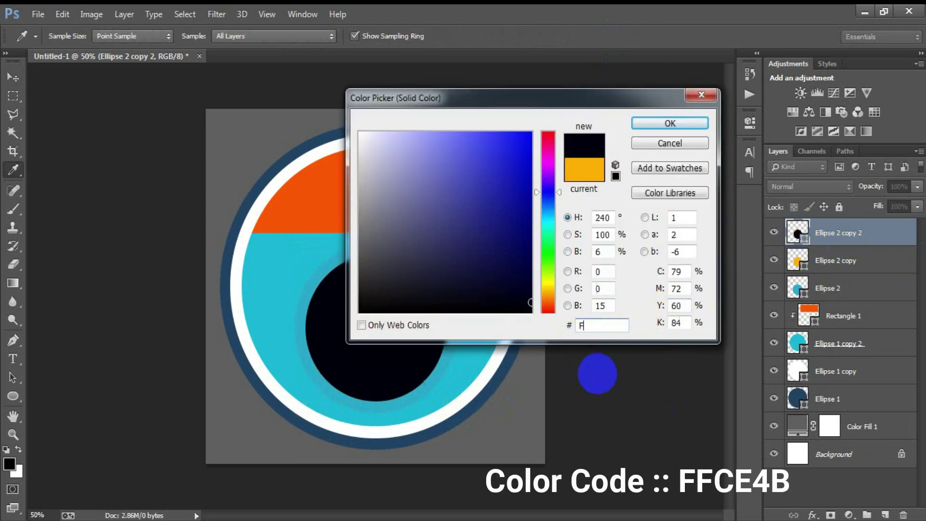
text(FCE4B)
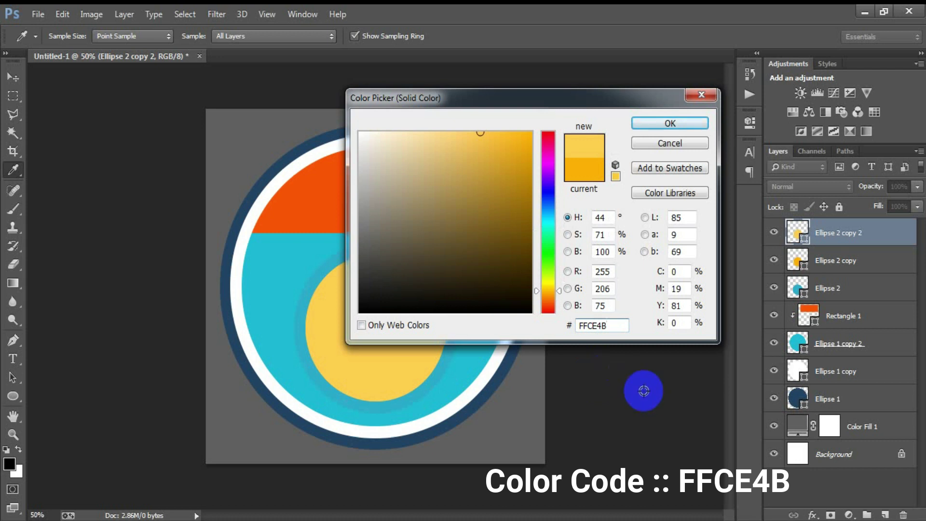
click(670, 124)
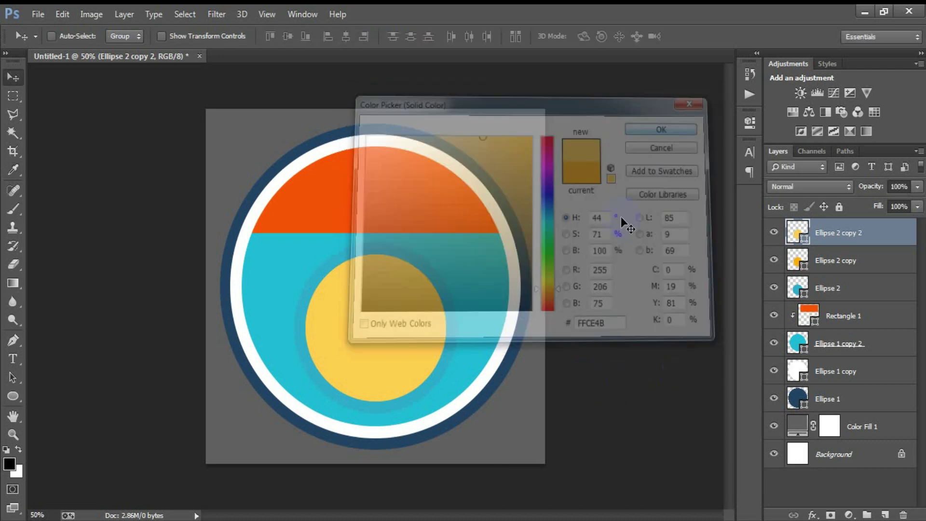
- Scale the FFCE4B circle down around its centre to about 86%, leaving an amber ring around it
key(ctrl+t)
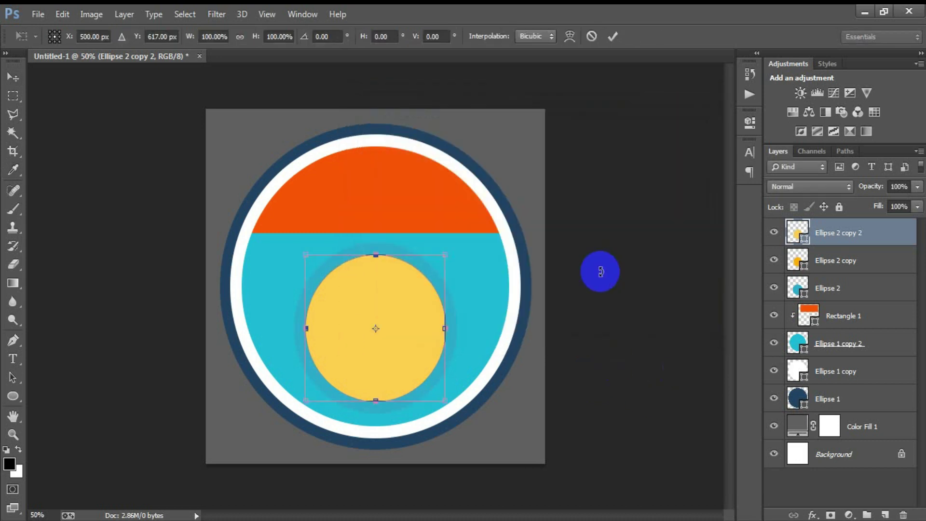
drag(442, 403, 437, 391)
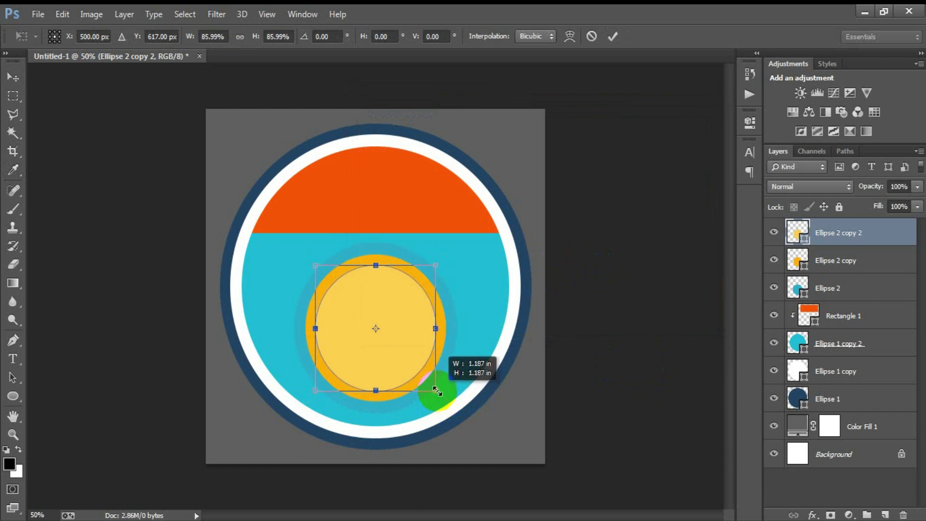
drag(437, 390, 435, 389)
click(612, 36)
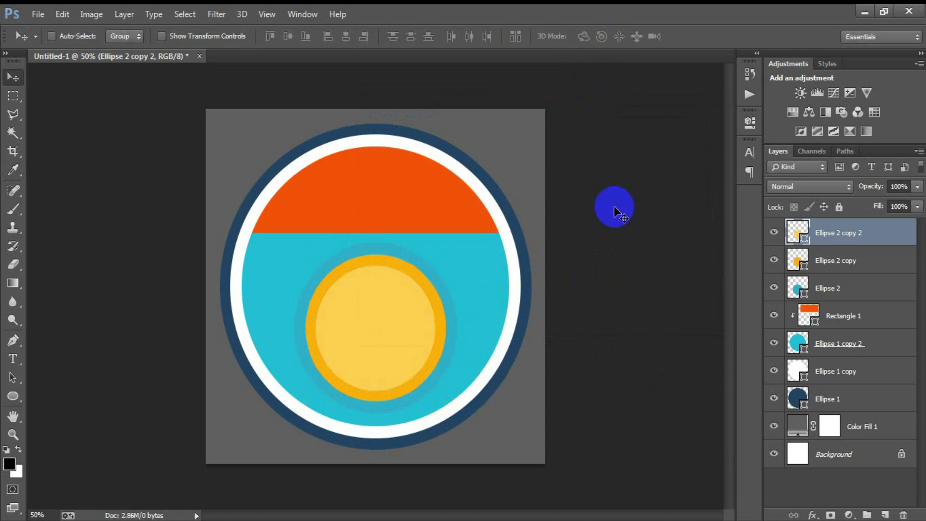
- Duplicate the FFCE4B circle and set the copy's fill colour to pale yellow FFF4A4
key(ctrl+j)
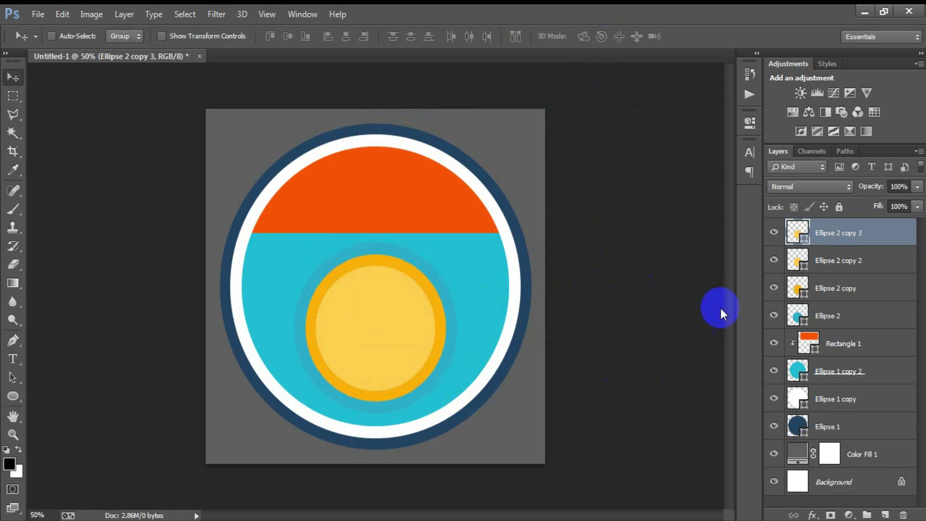
double_click(795, 233)
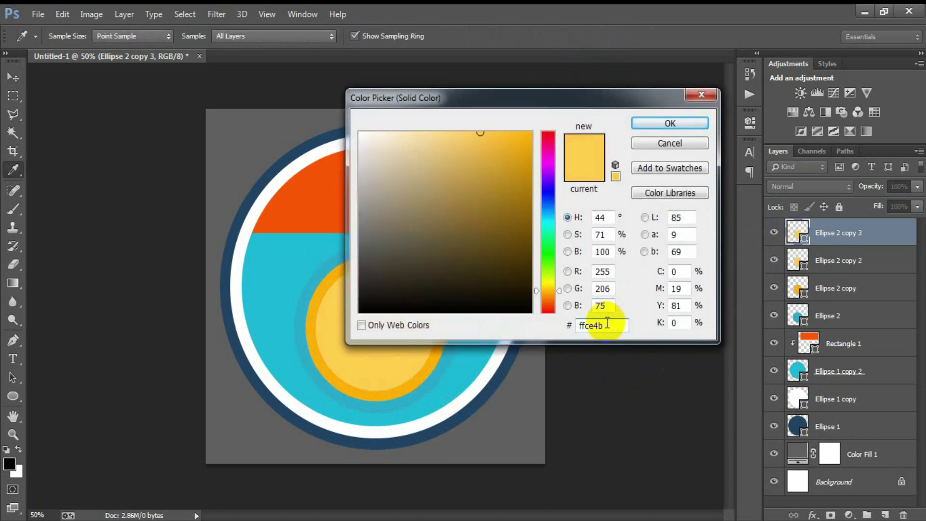
text(FFF)
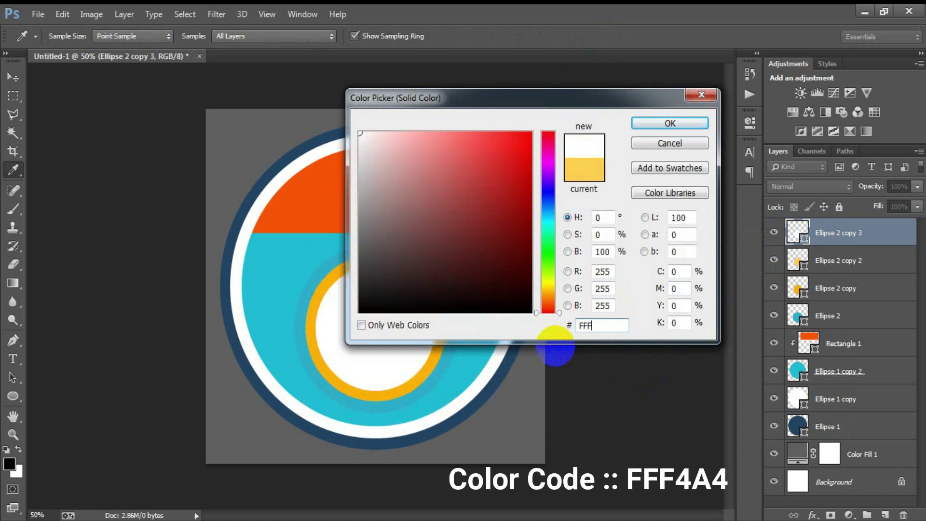
text(4A4)
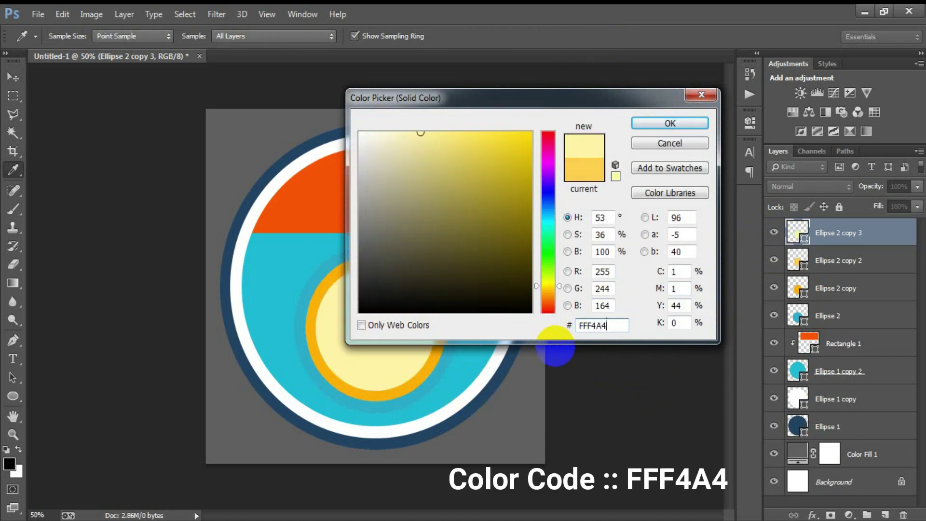
click(667, 125)
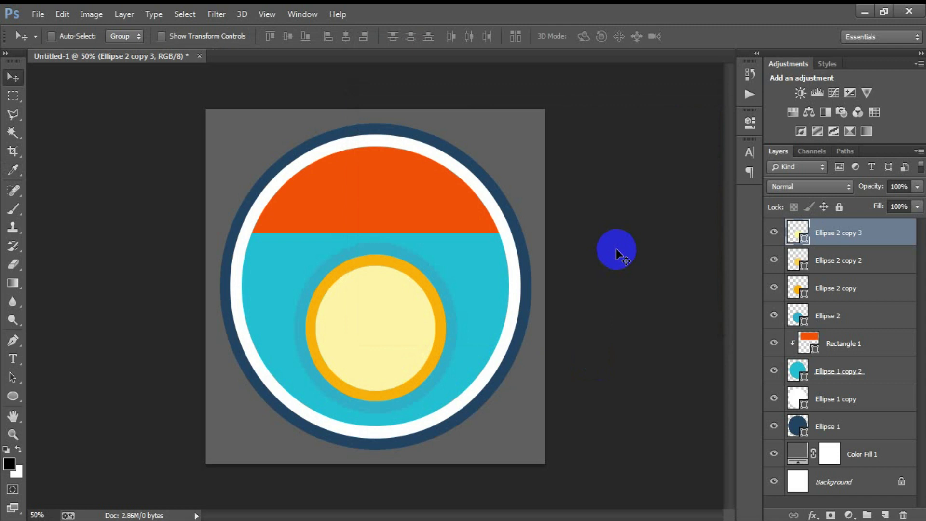
- Scale the pale yellow circle down around its centre to about 84%, leaving an FFCE4B ring around it
key(ctrl+t)
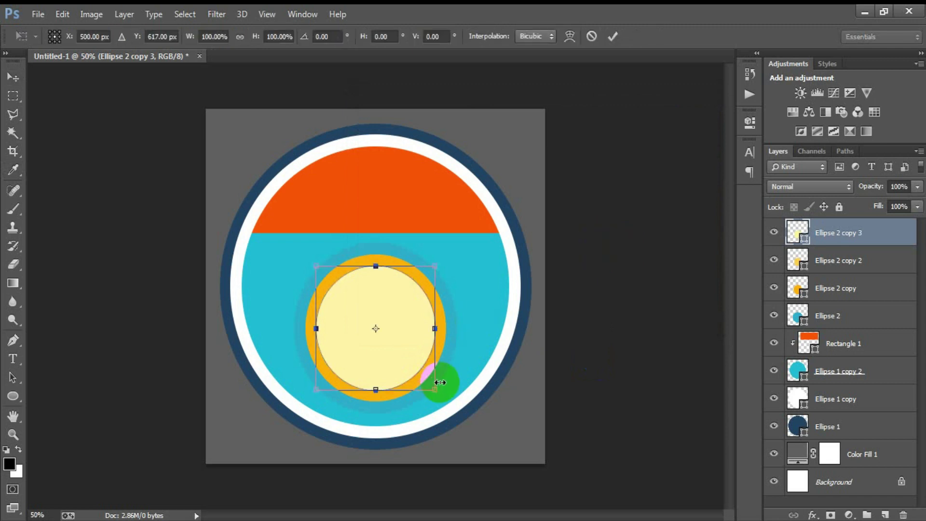
drag(431, 392, 427, 379)
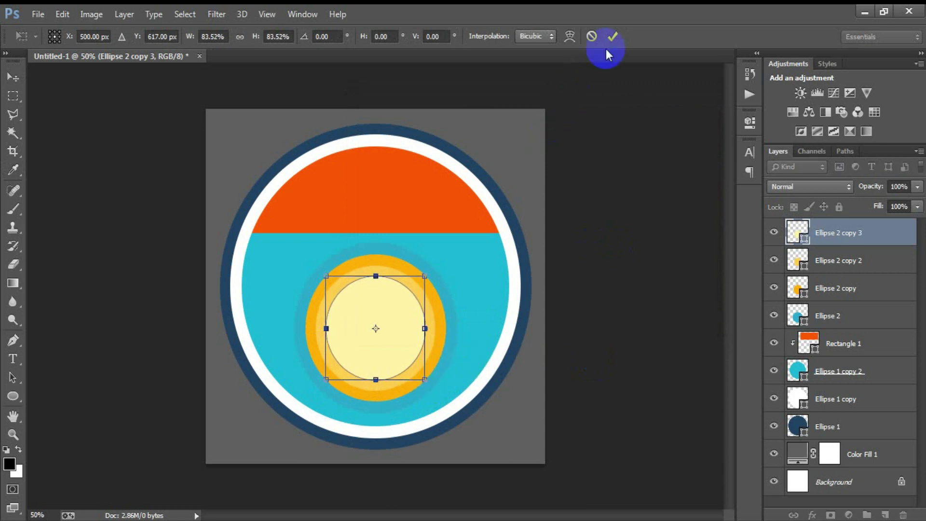
click(612, 36)
- Rasterize the four small concentric circle layers, from Ellipse 2 to Ellipse 2 copy 3, and merge them into one layer
shift+click(835, 316)
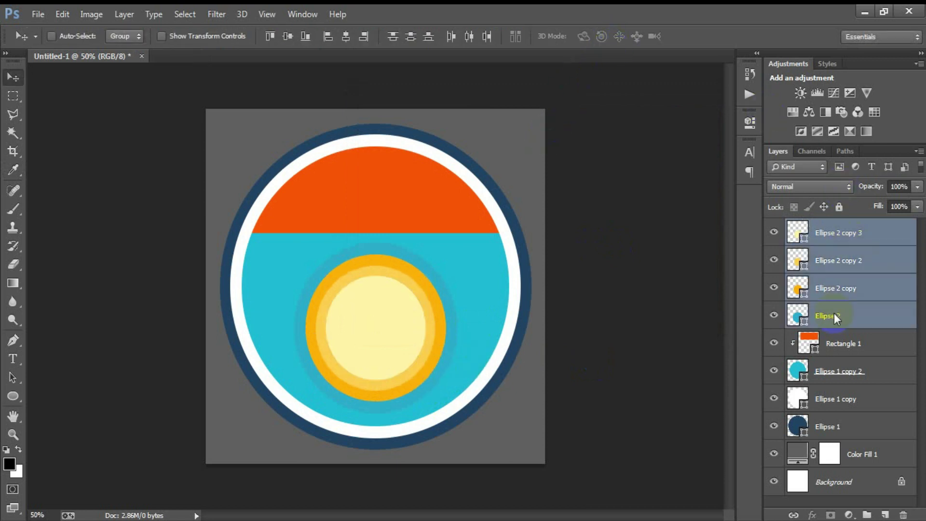
right_click(834, 316)
click(599, 200)
click(774, 316)
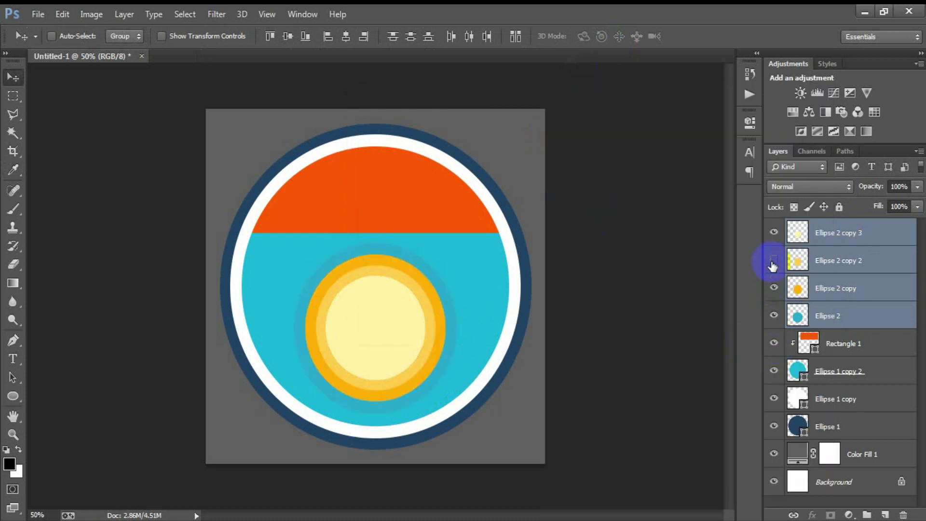
click(851, 236)
key(ctrl+e)
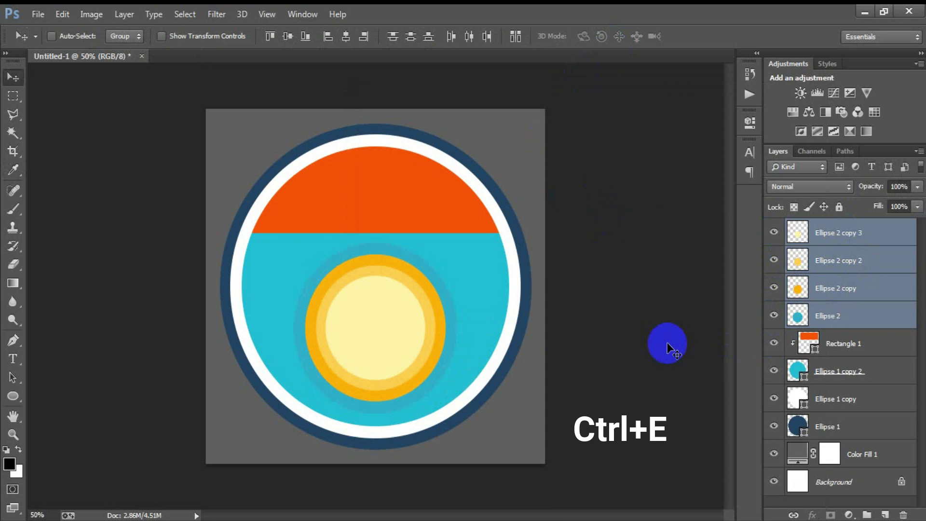
click(807, 240)
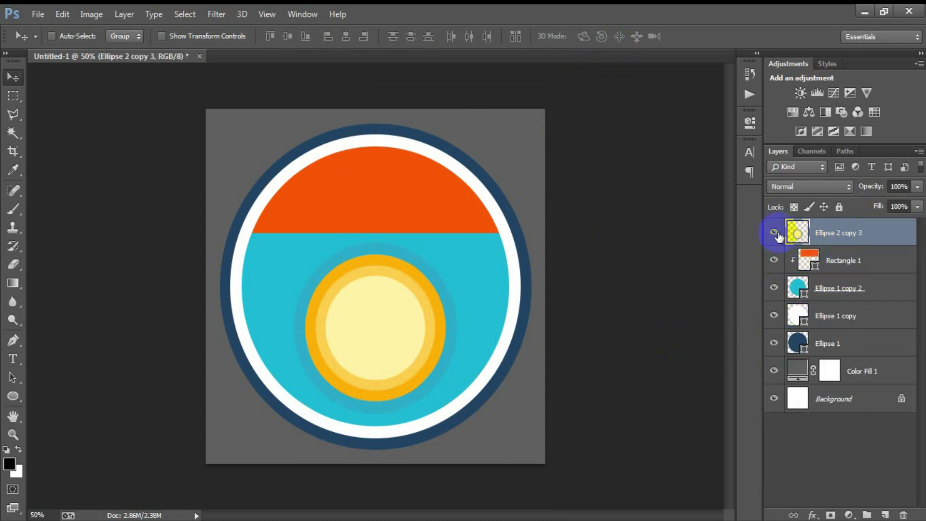
- Move the merged circles straight down to the inner edge of the dark blue ring and add a new layer above them
drag(407, 331, 403, 359)
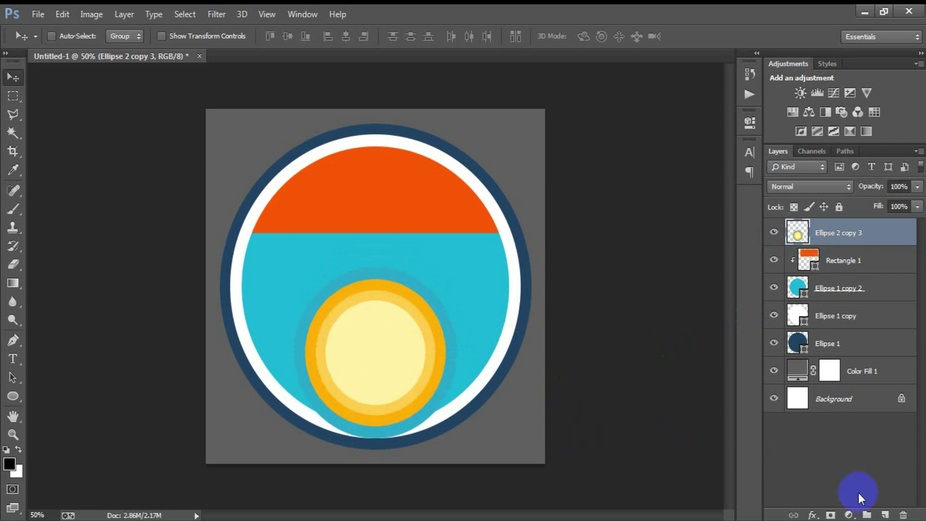
click(886, 515)
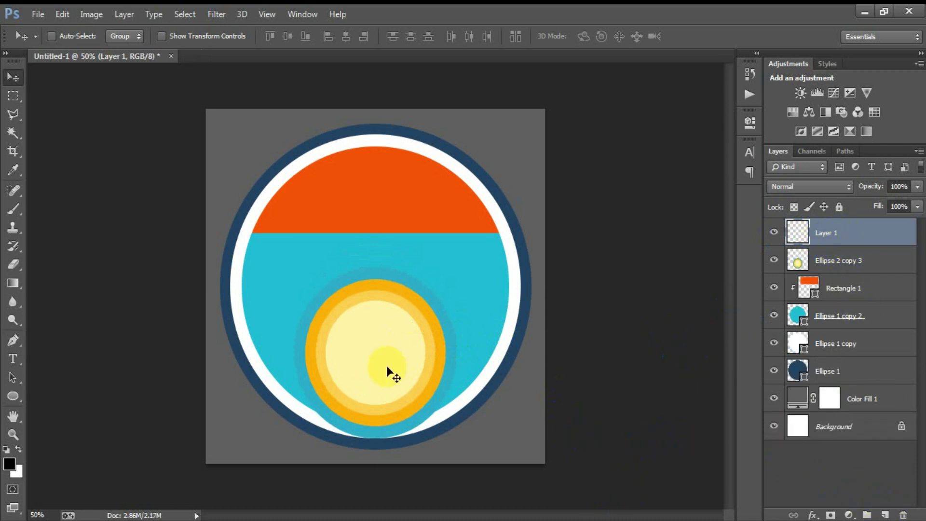
- Add the text LOAN TYPES on the orange band and move it toward the band's center
drag(54, 356, 73, 356)
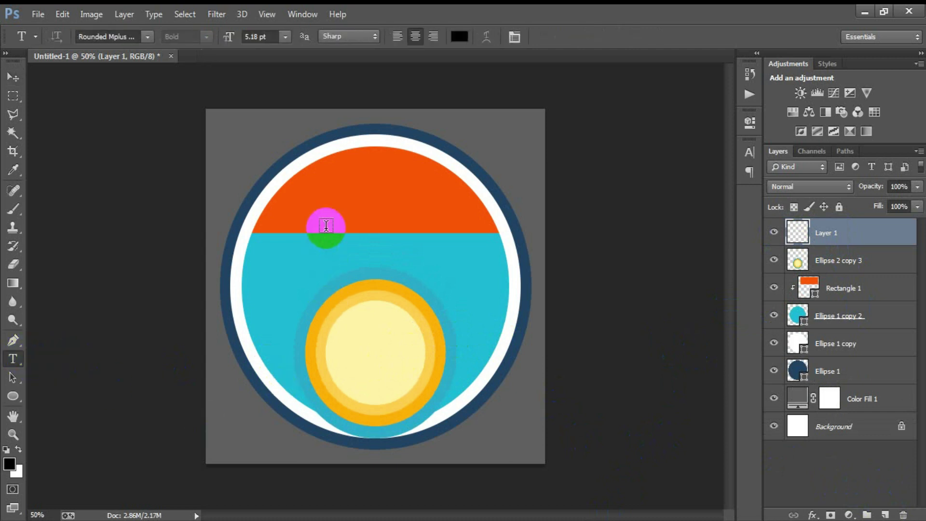
click(326, 226)
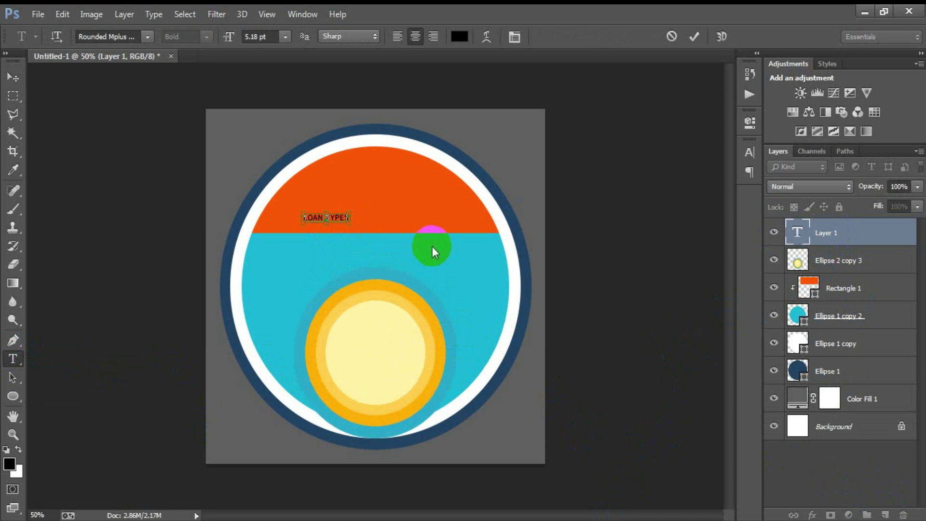
text(LOAN TYPES)
click(12, 77)
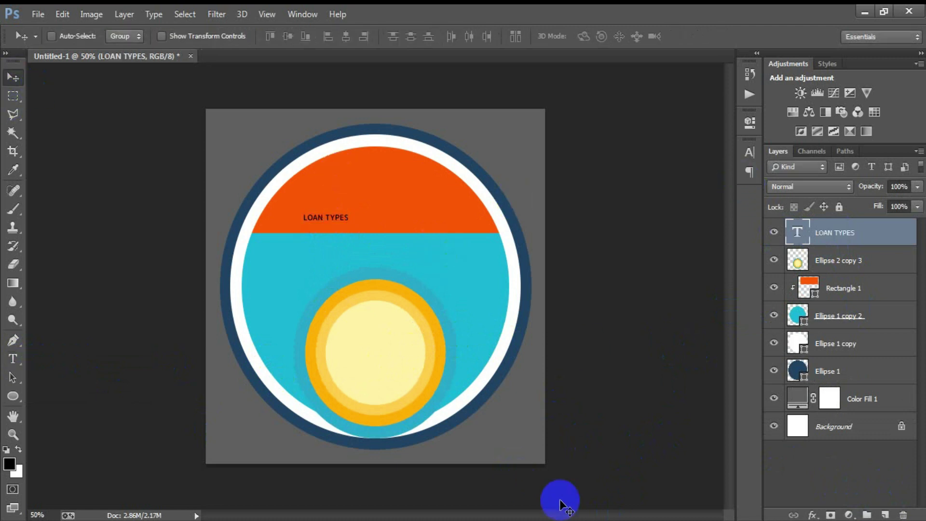
drag(337, 216, 365, 198)
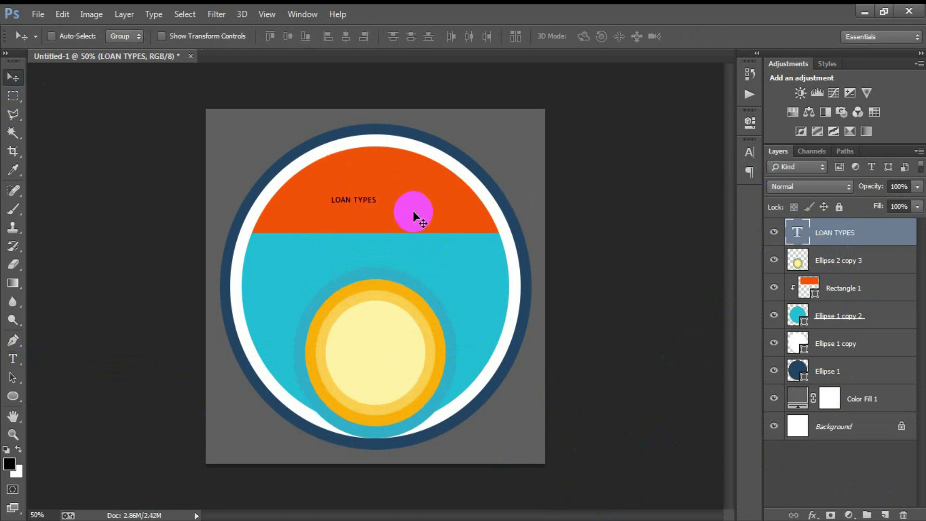
- Set the LOAN TYPES text colour to white FFFFFF
click(750, 155)
click(703, 222)
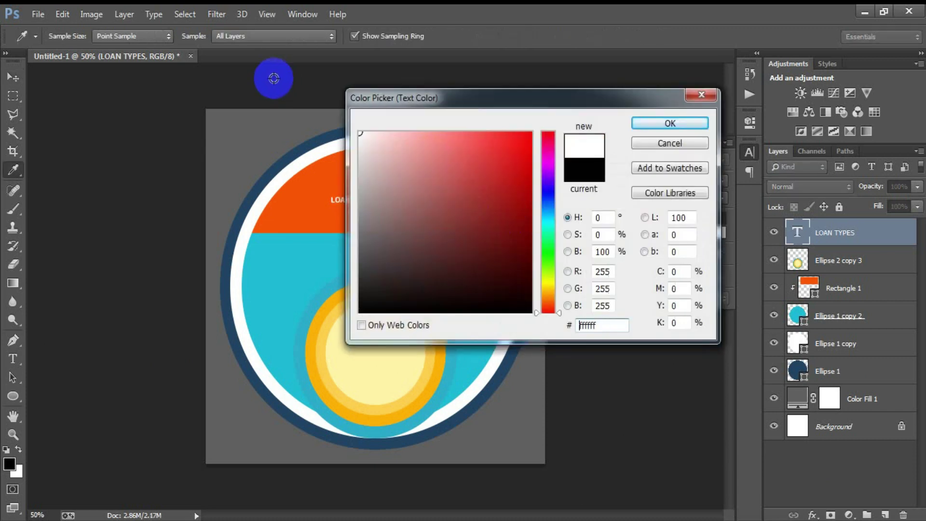
click(690, 122)
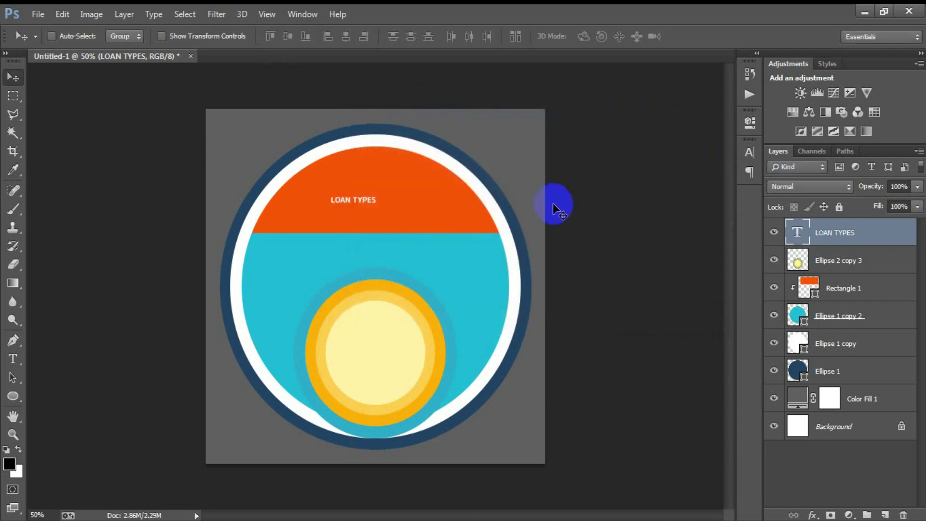
- Scale the LOAN TYPES text up to about 12.86 pt and center it horizontally against the Background layer
key(ctrl+t)
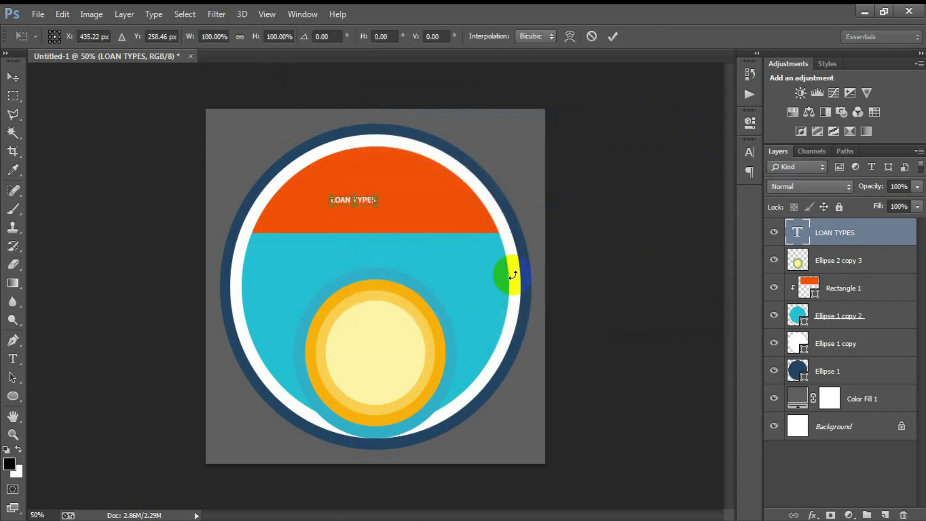
drag(378, 205, 409, 216)
click(613, 36)
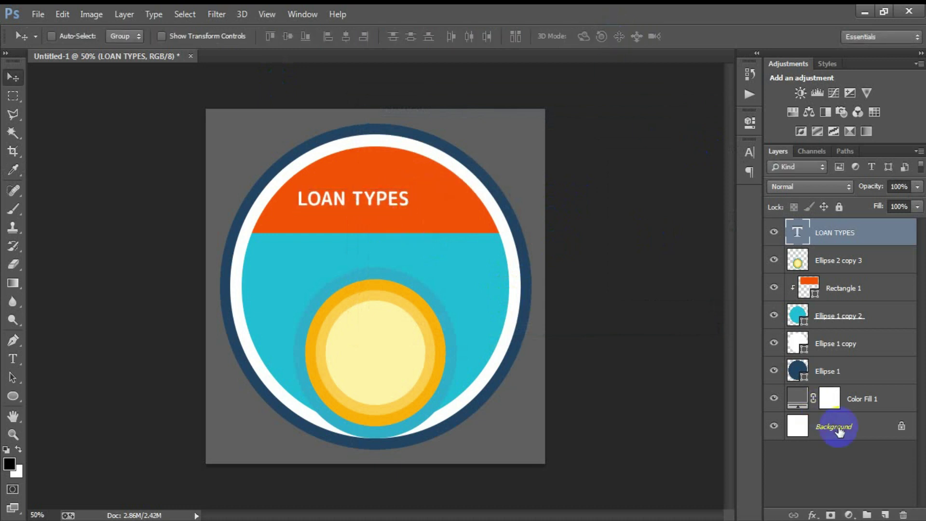
ctrl+click(837, 424)
click(346, 36)
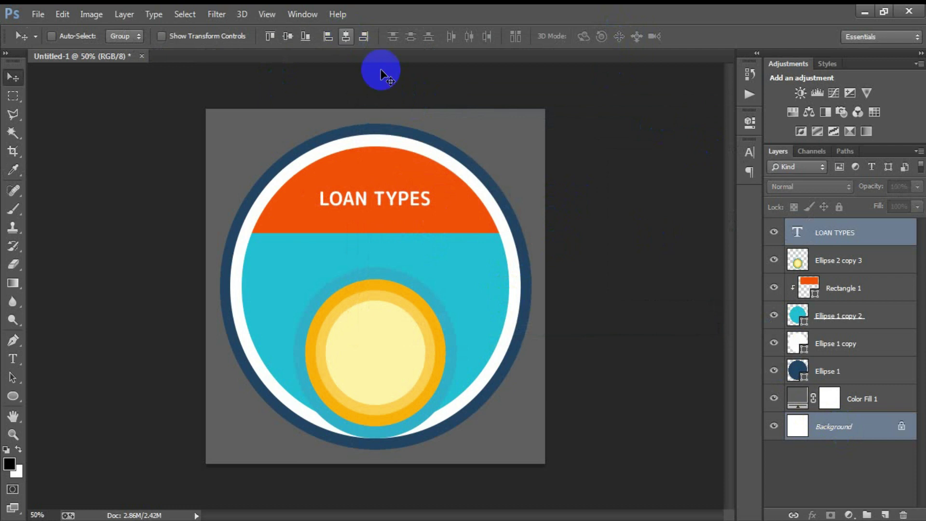
- Duplicate the LOAN TYPES text layer and move the copy straight down to sit just below the original
click(816, 234)
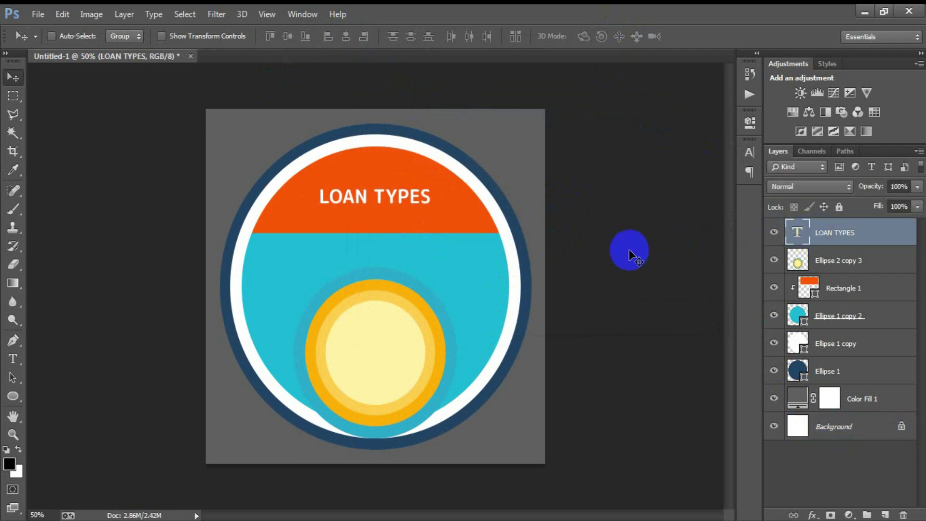
key(ctrl+j)
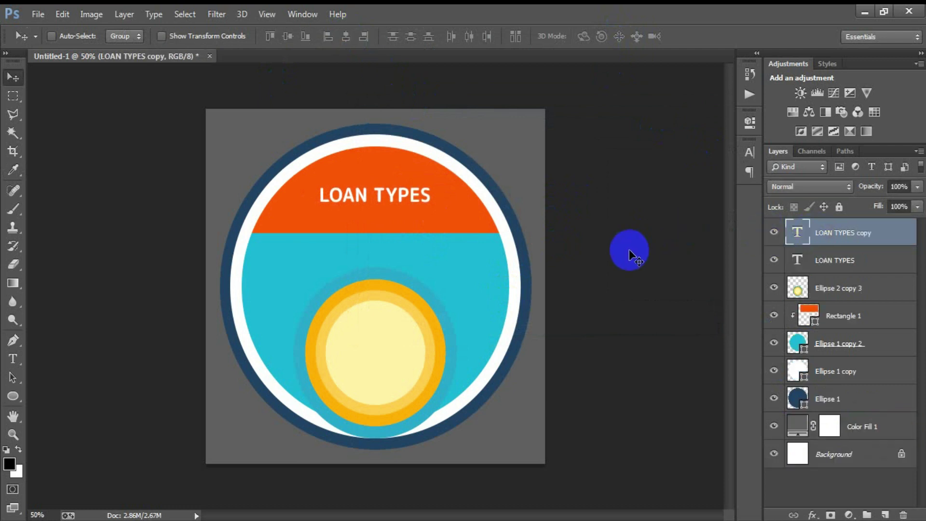
key(shift+Down)
key(shift+Down)
key(shift+Down)
key(shift+Down)
key(shift+Down)
key(shift+Down)
key(shift+Down)
key(shift+Down)
key(shift+Down)
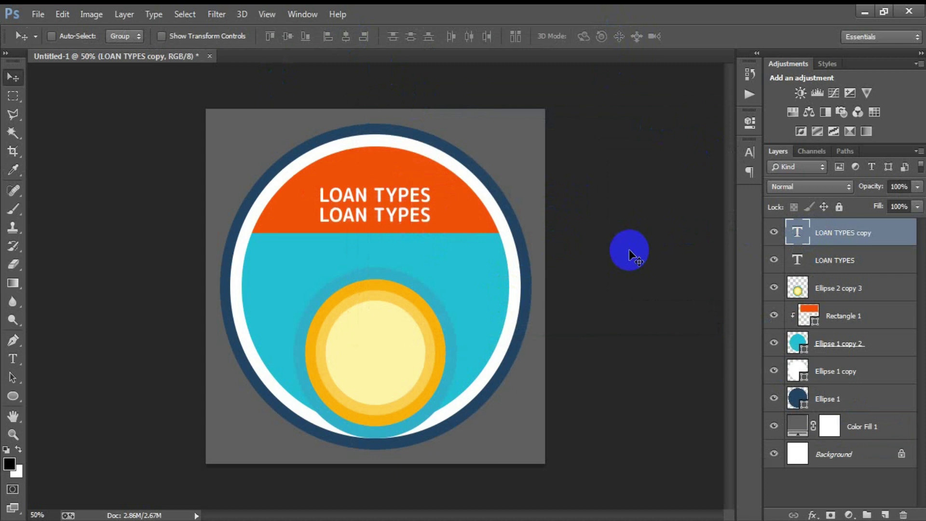
- Change the lower text copy to read LOAN PEAK
double_click(797, 235)
text(LOAN PEAK)
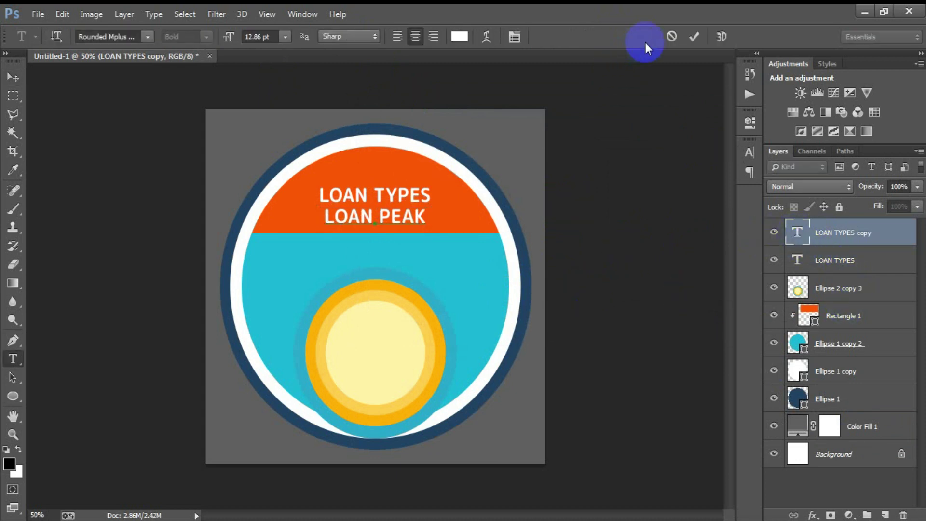
click(693, 37)
key(v)
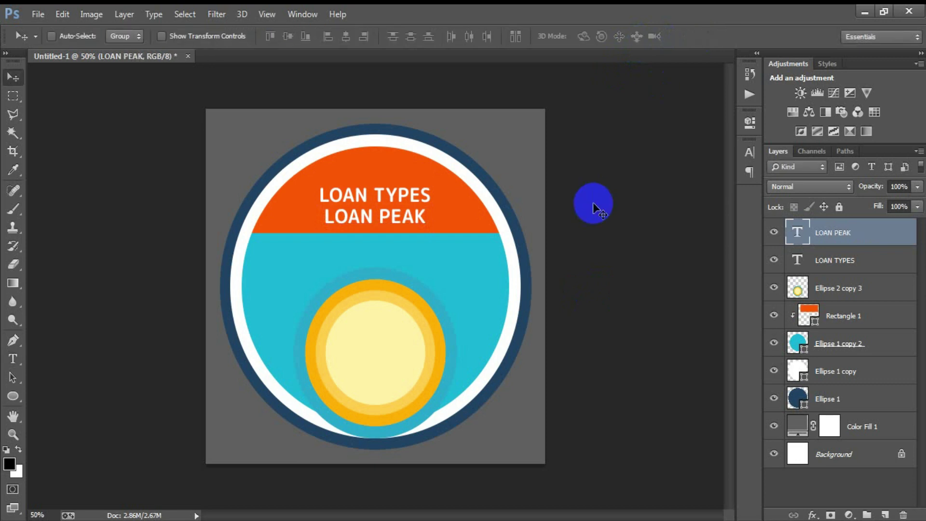
- Scale the LOAN PEAK text up around its center to about 182.6%
key(ctrl+t)
drag(427, 230, 467, 237)
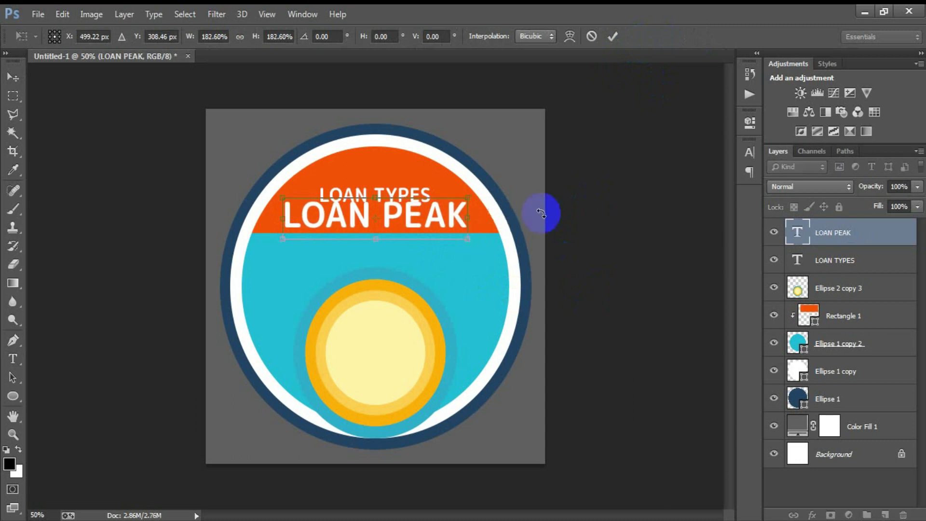
click(613, 36)
- Nudge the LOAN TYPES line up so it clears the enlarged LOAN PEAK text
click(828, 259)
key(Up)
key(Up)
key(Up)
key(Up)
key(Up)
key(Up)
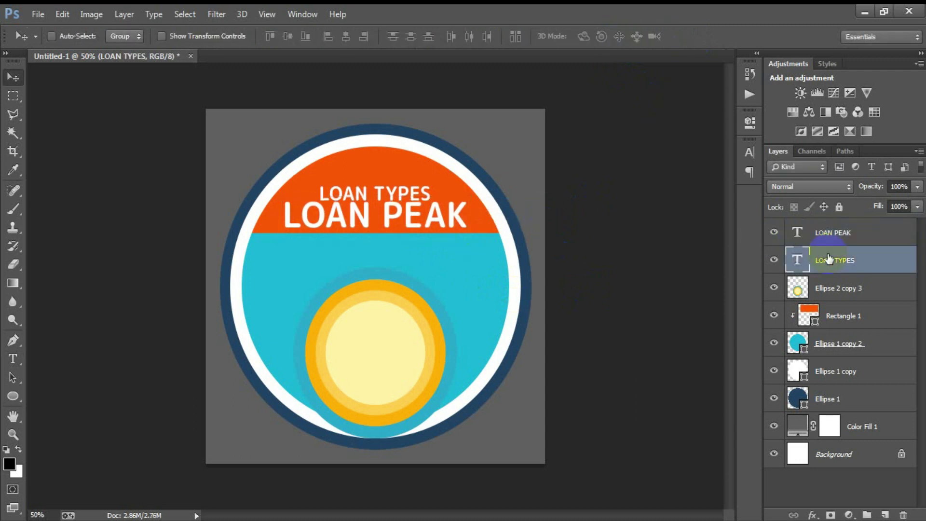
key(Down)
key(Down)
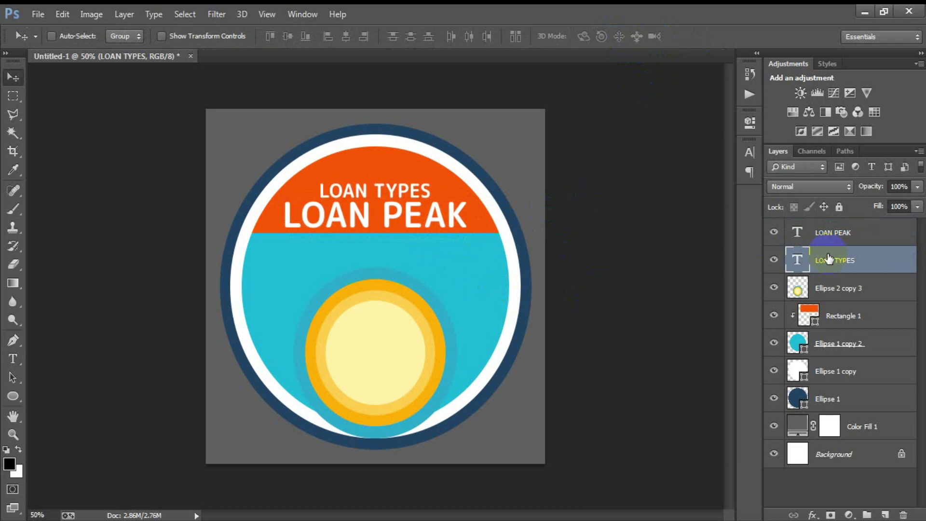
- Select both text layers and nudge them up together, away from the orange band's lower edge
shift+click(825, 235)
key(Up)
key(Up)
key(Up)
key(Up)
key(Up)
key(Up)
key(Up)
key(Up)
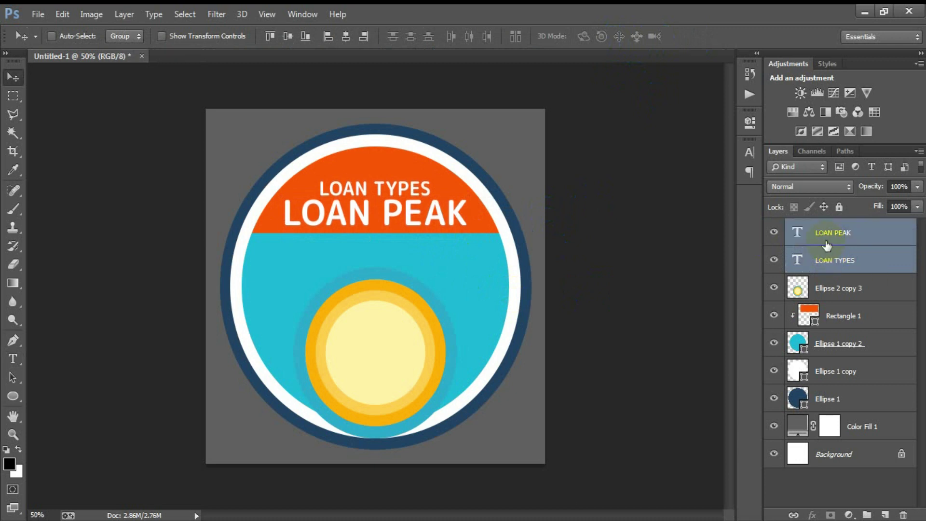
key(Up)
key(Up)
key(Up)
key(Up)
key(Up)
key(Up)
key(Up)
key(Up)
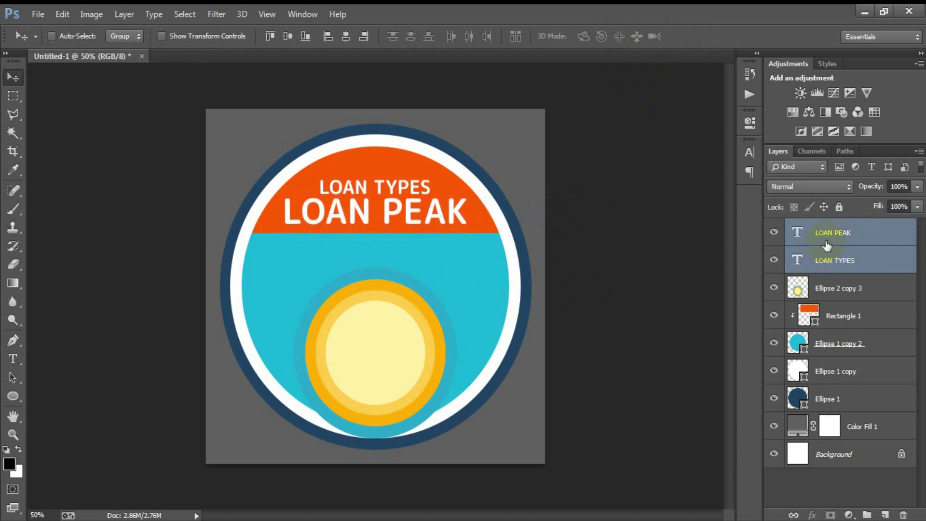
- Nudge the orange Rectangle 1 up slightly, and move both text lines higher together within the orange band
click(841, 319)
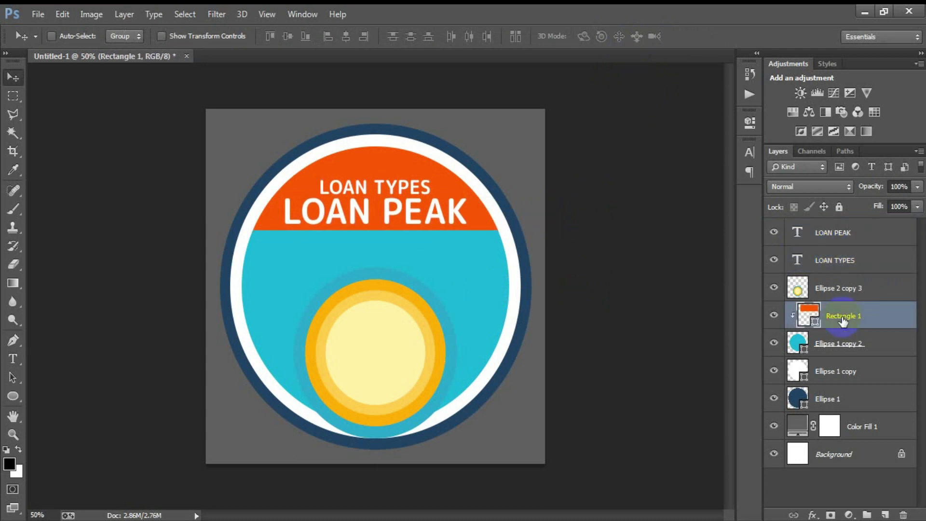
click(831, 266)
shift+click(831, 236)
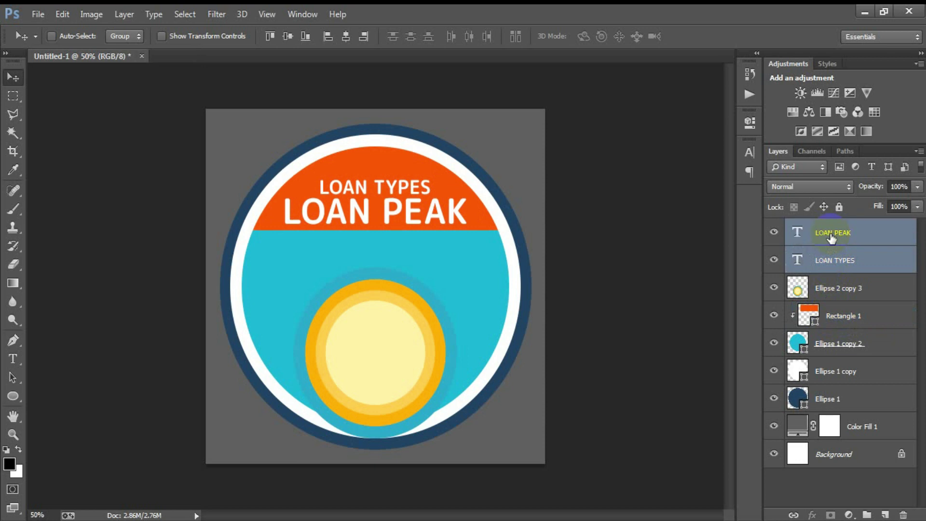
key(Up)
key(Up)
key(Up)
key(Up)
key(Up)
key(Up)
key(Up)
key(Up)
key(Up)
key(Up)
key(Up)
key(Up)
key(Up)
key(Up)
key(Up)
key(Up)
key(Up)
key(Up)
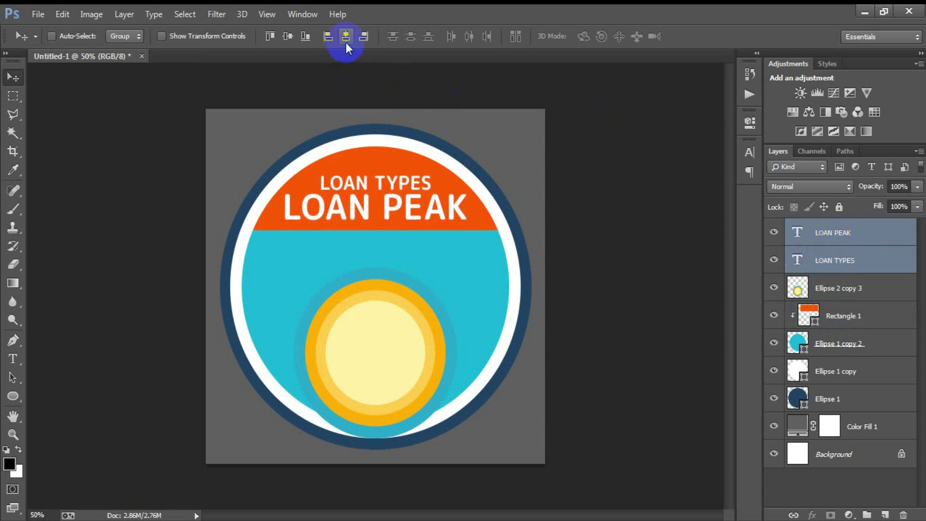
- Open the black star EPS file, rasterizing it at 300 pixels/inch in CMYK Color
click(814, 234)
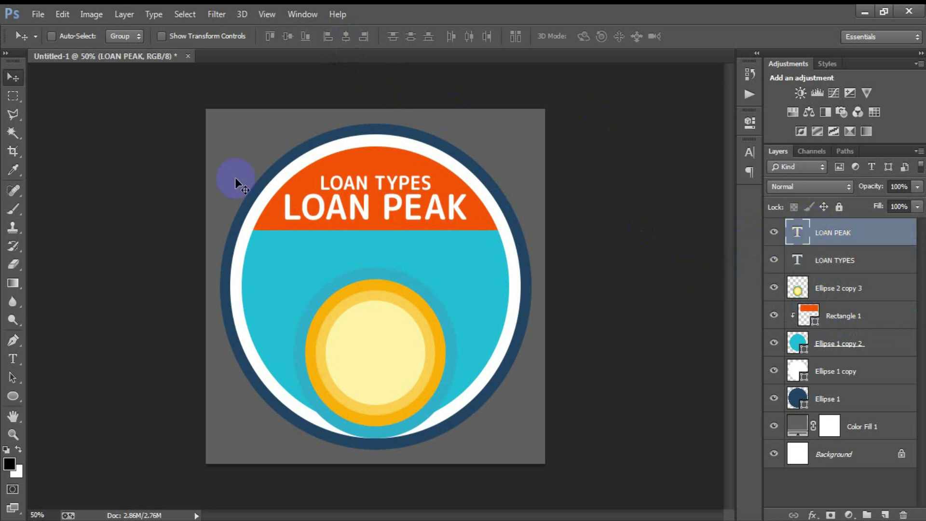
click(26, 9)
click(39, 37)
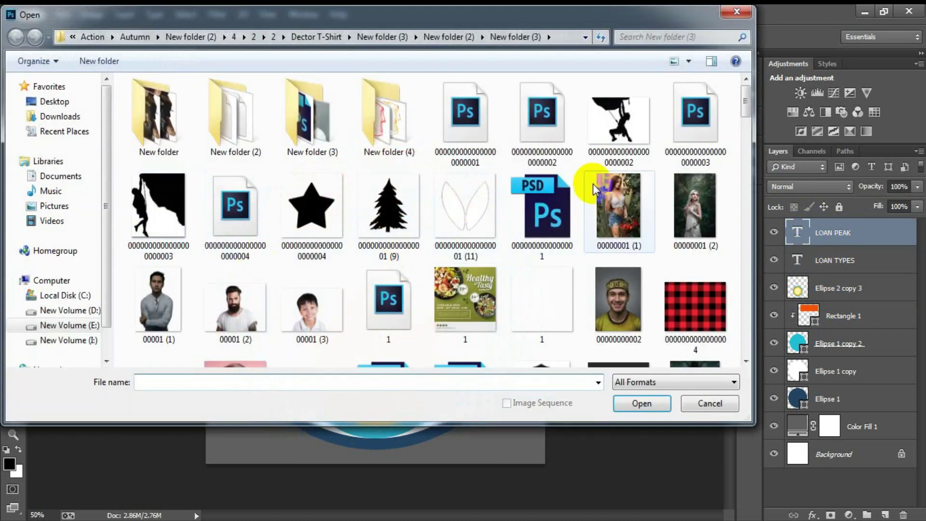
click(308, 213)
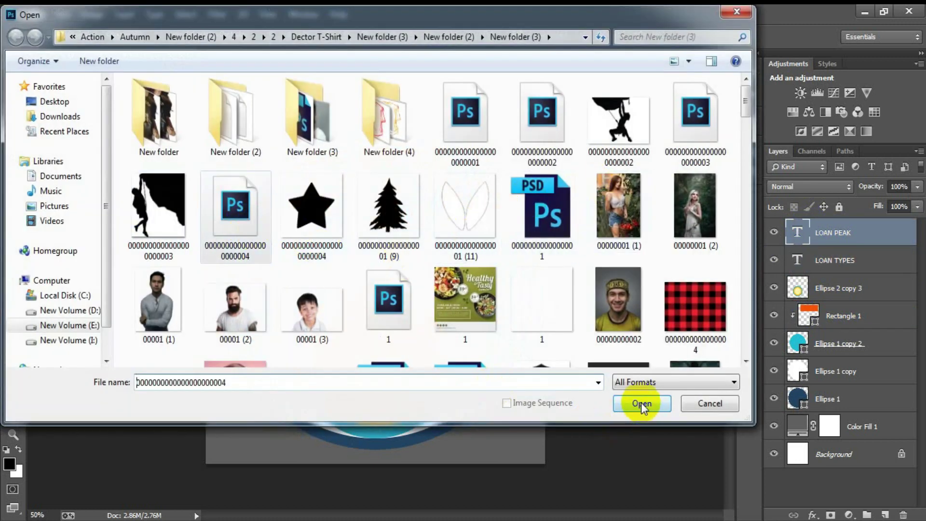
click(642, 403)
double_click(410, 225)
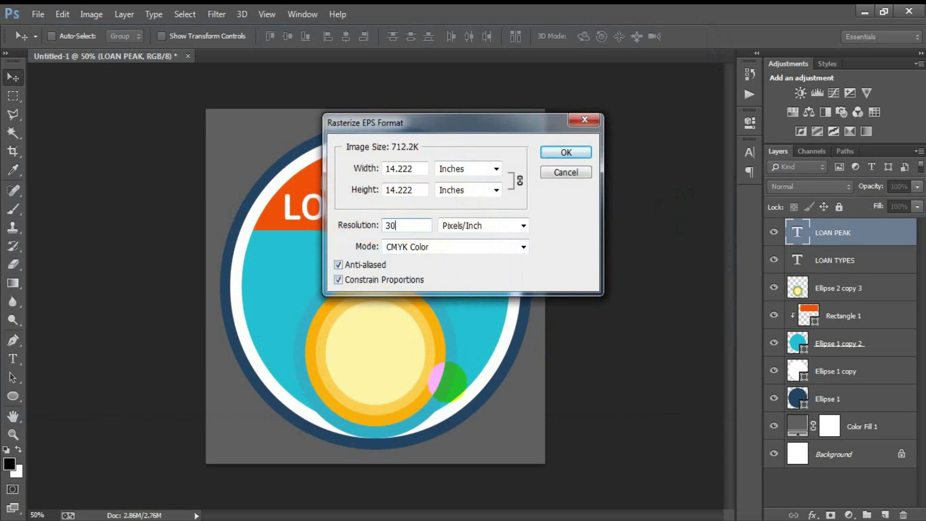
key(Return)
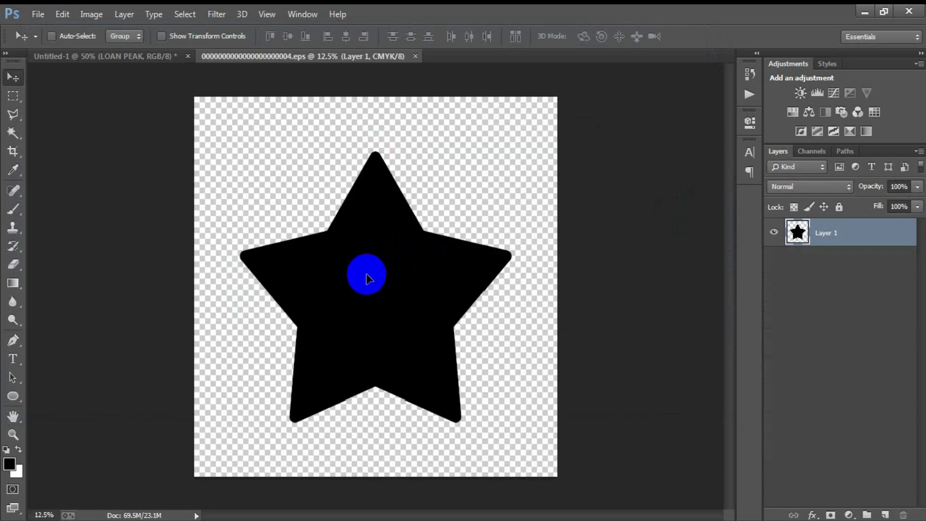
- Copy the star into the Untitled-1 badge document and close the star file
drag(366, 271, 298, 228)
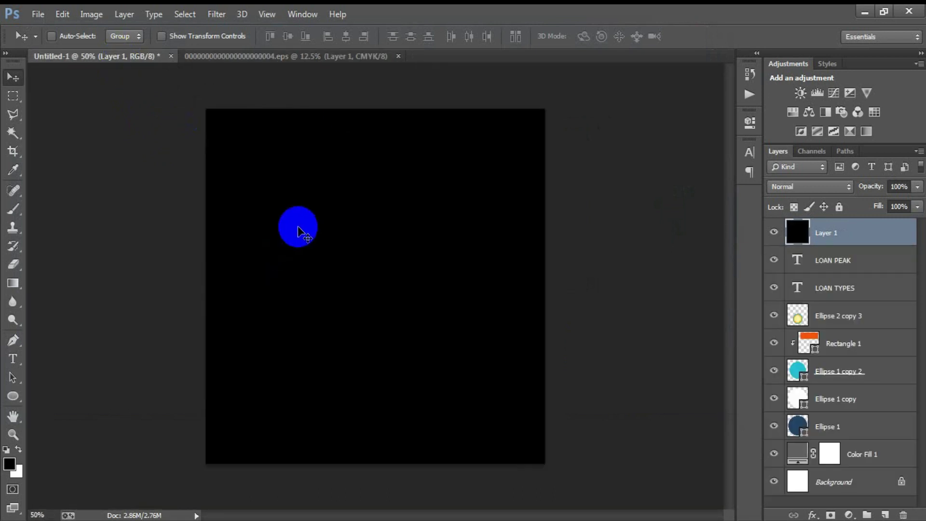
click(403, 56)
click(464, 216)
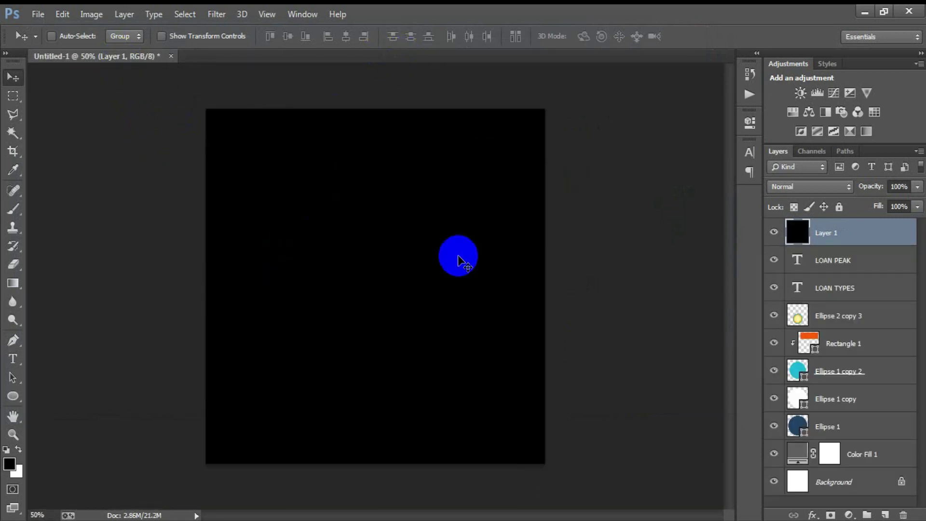
- Scale the oversized star down proportionally and place it on the teal area to the left of the yellow circles
key(ctrl+minus)
key(ctrl+minus)
key(ctrl+minus)
key(ctrl+minus)
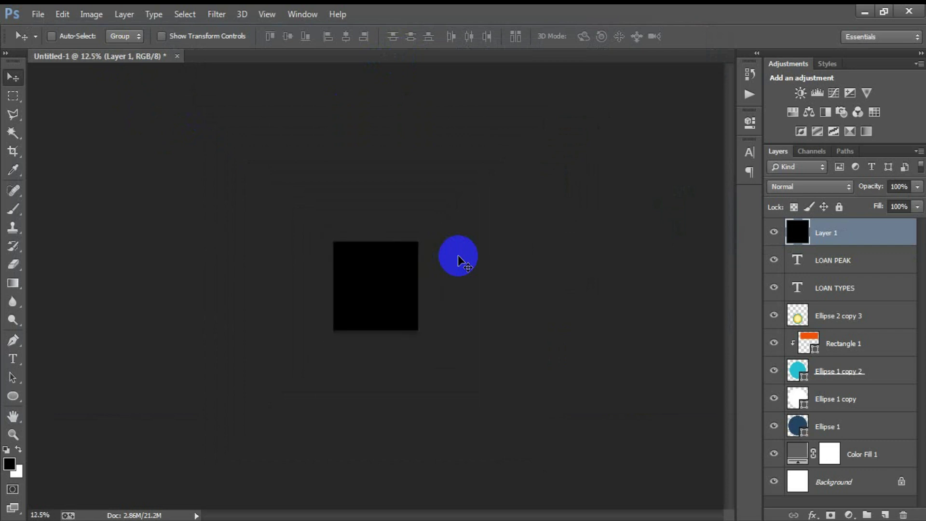
key(ctrl+t)
drag(492, 151, 424, 337)
click(613, 37)
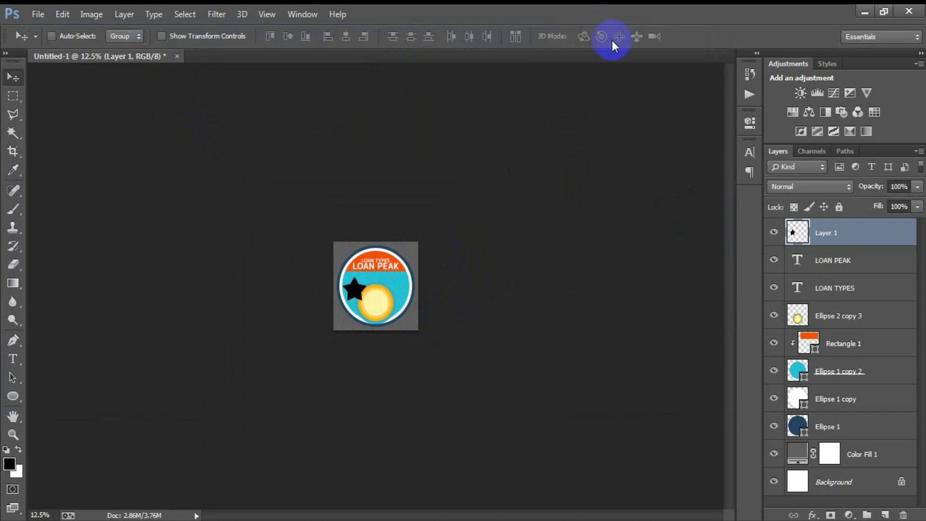
- Turn the black star on Layer 1 white with a Color Overlay of #ffffff
key(ctrl+plus)
key(ctrl+plus)
key(ctrl+plus)
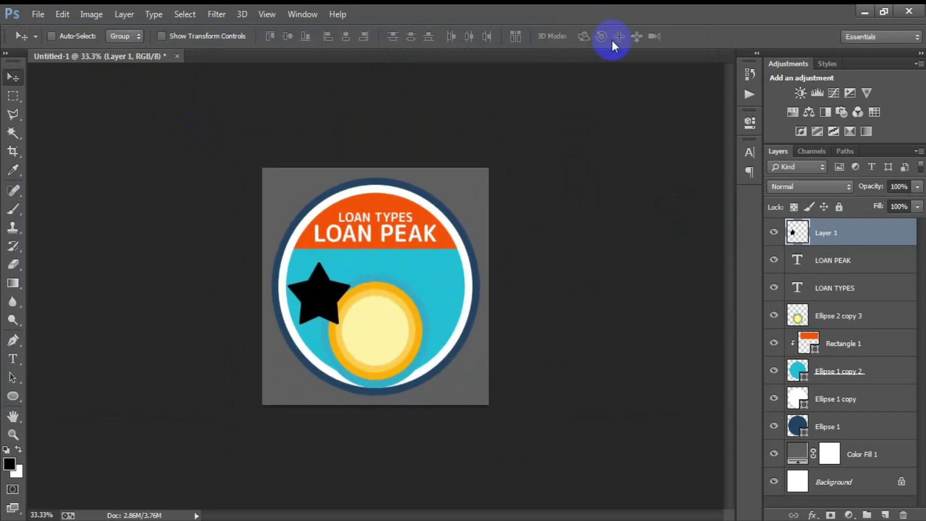
key(ctrl+plus)
double_click(885, 233)
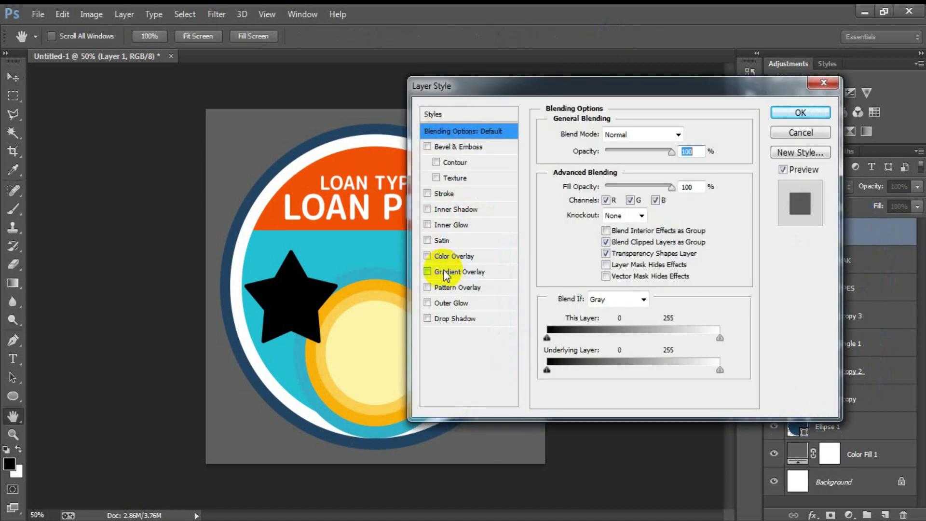
click(451, 256)
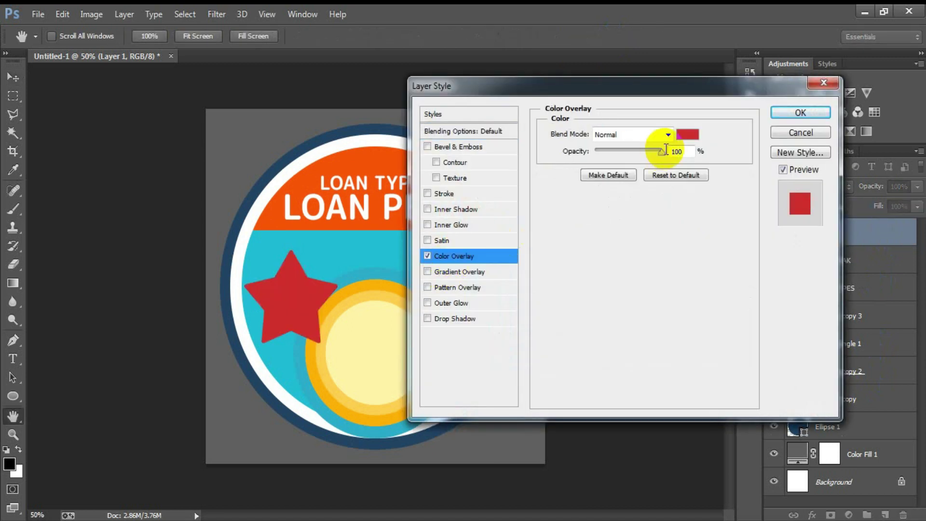
click(685, 135)
drag(434, 139, 318, 120)
click(670, 123)
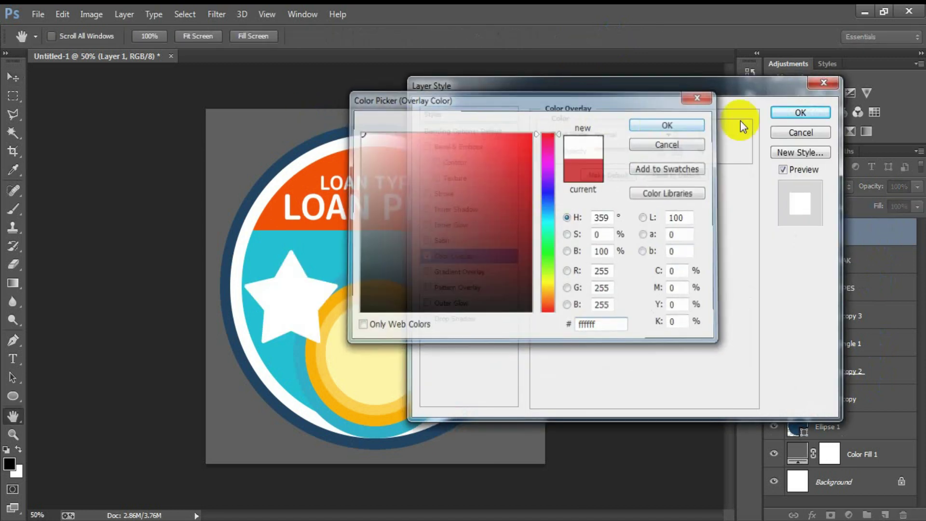
click(800, 112)
click(911, 239)
- Move the white star to the orange band and scale it down to a small star centred above LOAN TYPES
drag(273, 303, 356, 201)
key(ctrl+plus)
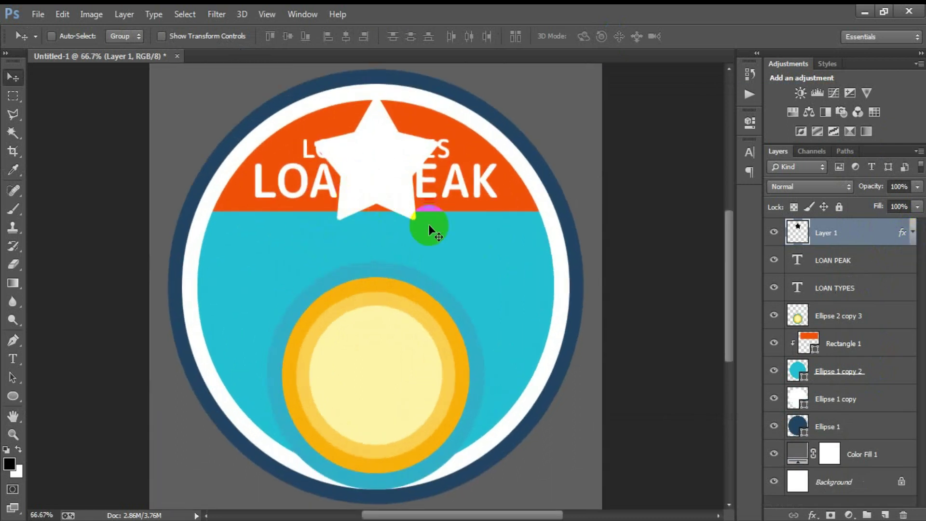
scroll(428, 227, up, 1)
key(ctrl+t)
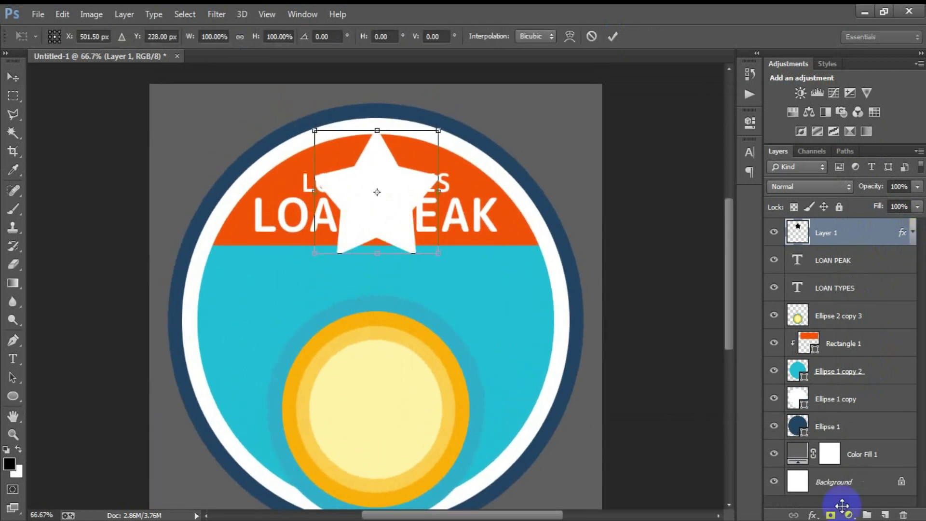
drag(440, 255, 380, 153)
click(613, 36)
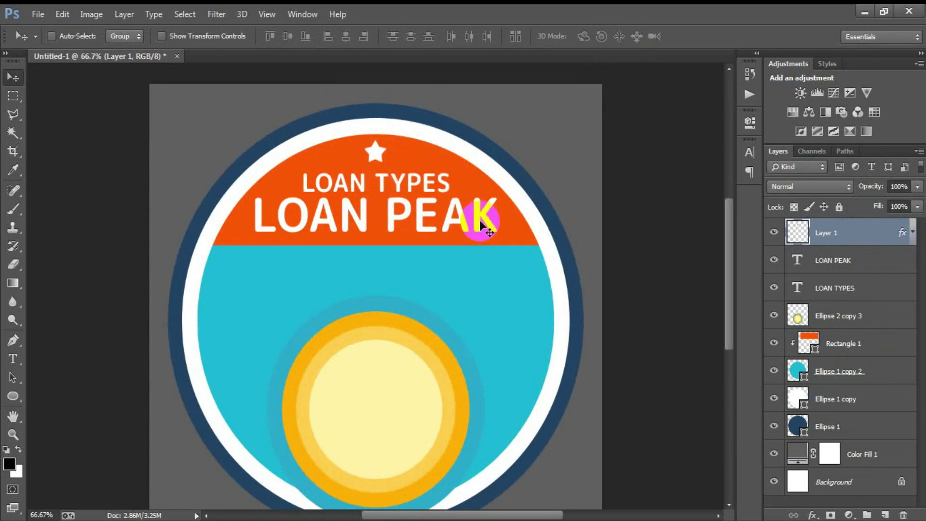
- Duplicate the star as a smaller one to its left, and place a matching copy of the small star on the right
key(ctrl+j)
drag(480, 220, 340, 177)
key(ctrl+t)
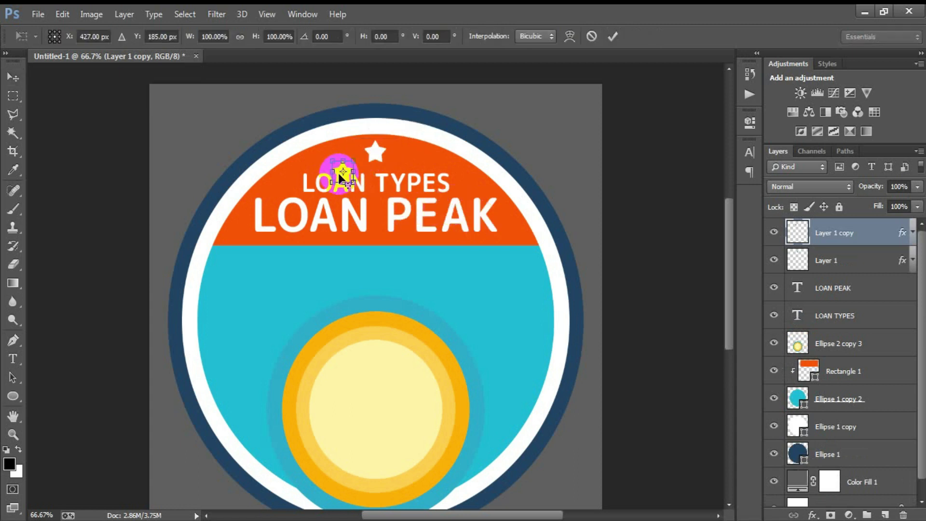
drag(354, 183, 351, 156)
click(613, 37)
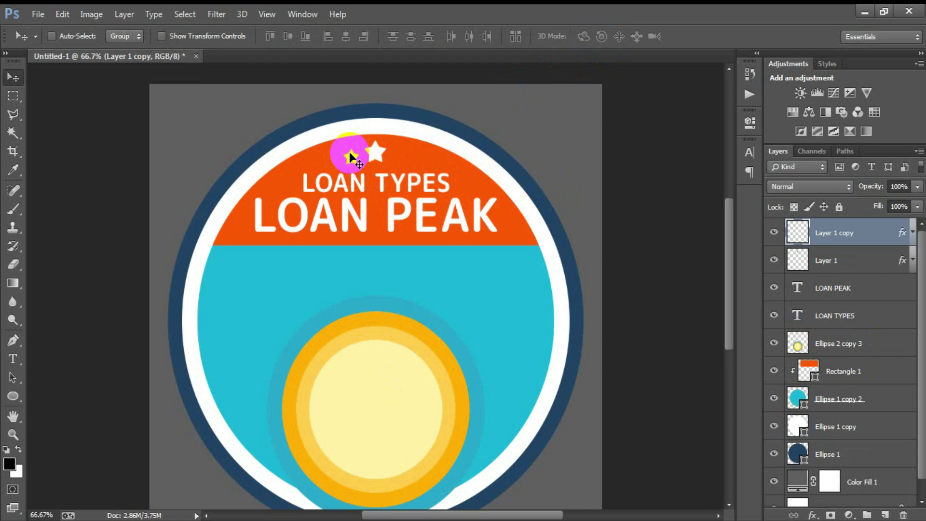
drag(353, 161, 400, 160)
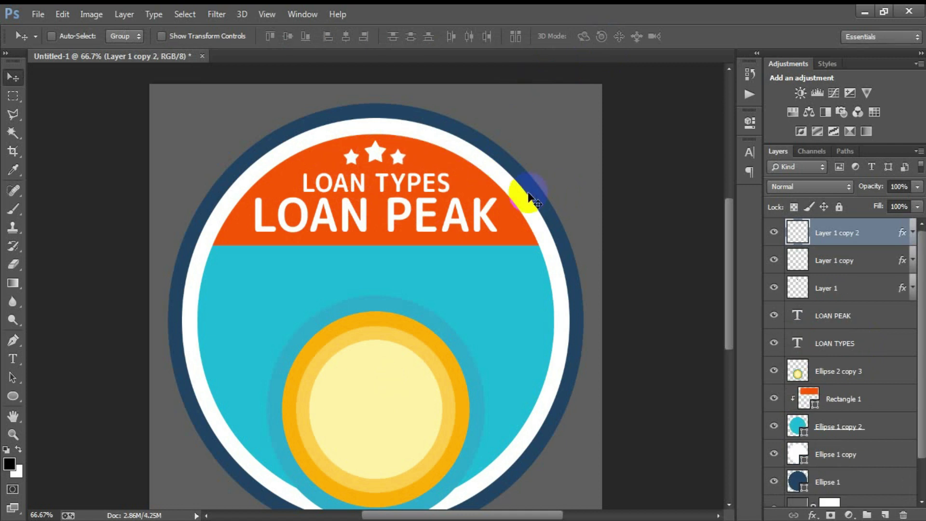
- Distribute the three star layers evenly by horizontal centers and merge them into one layer
shift+click(847, 289)
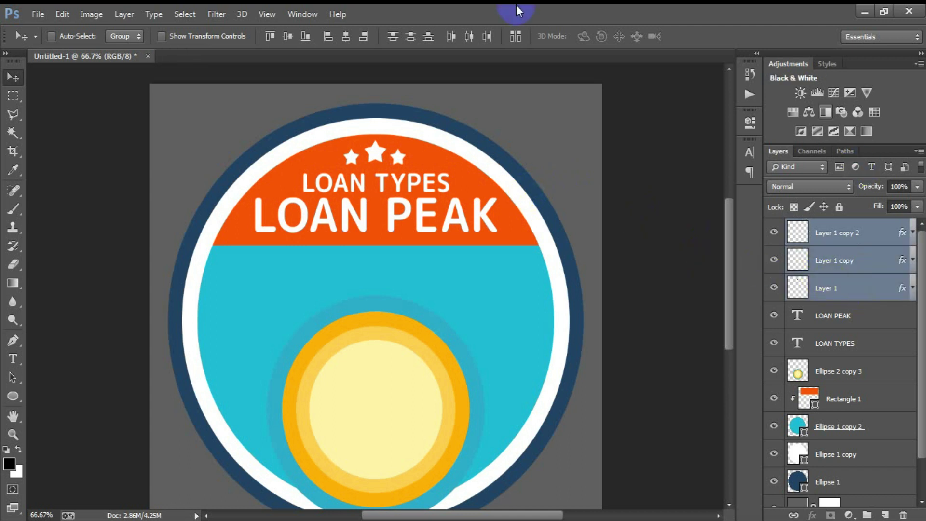
click(467, 39)
click(774, 258)
key(ctrl+e)
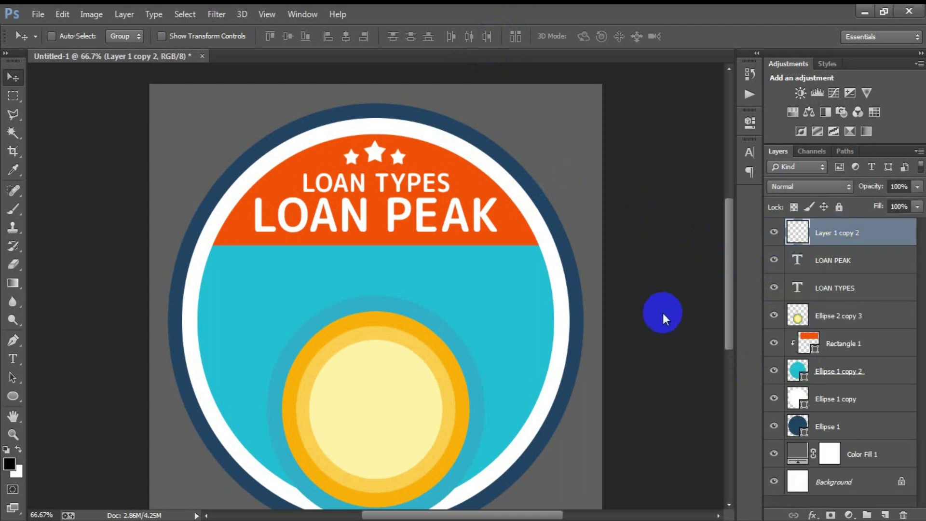
- Align the merged stars by horizontal centers with the Background, and align them with the LOAN PEAK and LOAN TYPES text
ctrl+click(853, 482)
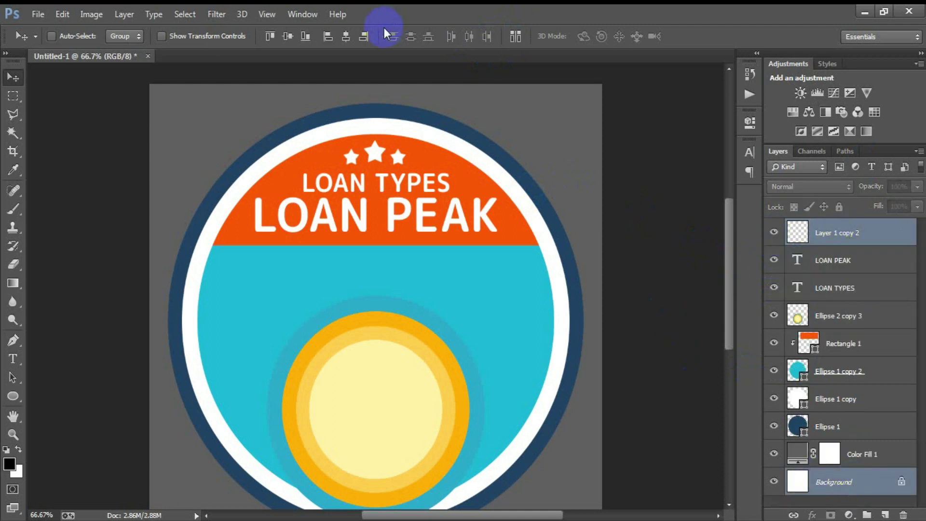
click(347, 36)
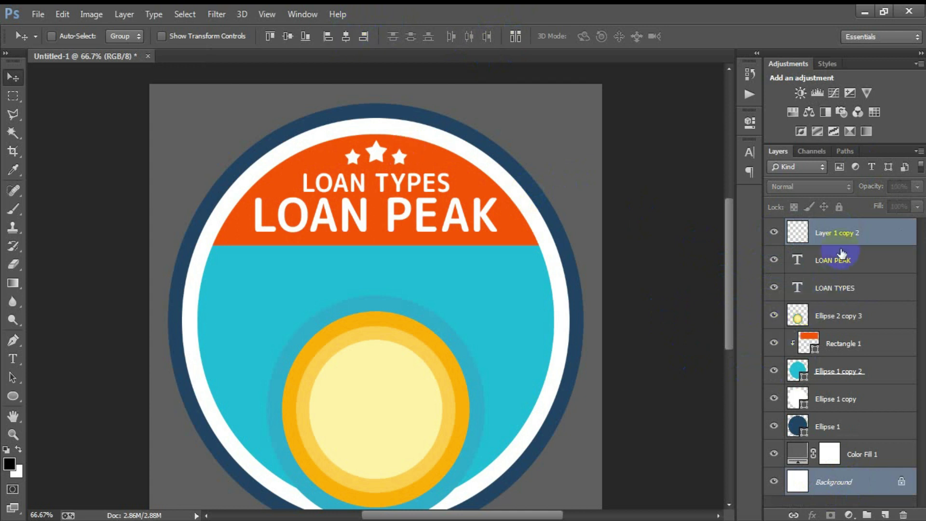
shift+click(841, 254)
shift+click(835, 284)
click(345, 37)
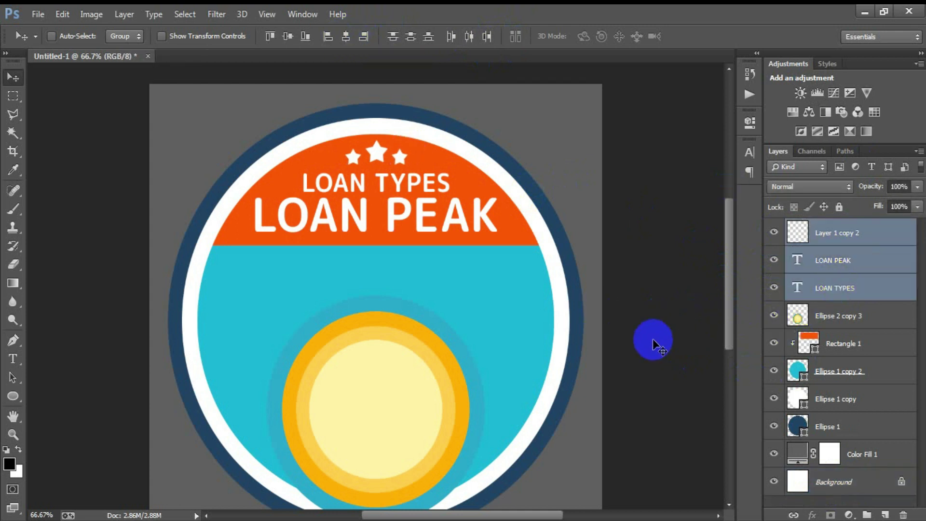
- Clip the yellow circles layer to the teal circle beneath Rectangle 1 and shift the circles slightly lower
key(ctrl+minus)
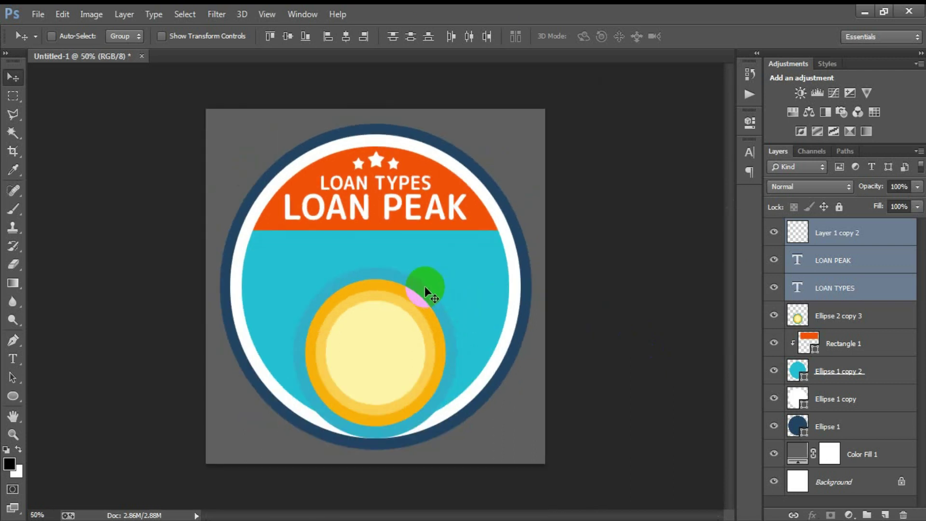
click(874, 317)
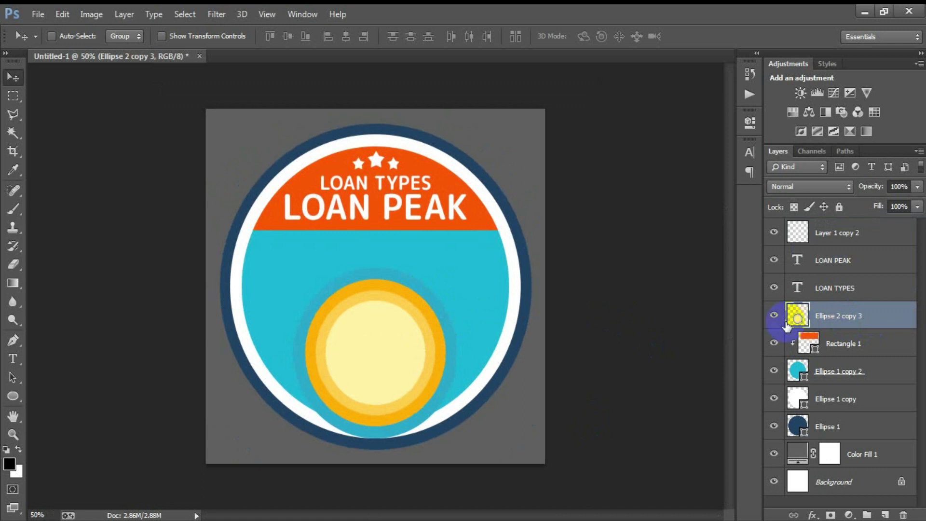
click(774, 316)
click(774, 316)
drag(867, 316, 858, 354)
mouse_move(391, 376)
mouse_down()
mouse_move(394, 386)
mouse_move(394, 378)
mouse_up()
- Enlarge the clipped yellow circles proportionally to about 137.76% in the lower part of the badge
key(ctrl+t)
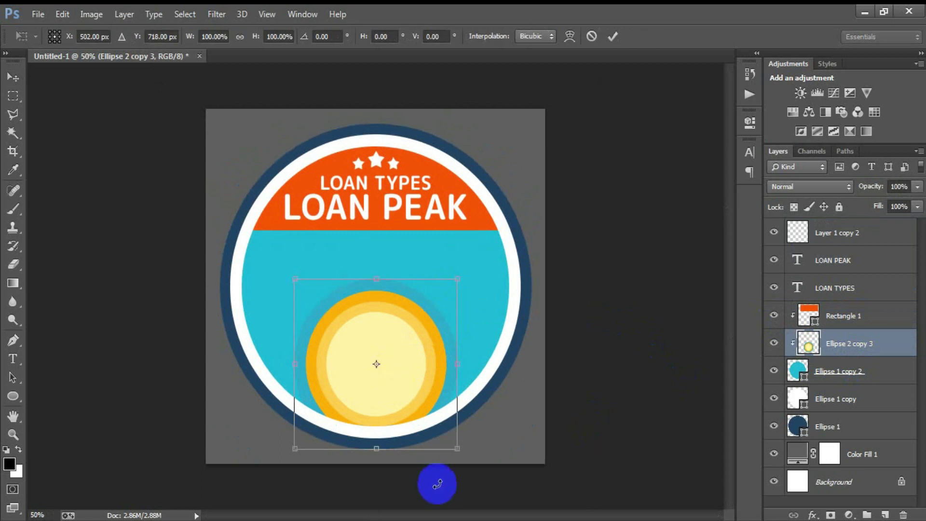
drag(460, 448, 488, 490)
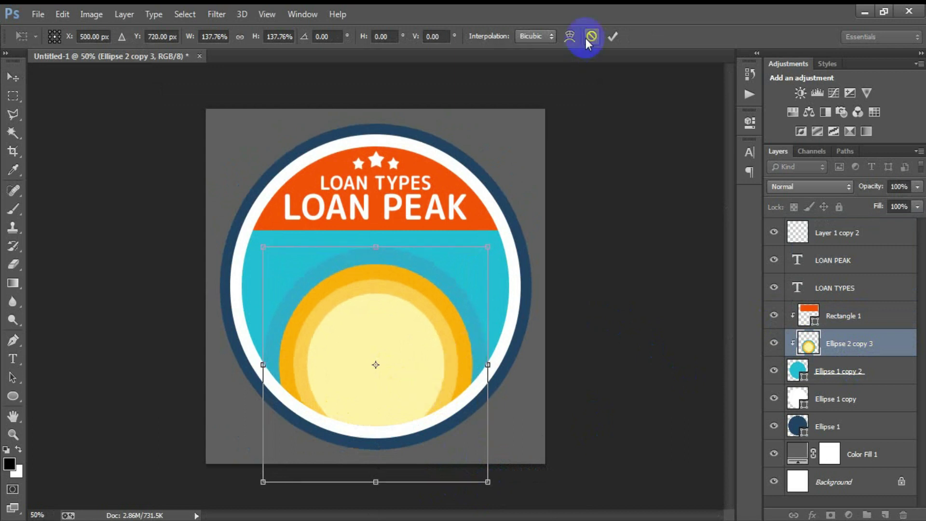
click(612, 36)
ctrl+click(842, 482)
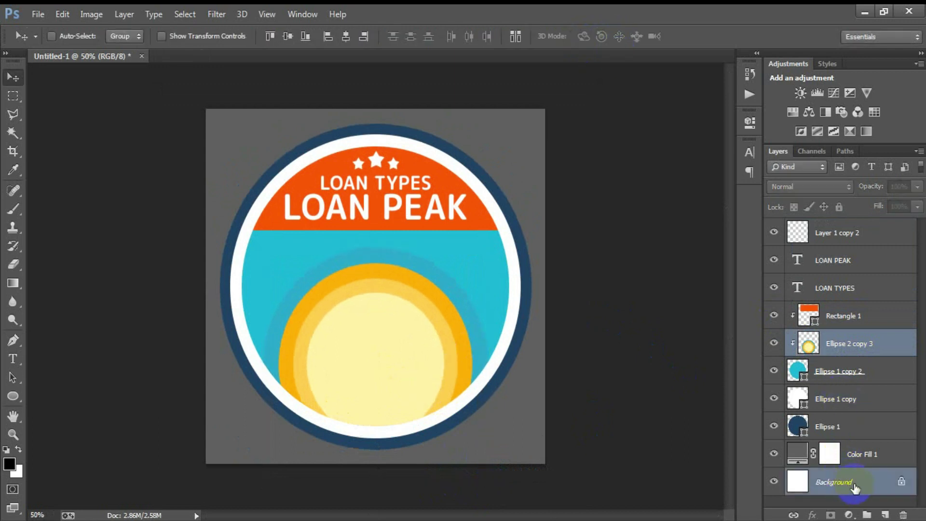
- Make Rectangle 1 the active layer and open the mountain illustrations EPS, rasterizing it at 300 pixels/inch in CMYK Color
click(856, 317)
click(43, 12)
click(37, 39)
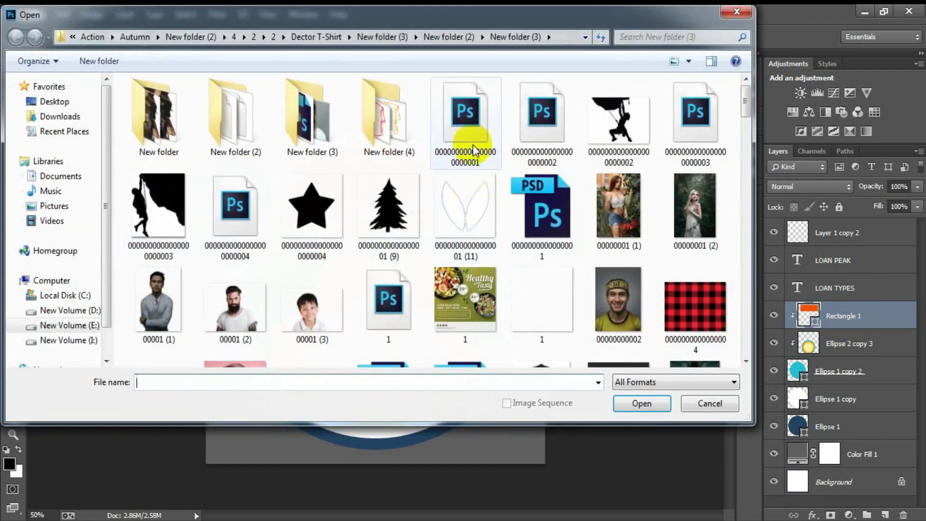
click(474, 151)
click(637, 403)
click(402, 226)
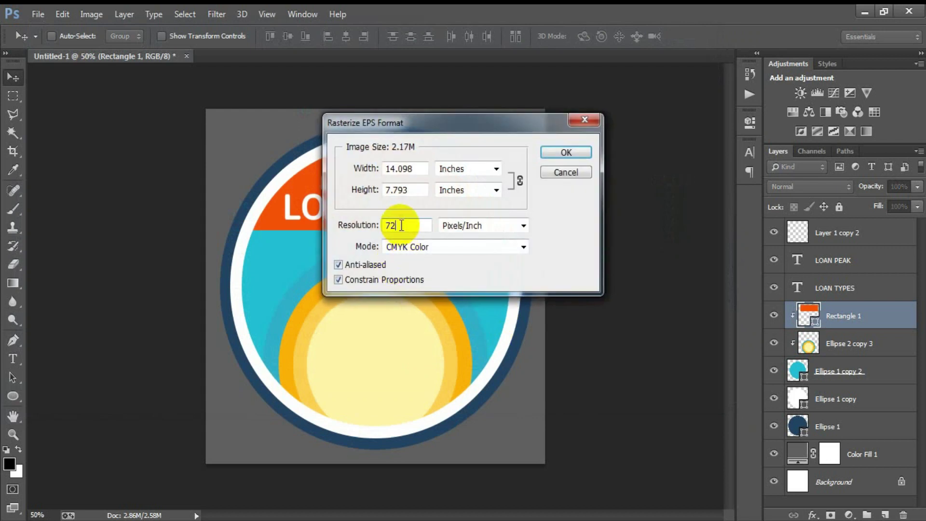
double_click(401, 225)
text(300)
key(Return)
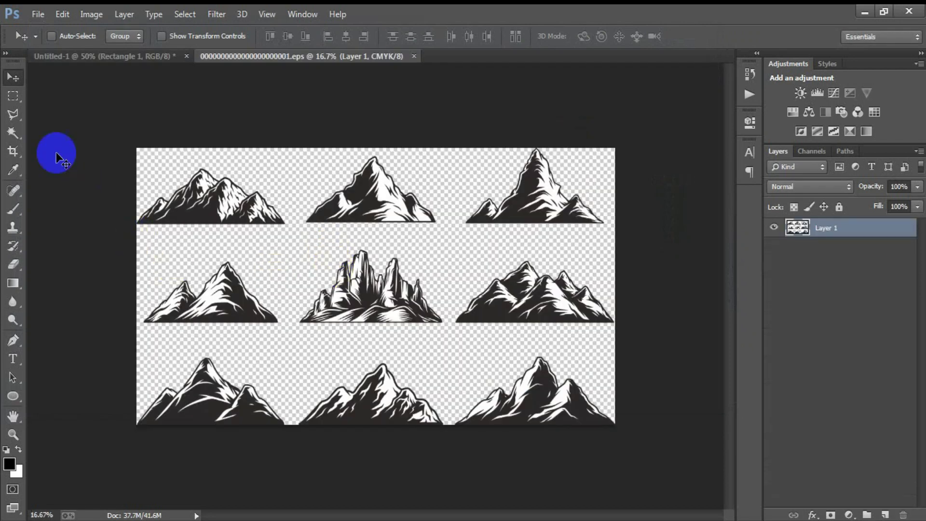
- Outline the last mountain in the third row with a Polygonal Lasso selection
click(13, 114)
click(447, 396)
click(451, 439)
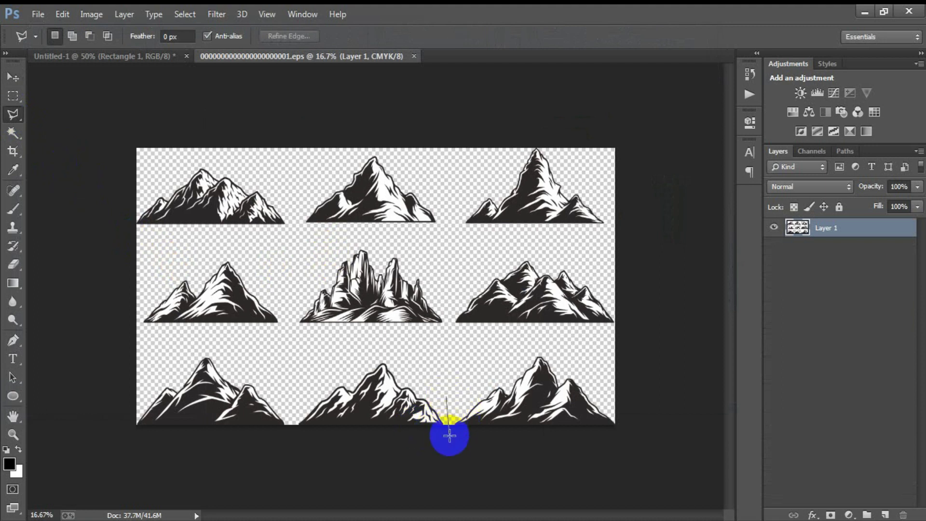
click(582, 476)
click(646, 443)
click(579, 344)
click(537, 338)
click(478, 346)
click(445, 397)
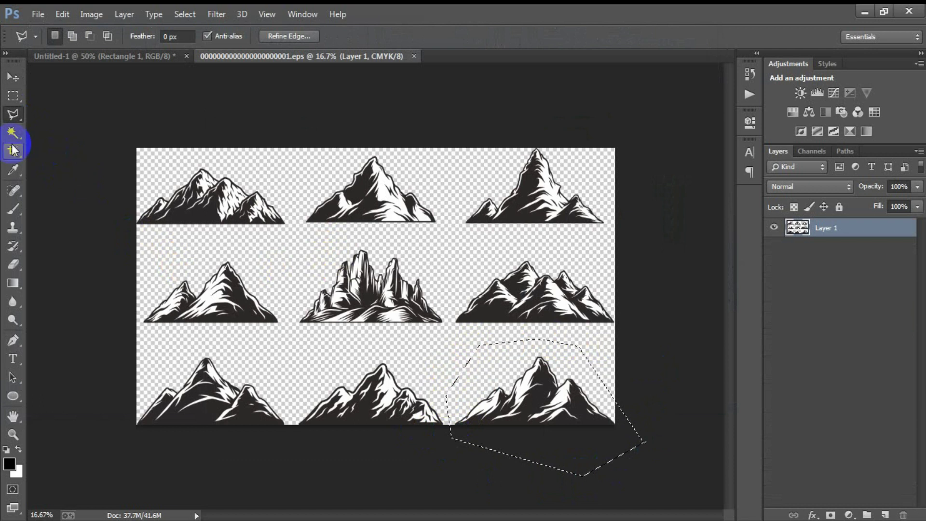
- Copy the selected mountain into the Untitled-1 badge document and close the mountain file
click(14, 77)
mouse_move(476, 393)
mouse_down()
mouse_move(183, 147)
mouse_move(123, 54)
mouse_move(323, 301)
mouse_move(358, 239)
mouse_up()
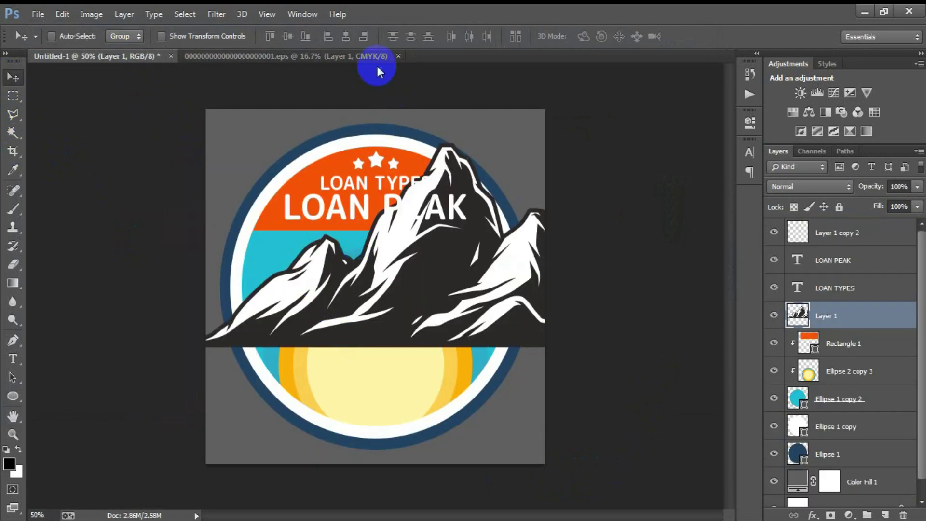
click(399, 56)
- Scale the mountain down to about 61.4% and place it over the yellow circles in the lower half of the badge
drag(454, 263, 386, 290)
key(ctrl+t)
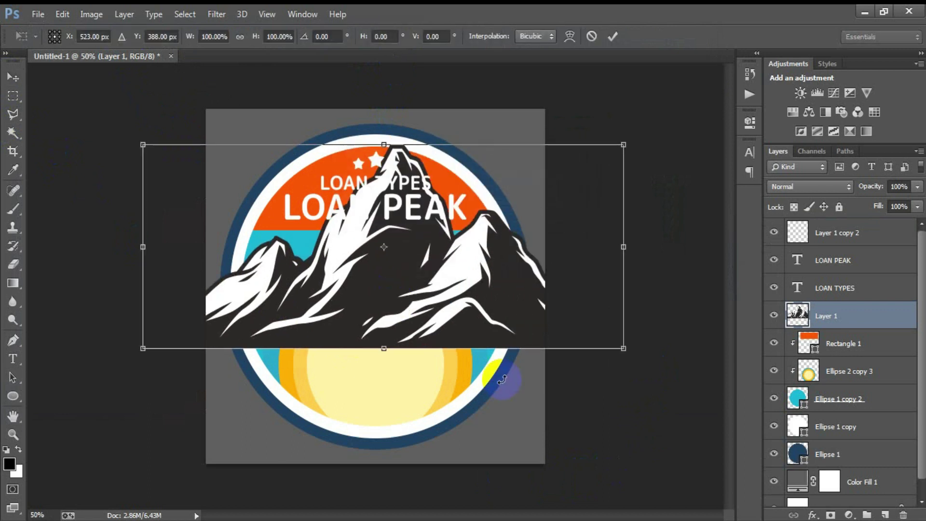
drag(624, 352, 440, 289)
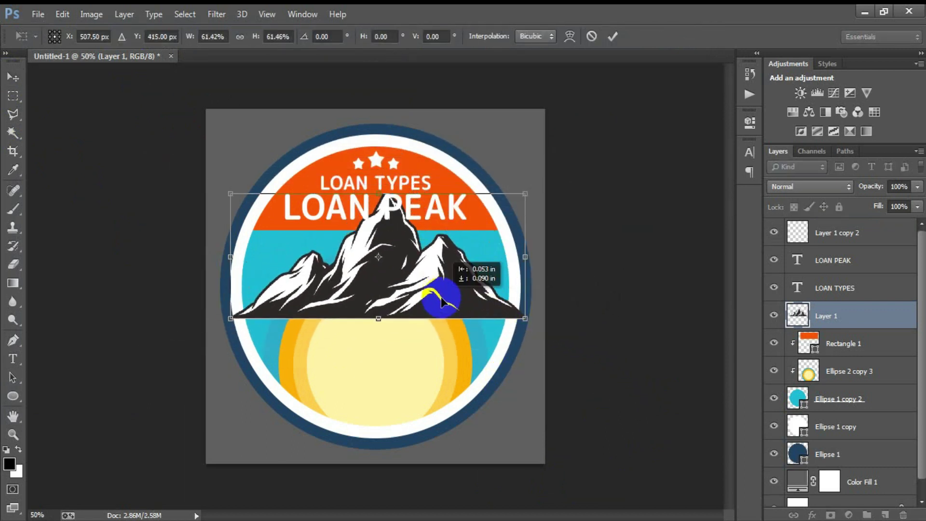
drag(386, 258, 439, 331)
drag(425, 290, 427, 321)
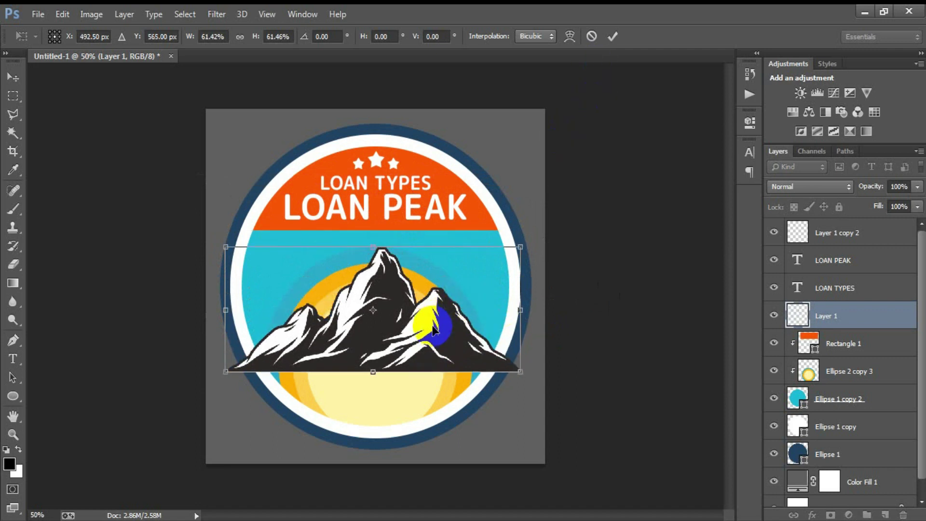
click(613, 36)
click(774, 315)
click(774, 315)
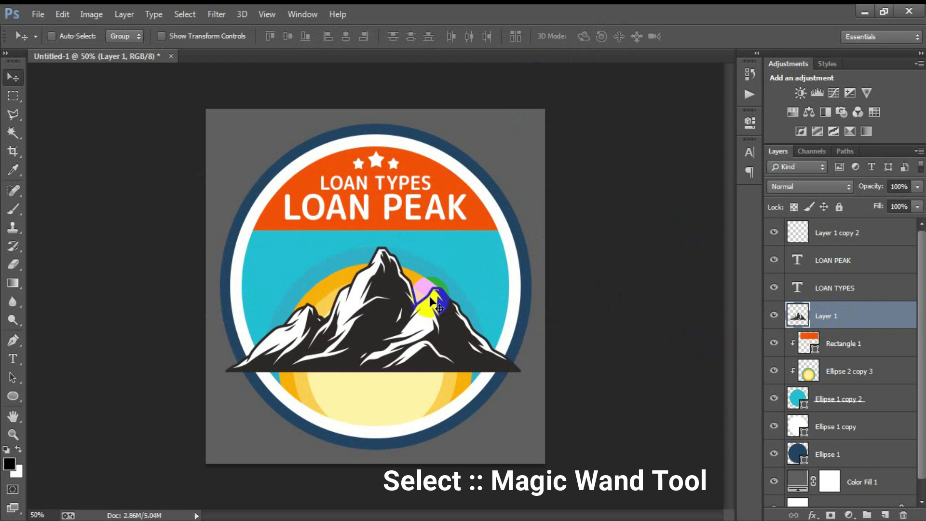
- Select the mountain's dark areas using the Magic Wand Tool with a tolerance of 32 and Contiguous on
click(19, 137)
right_click(18, 137)
click(86, 146)
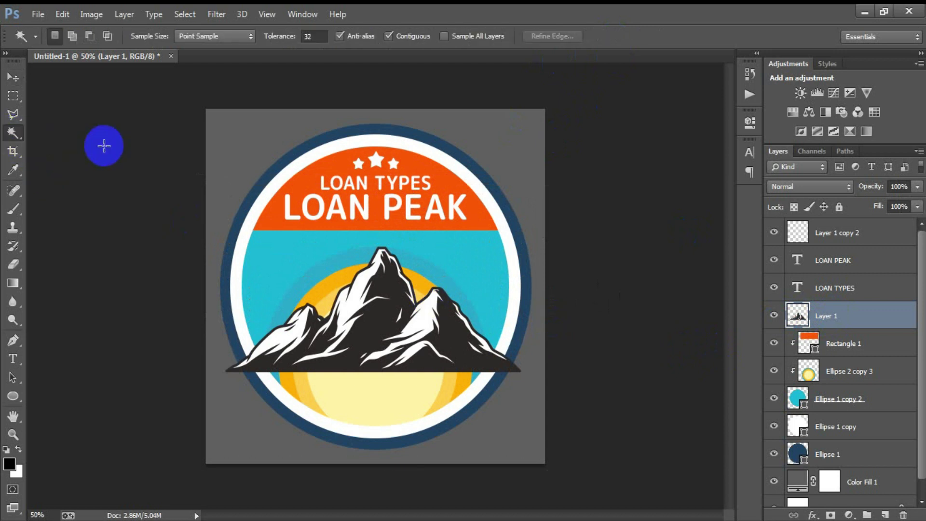
click(372, 332)
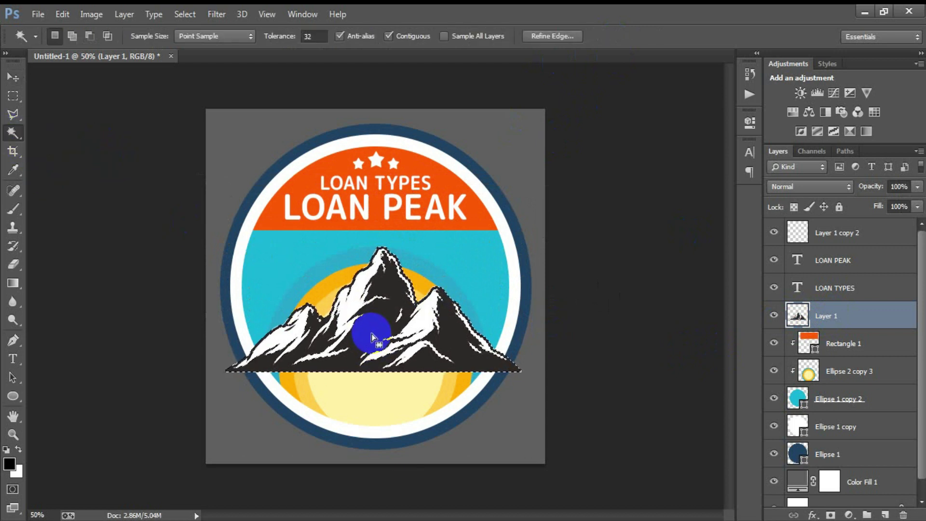
- Fill the mountain's selected dark areas with the colour #296B9F, deselect, and restore the default foreground and background colours
click(10, 464)
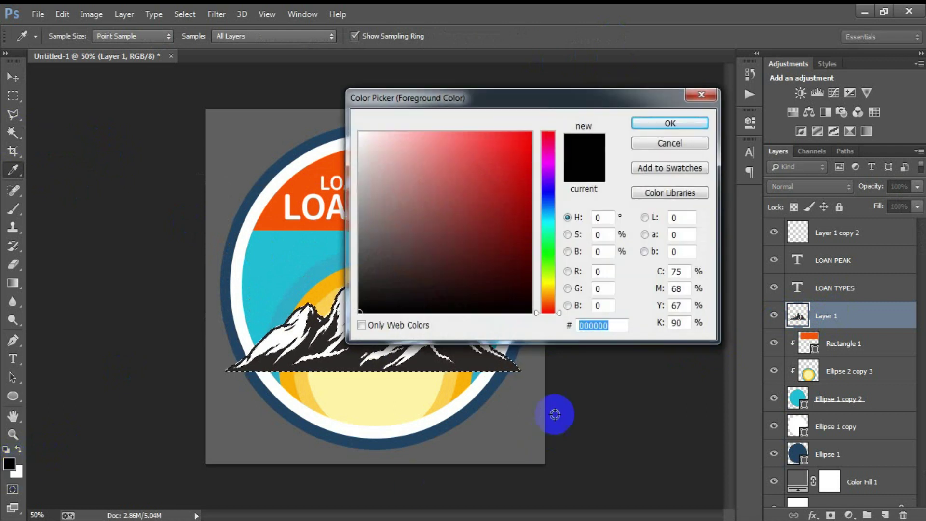
text(2)
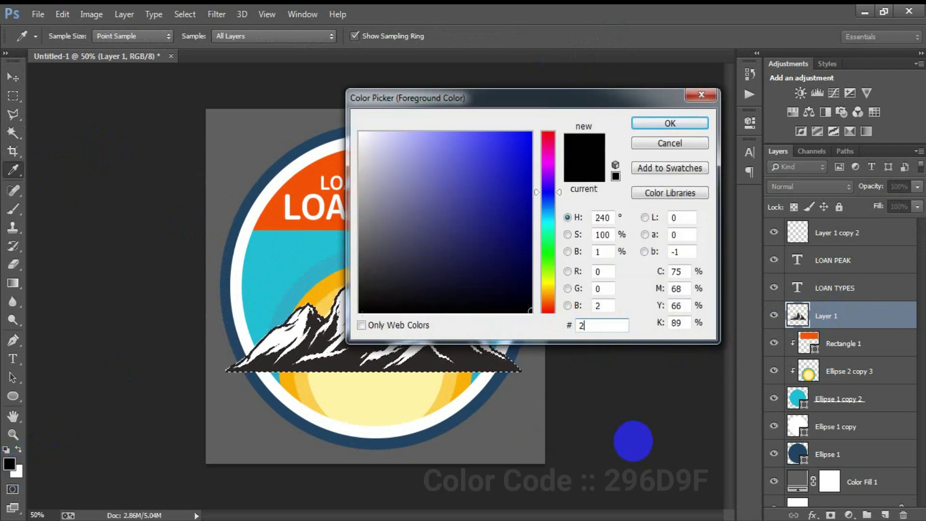
text(96)
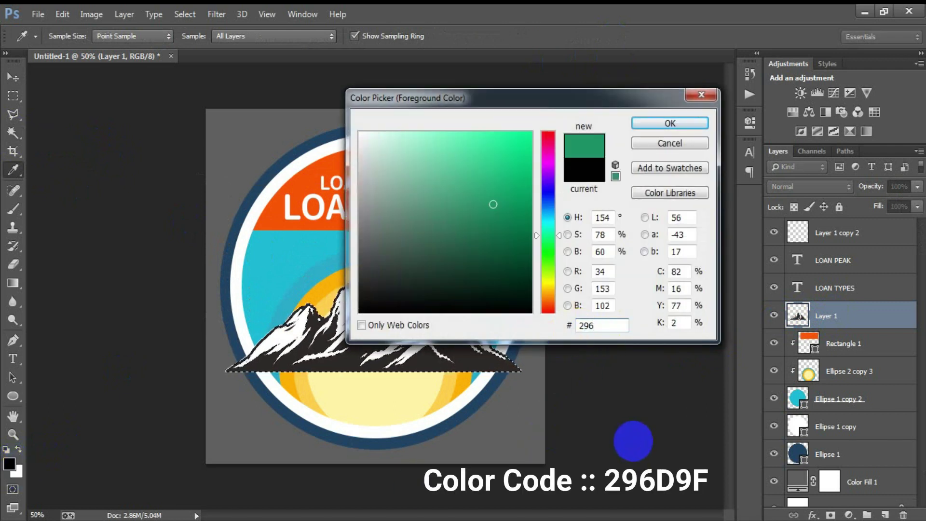
text(B)
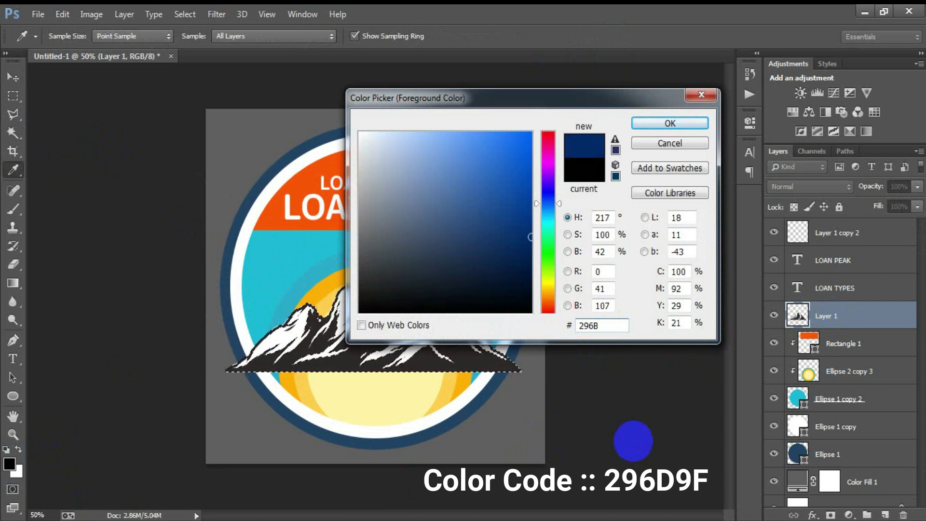
text(9F)
click(651, 120)
key(w)
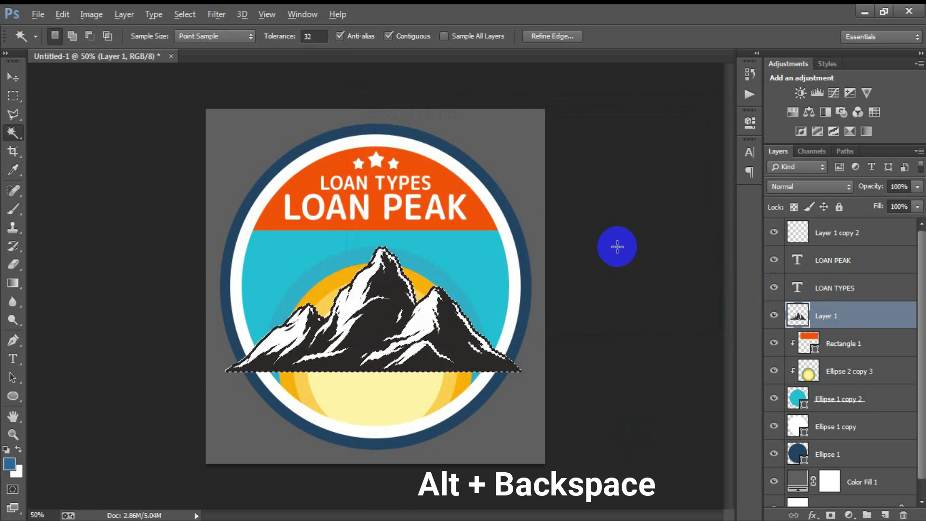
key(alt+BackSpace)
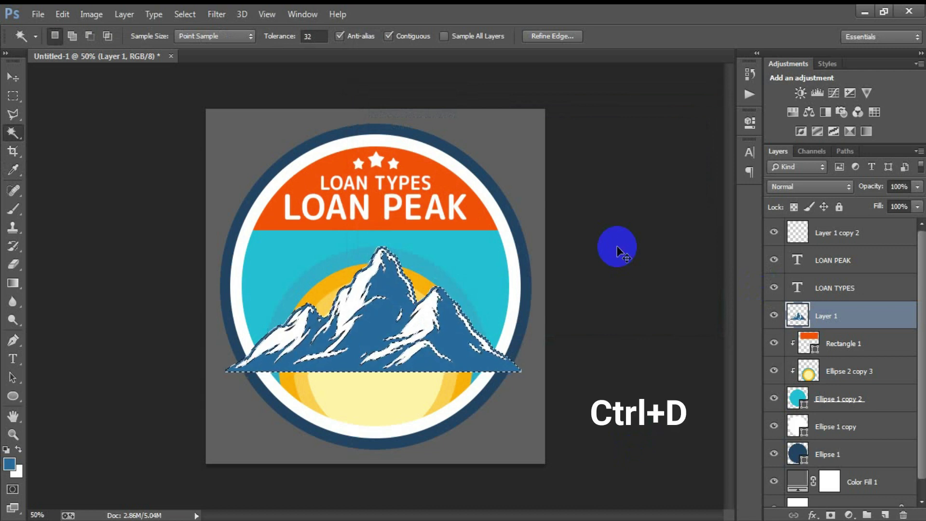
key(ctrl+d)
click(12, 77)
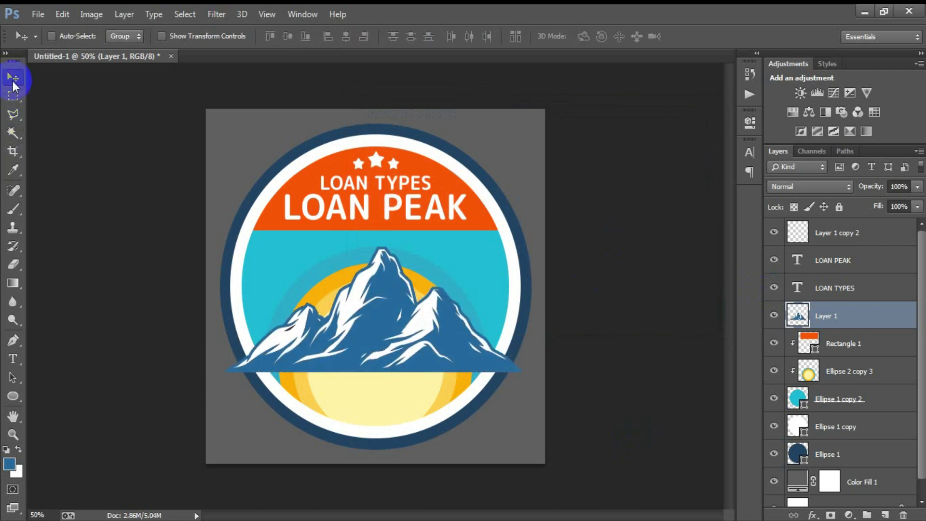
click(5, 450)
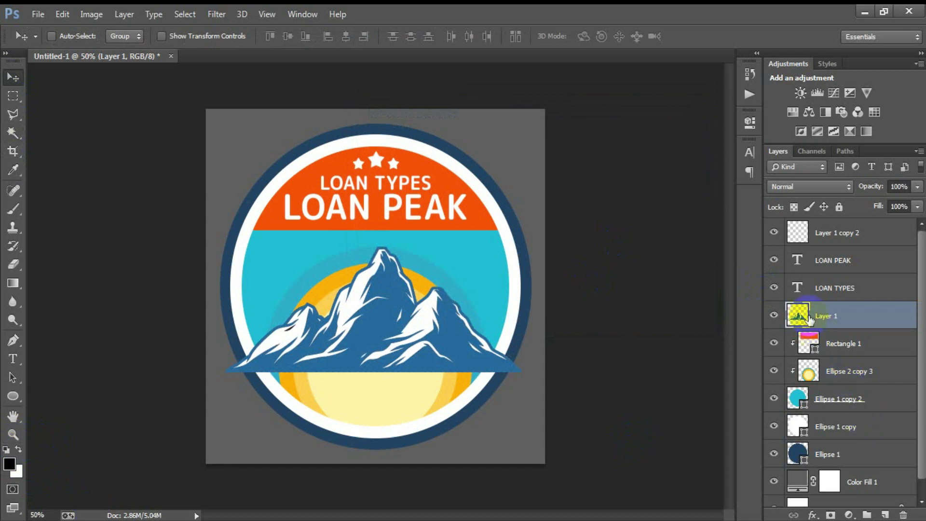
- Place the mountain layer directly below Rectangle 1 in the clipping group and shift the mountain down to the lower edge of the turquoise circle
click(852, 322)
drag(867, 322, 865, 359)
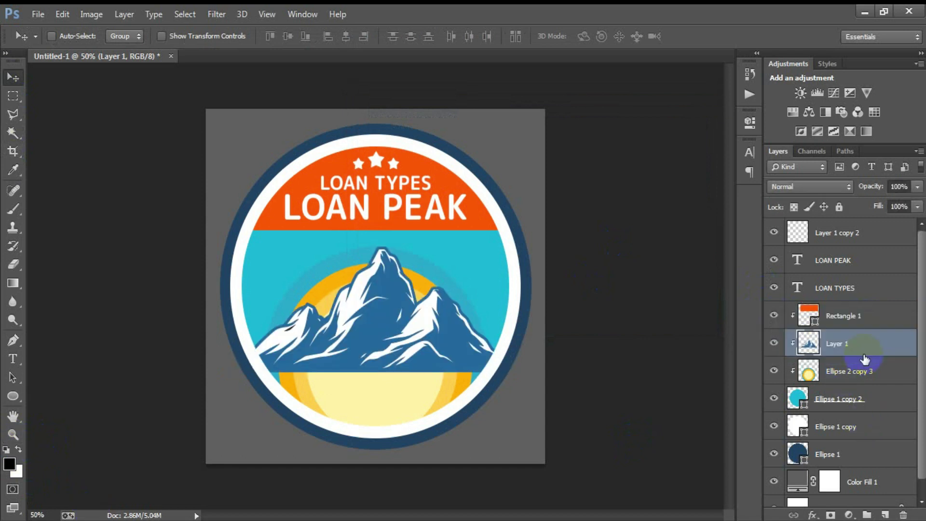
drag(403, 366, 398, 408)
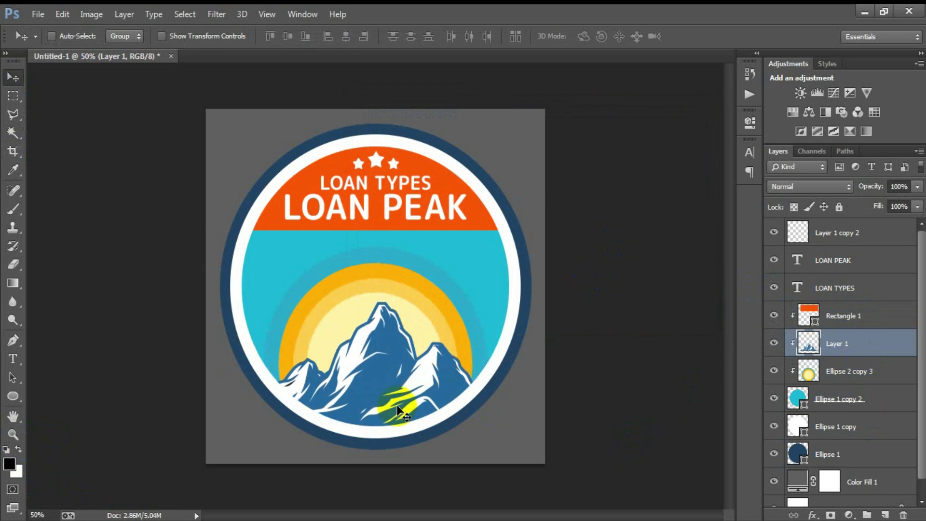
- Enlarge the mountain to about 112.8% and nudge it so it fills the bottom of the inner circle
key(ctrl+t)
drag(529, 429, 539, 449)
drag(415, 375, 415, 369)
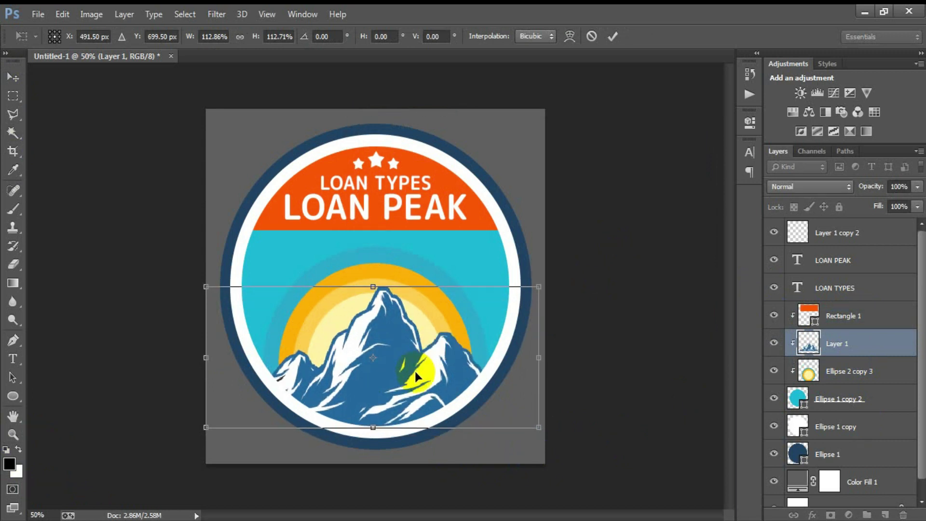
click(612, 37)
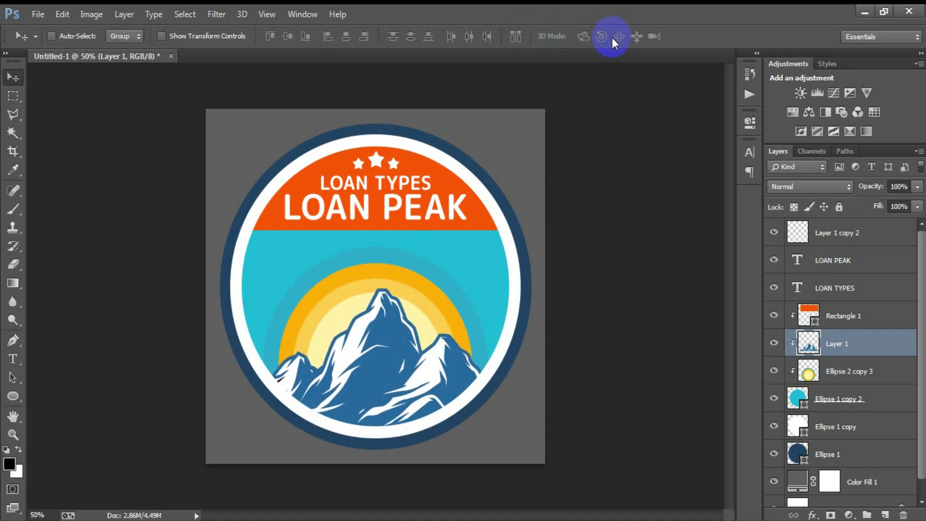
- Make Rectangle 1 the active layer and open the climber silhouette EPS file, rasterized at 300 pixels/inch
click(490, 208)
click(844, 316)
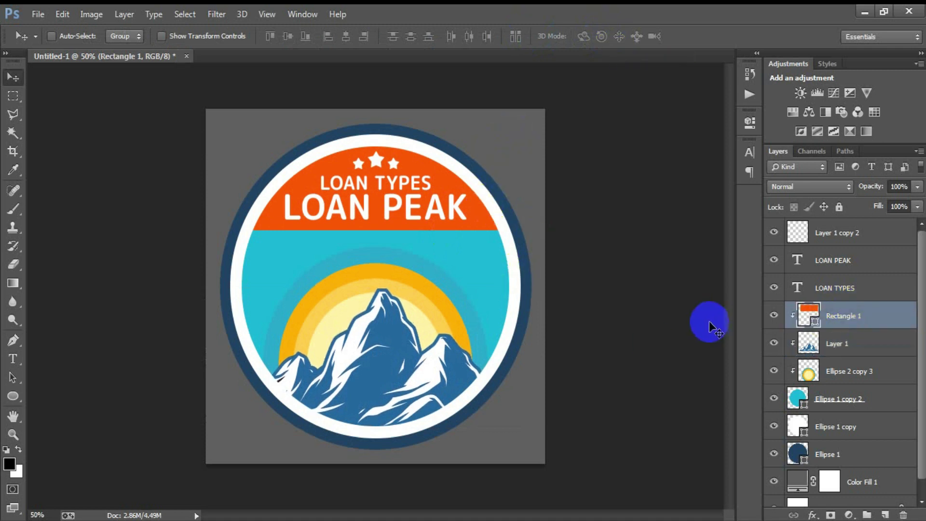
click(38, 15)
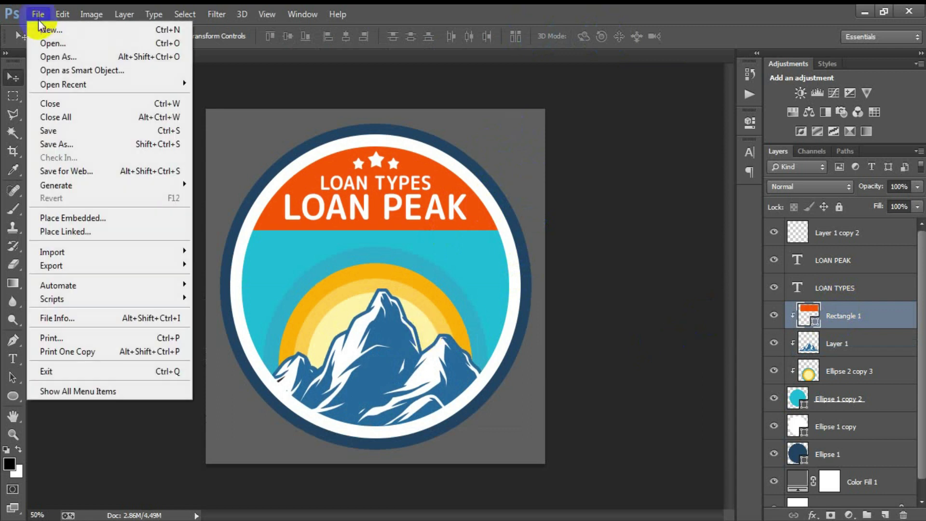
click(46, 42)
click(710, 134)
click(636, 408)
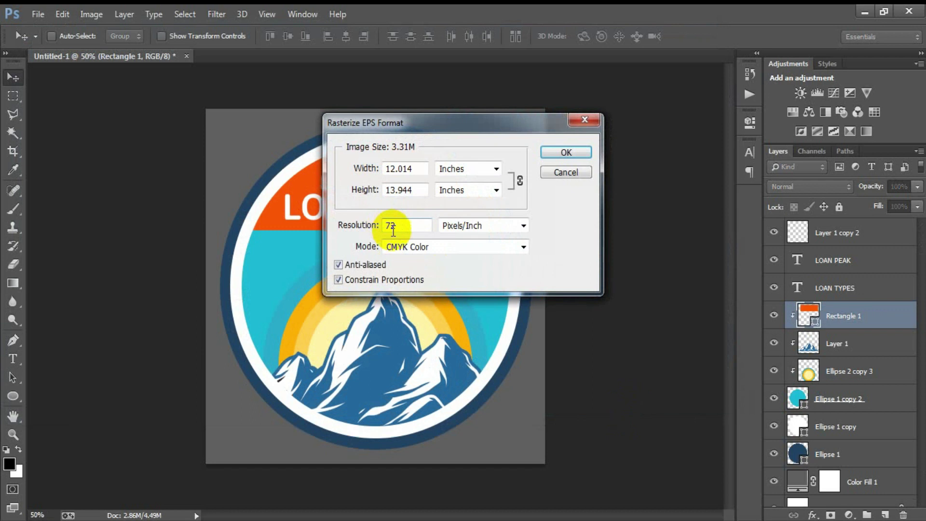
text(300)
key(Return)
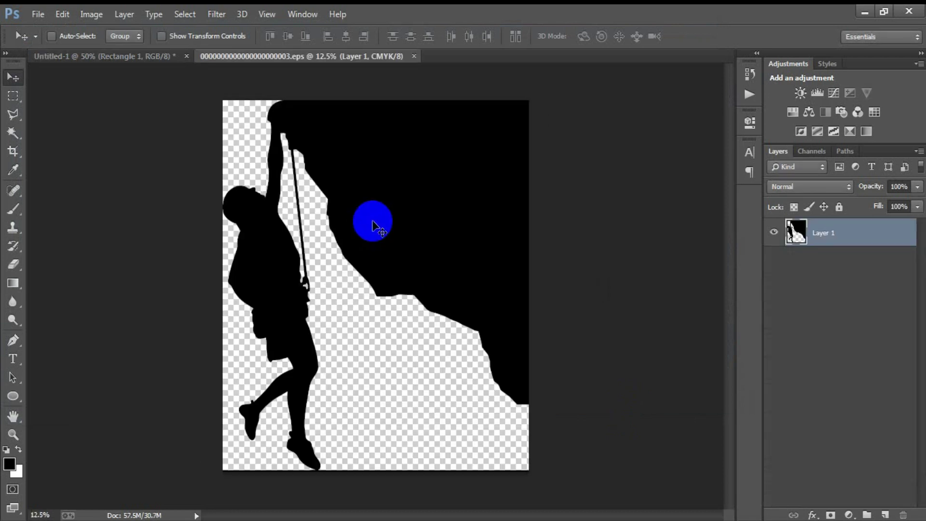
- Copy the climber silhouette into the Untitled-1 badge document and close the EPS file without saving
click(142, 58)
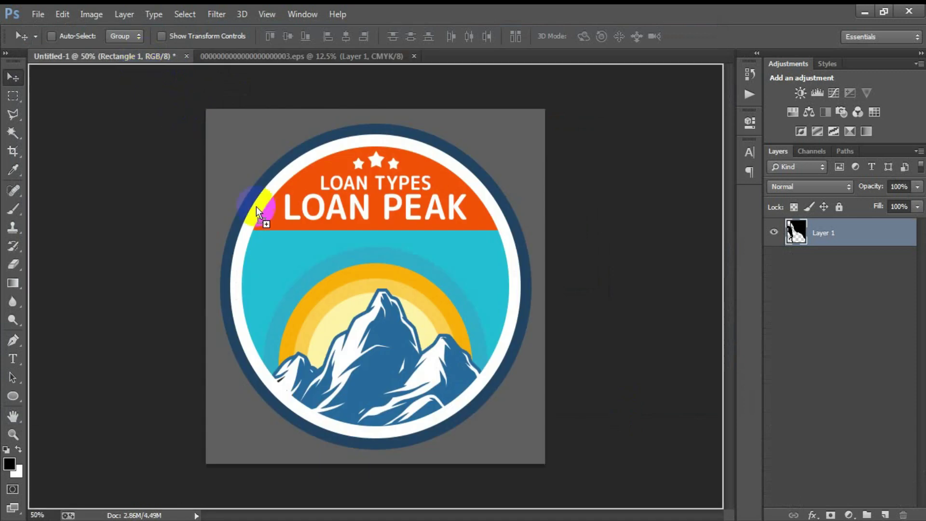
drag(310, 154, 384, 70)
click(397, 56)
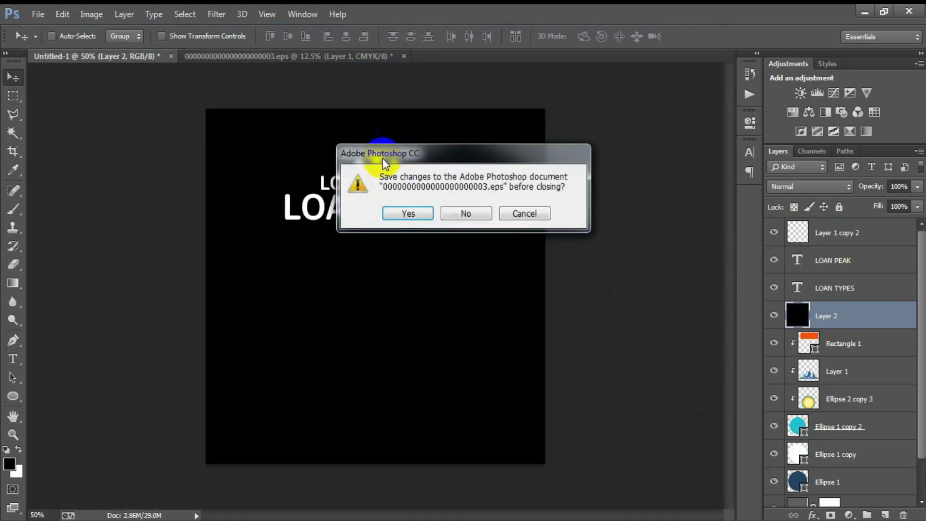
click(468, 213)
- Scale the climber silhouette down to fit inside the badge and position its top edge against the bottom of the orange band
key(ctrl+minus)
key(ctrl+minus)
key(ctrl+minus)
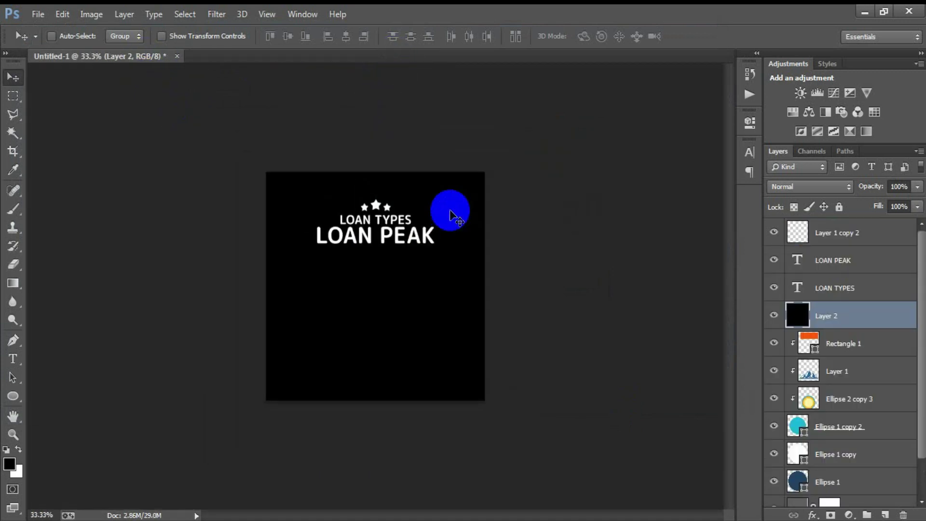
key(ctrl+t)
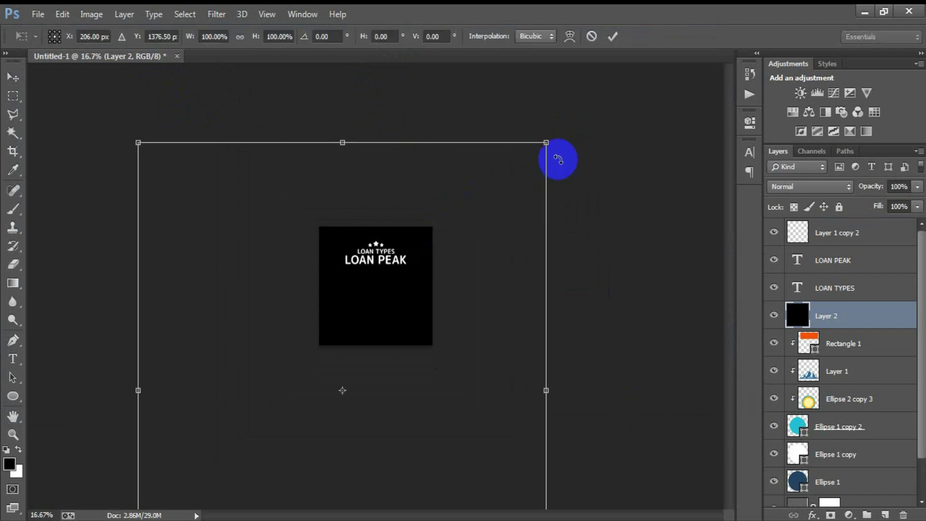
drag(546, 140, 393, 280)
click(613, 39)
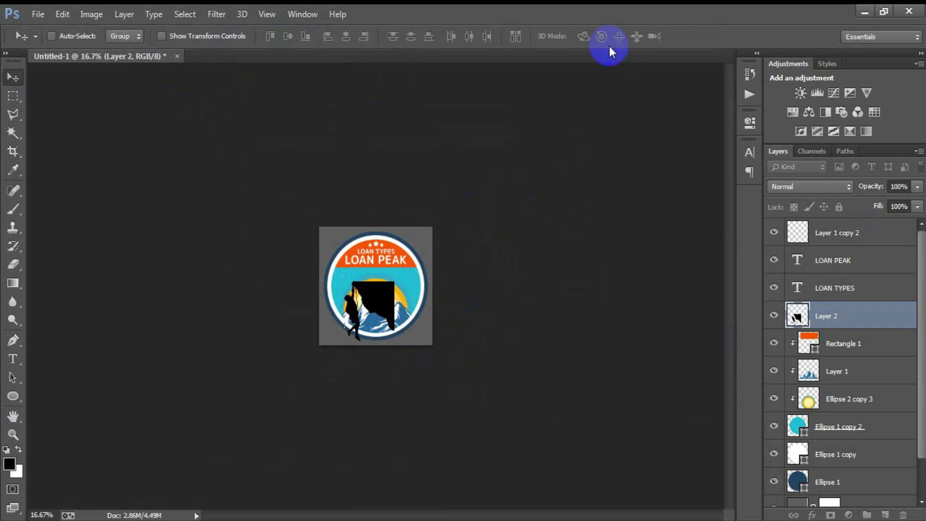
key(ctrl+plus)
key(ctrl+plus)
key(ctrl+plus)
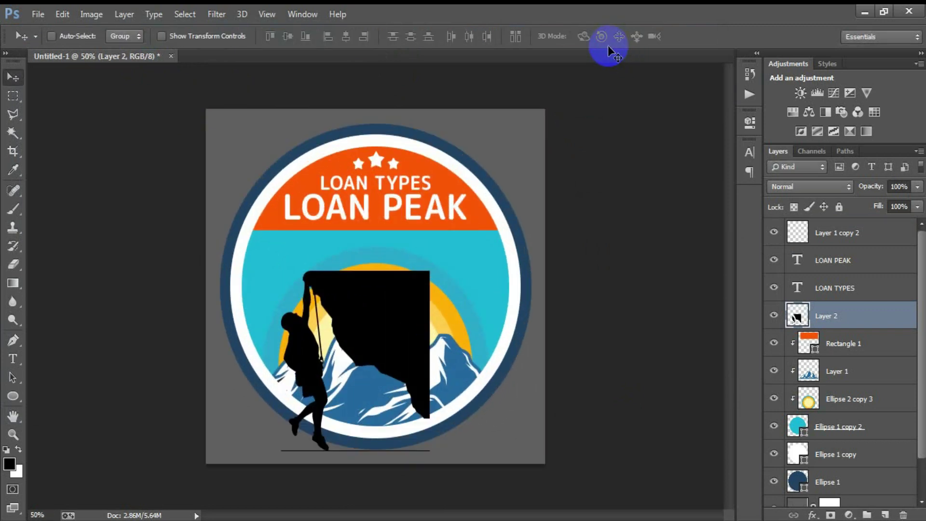
drag(362, 347, 366, 302)
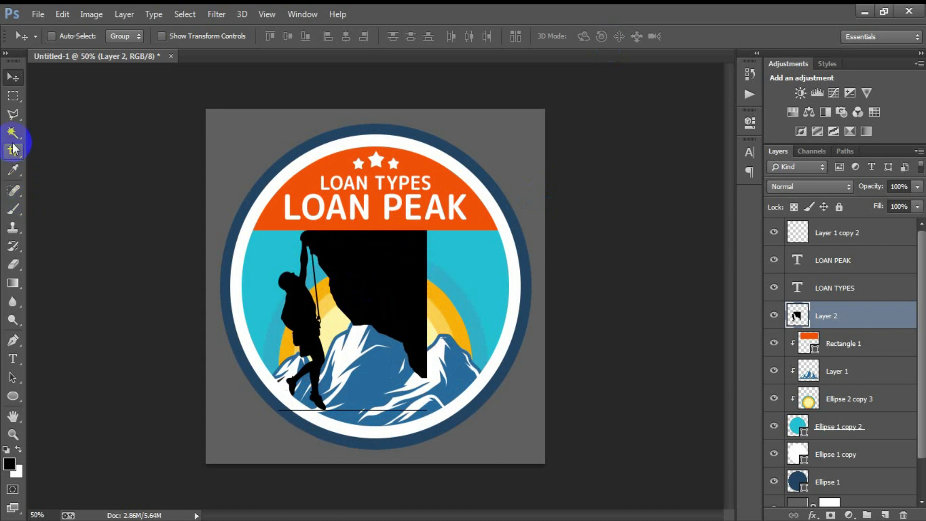
- Delete the thin stray line beneath the climber on Layer 2 using a rectangular marquee selection
click(13, 95)
drag(273, 405, 444, 462)
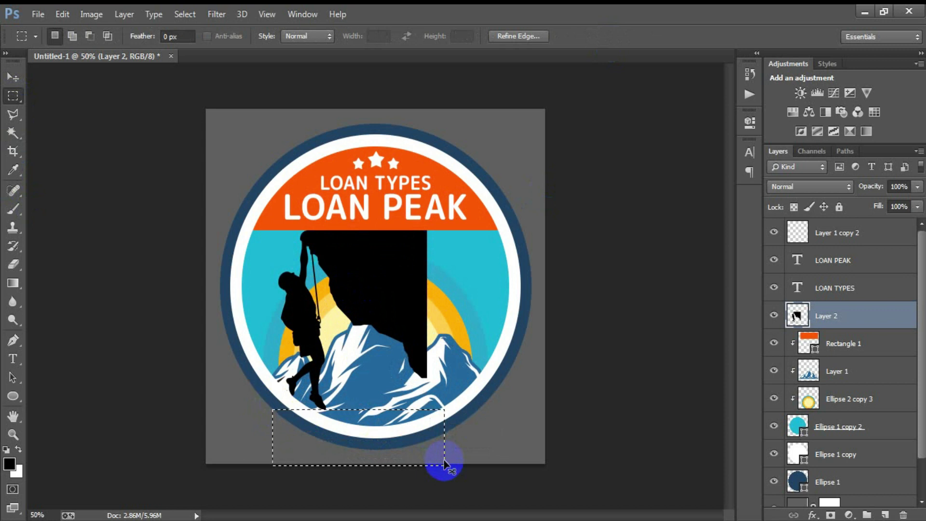
click(444, 461)
click(13, 77)
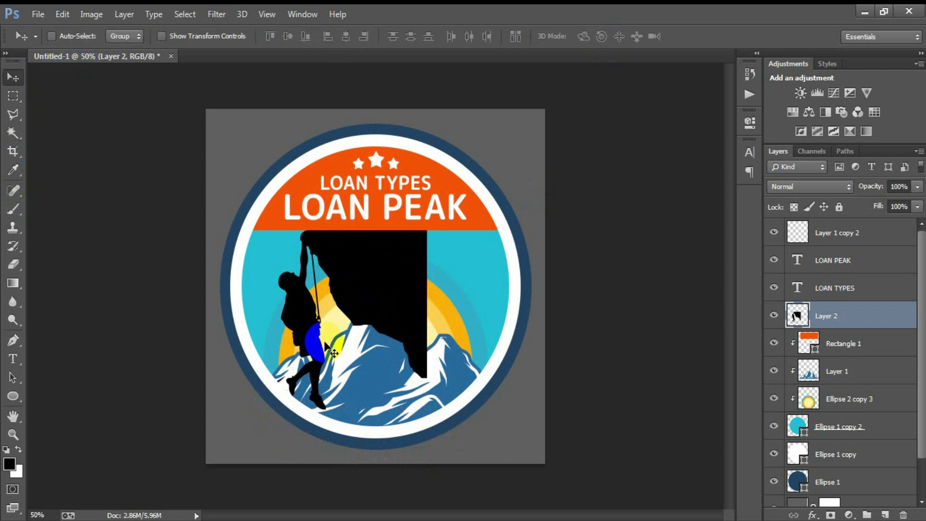
- Apply a Color Overlay of dark navy #181f4a to the climber on Layer 2 and collapse its effects list
double_click(893, 314)
click(453, 256)
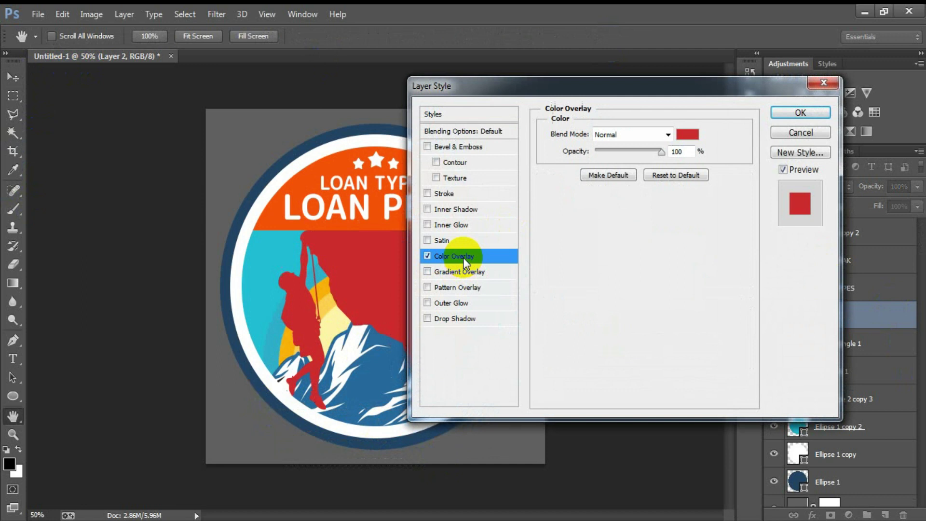
click(685, 134)
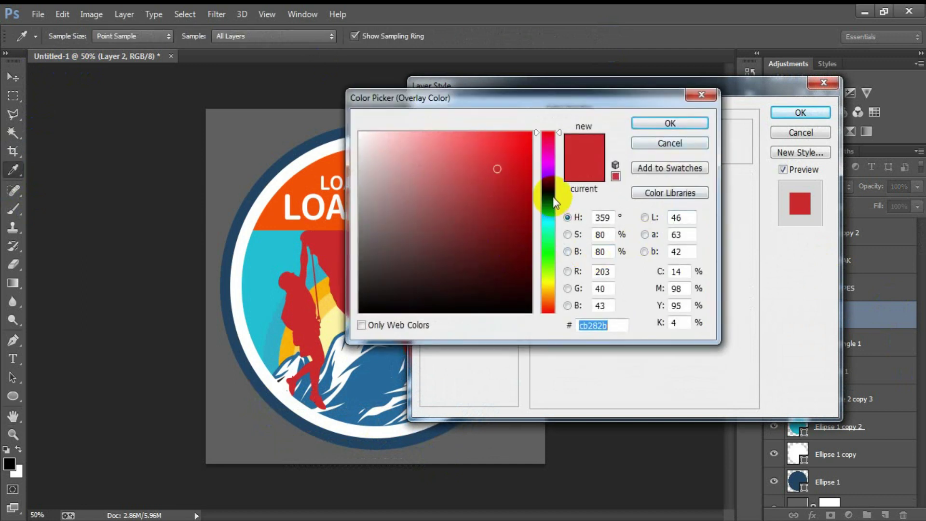
click(549, 196)
mouse_move(524, 118)
mouse_down()
mouse_move(582, 116)
mouse_move(598, 127)
mouse_up()
drag(559, 241, 550, 275)
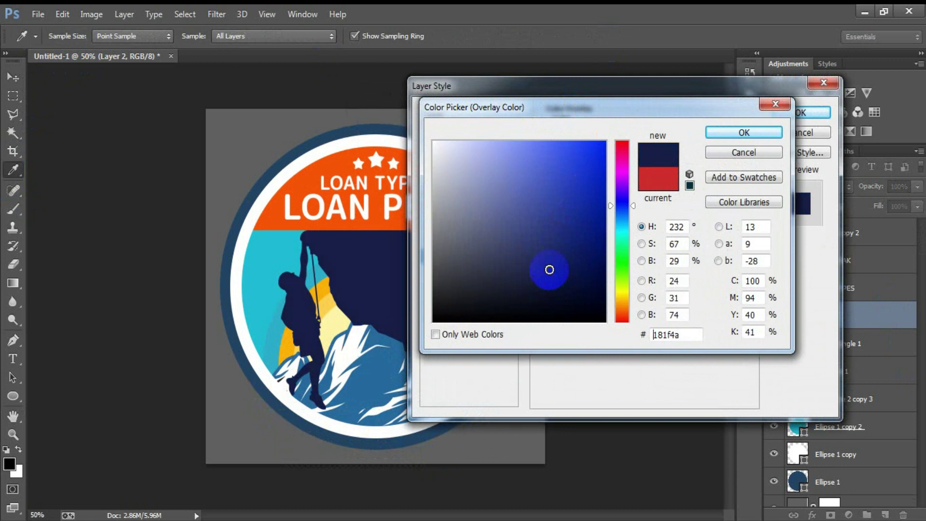
click(727, 132)
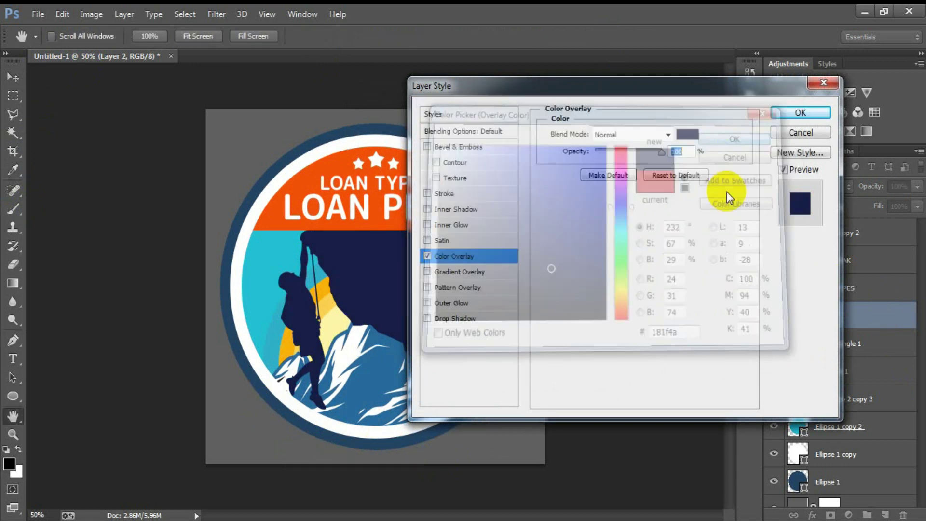
click(795, 112)
click(913, 314)
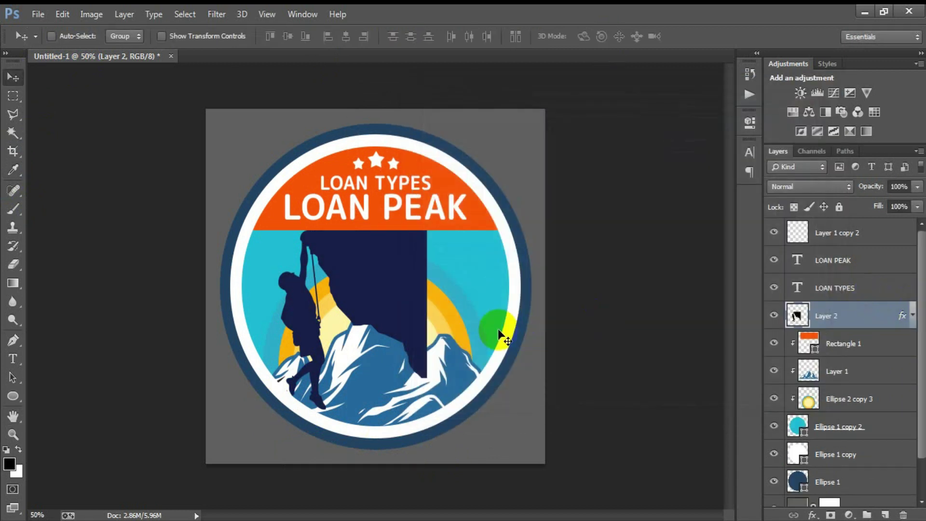
- Flip the climber and cliff horizontally and shift them left so the cliff meets the badge's left side
key(ctrl+t)
right_click(401, 284)
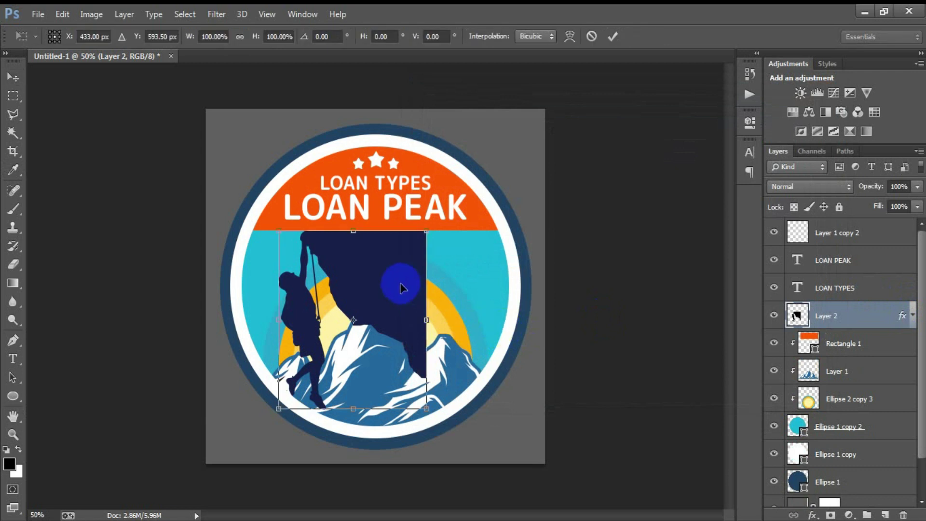
click(449, 259)
drag(335, 310, 303, 305)
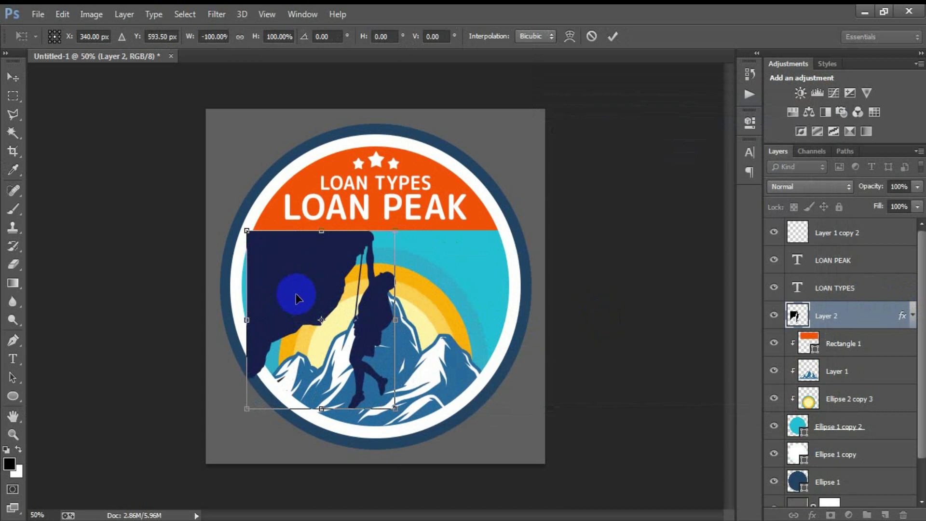
click(615, 39)
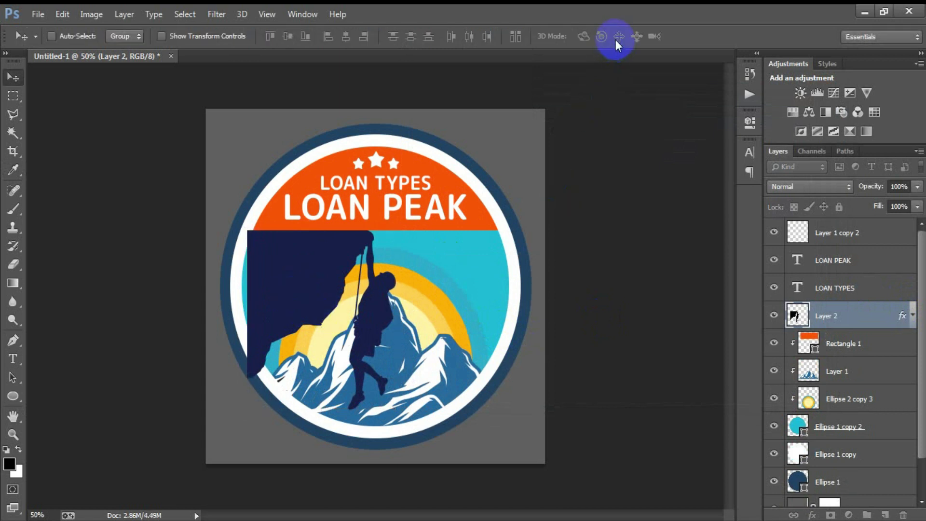
- Move Layer 2 directly below Rectangle 1 so the climber and cliff are clipped to the badge's turquoise circle
click(773, 316)
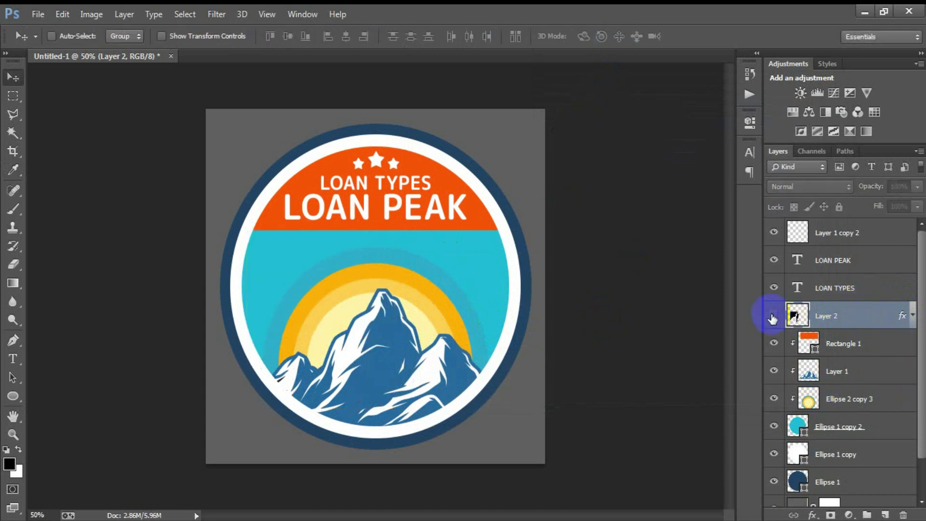
click(774, 316)
click(863, 326)
drag(873, 322, 874, 357)
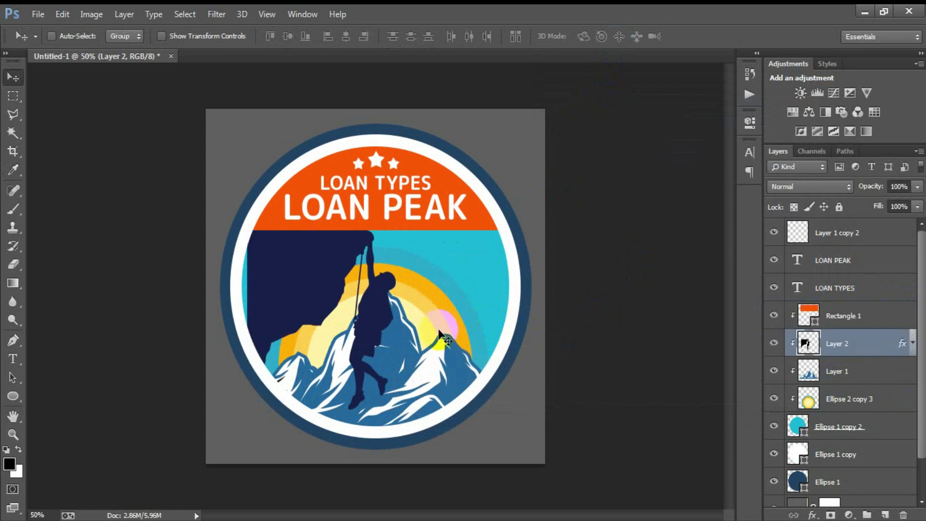
- Move the climber and cliff on Layer 2 up and left so the cliff's top edge tucks under the orange title band
drag(313, 288, 303, 282)
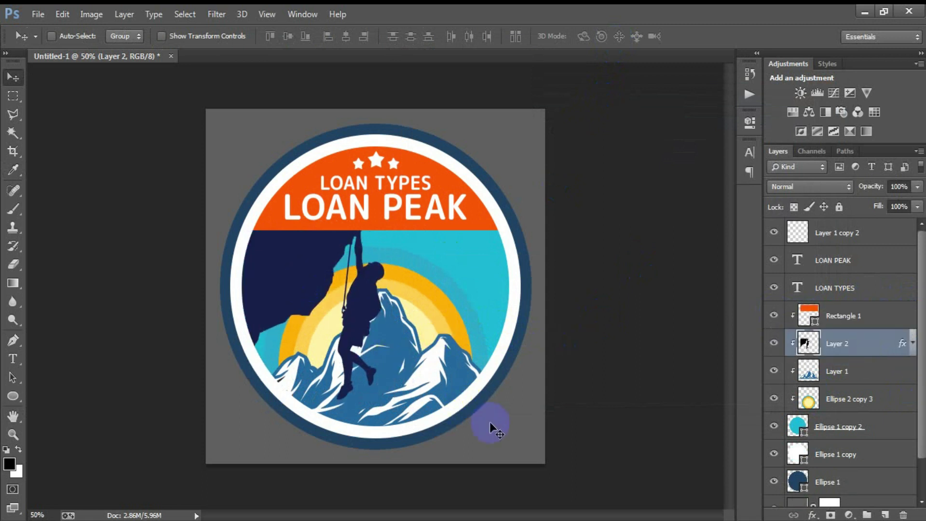
key(Left)
key(Left)
key(Left)
key(Left)
key(Up)
key(Up)
key(Left)
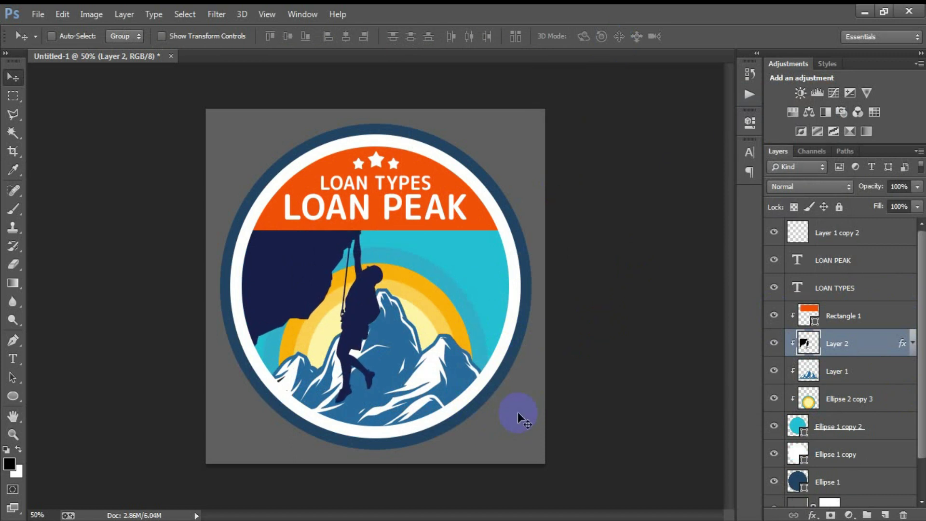
key(Down)
key(Down)
key(Down)
key(Down)
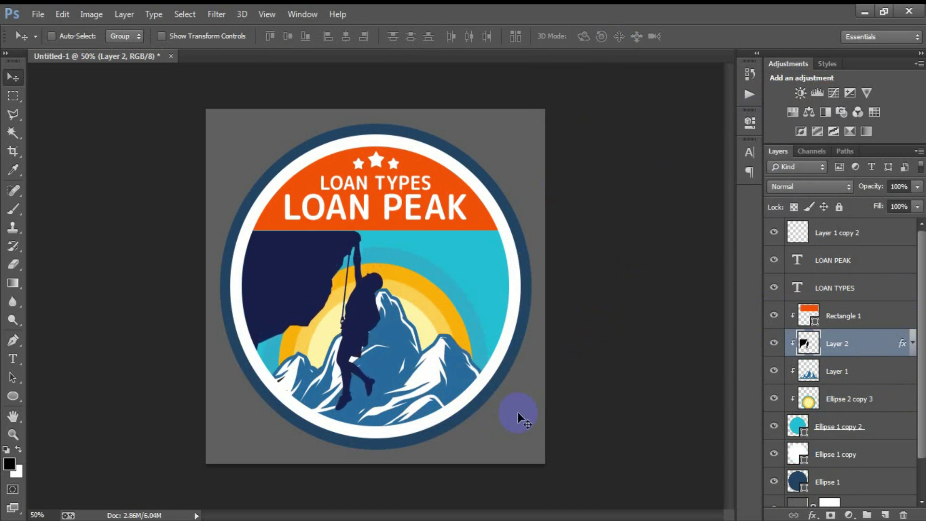
key(Right)
key(Right)
key(Up)
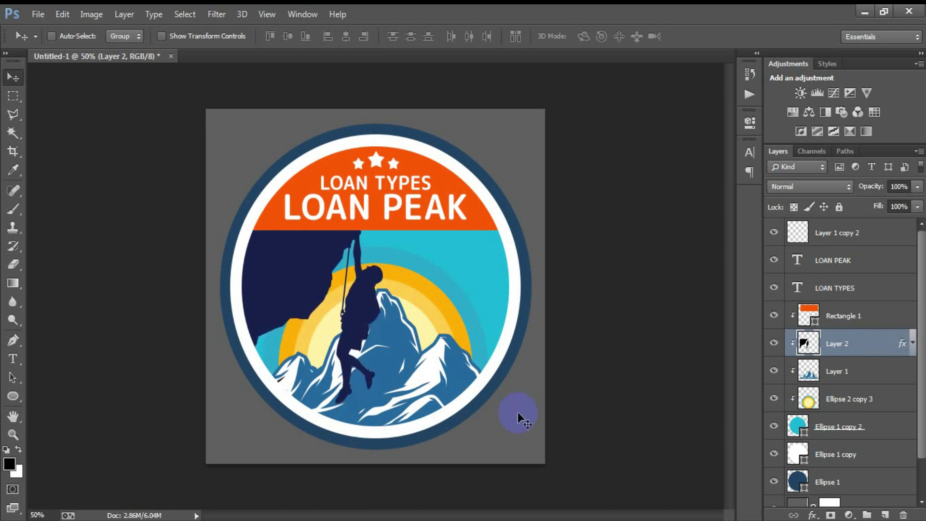
- Scale the climber and cliff on Layer 2 down to 97.03% proportionally and nudge them slightly right
key(ctrl+t)
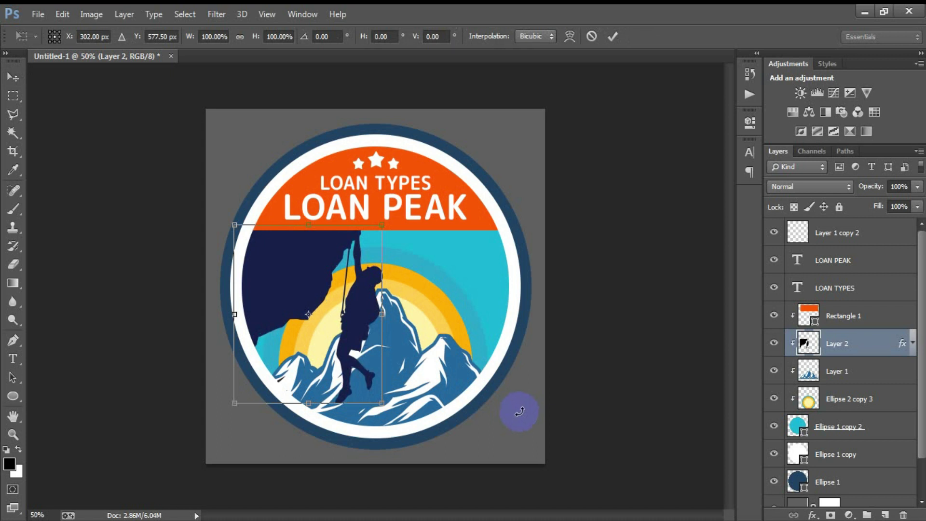
drag(381, 404, 380, 400)
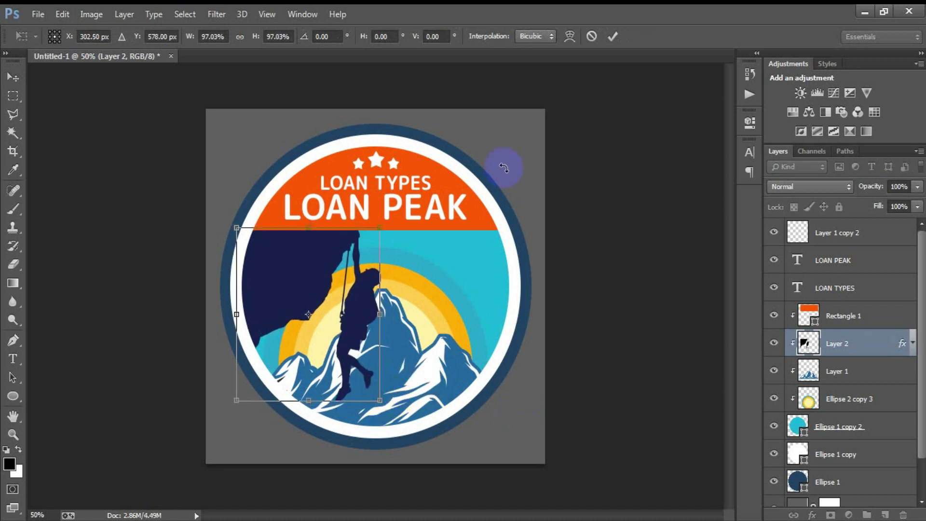
click(613, 36)
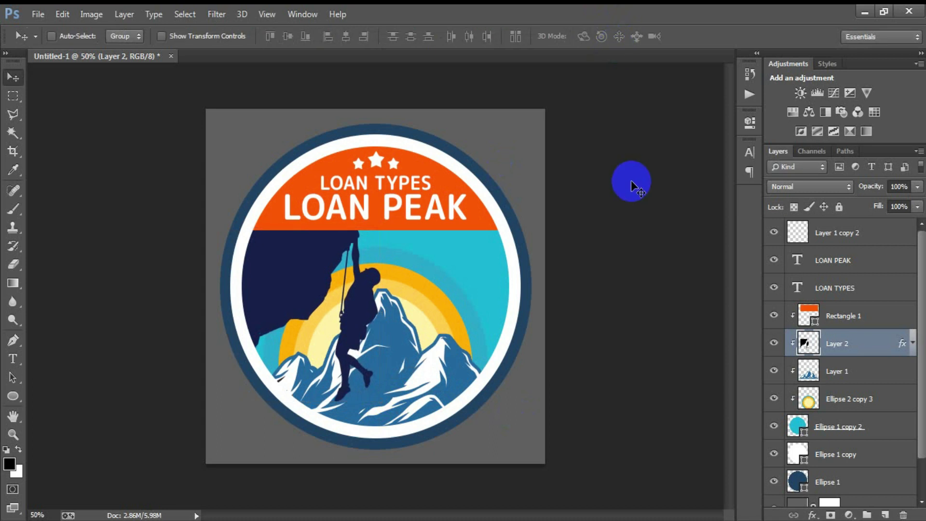
key(Right)
key(Right)
key(Left)
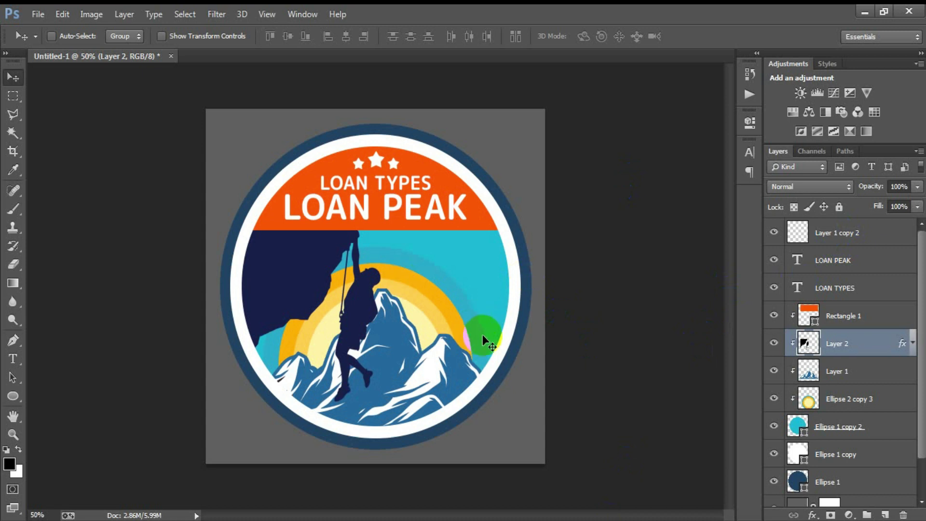
- Rasterize the Ellipse 1 copy 2, Ellipse 1 copy and Ellipse 1 shape layers together
click(843, 231)
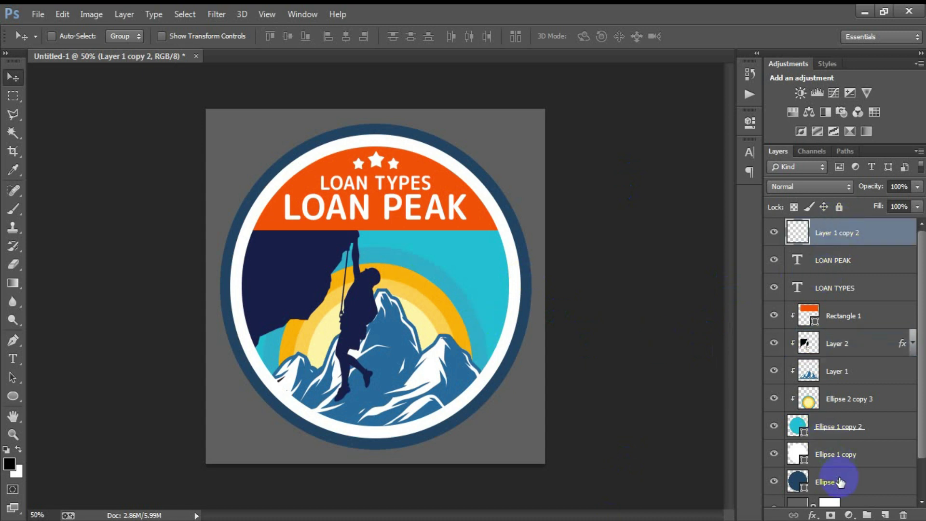
click(837, 428)
scroll(839, 449, down, 2)
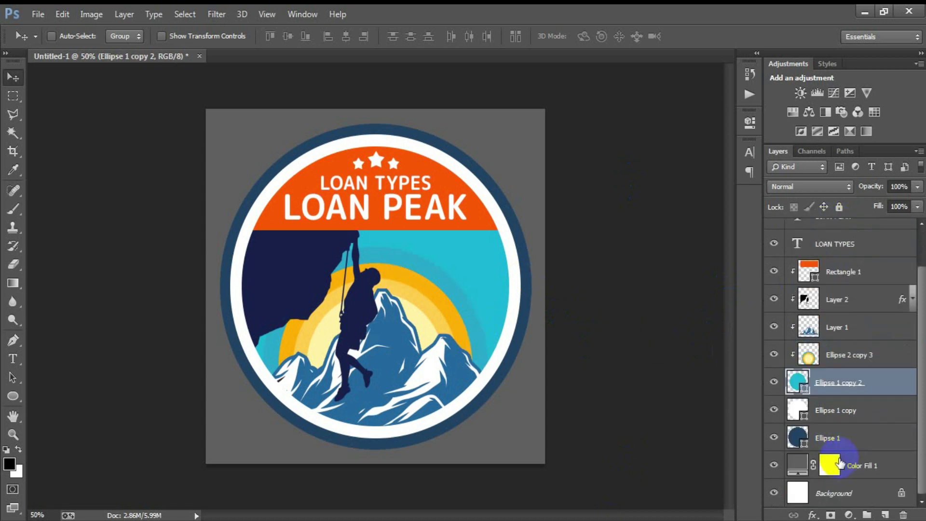
shift+click(836, 438)
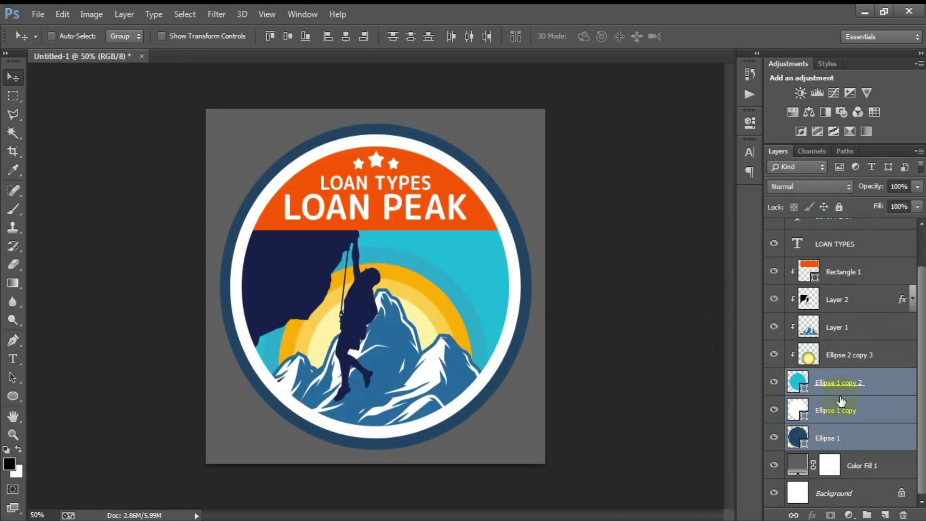
right_click(841, 397)
click(594, 198)
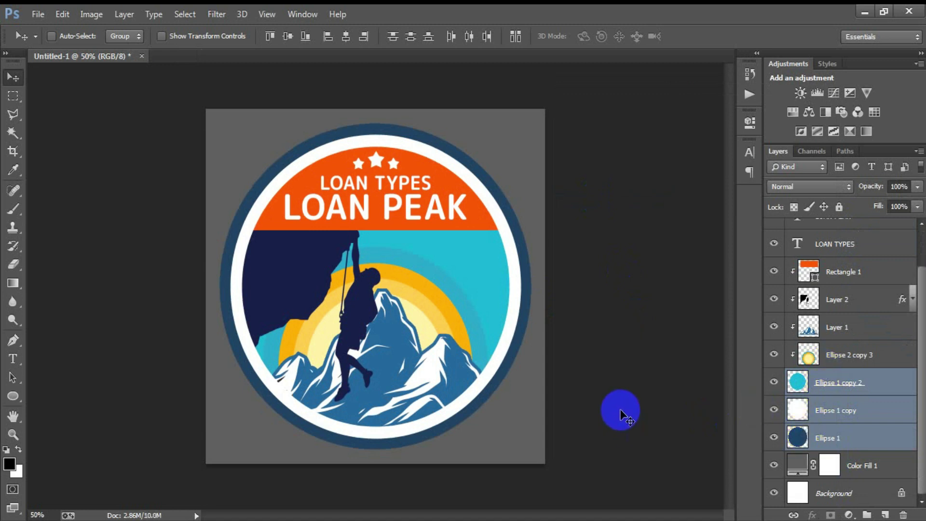
- Try merging all visible layers, and undo the merge
right_click(825, 409)
click(589, 425)
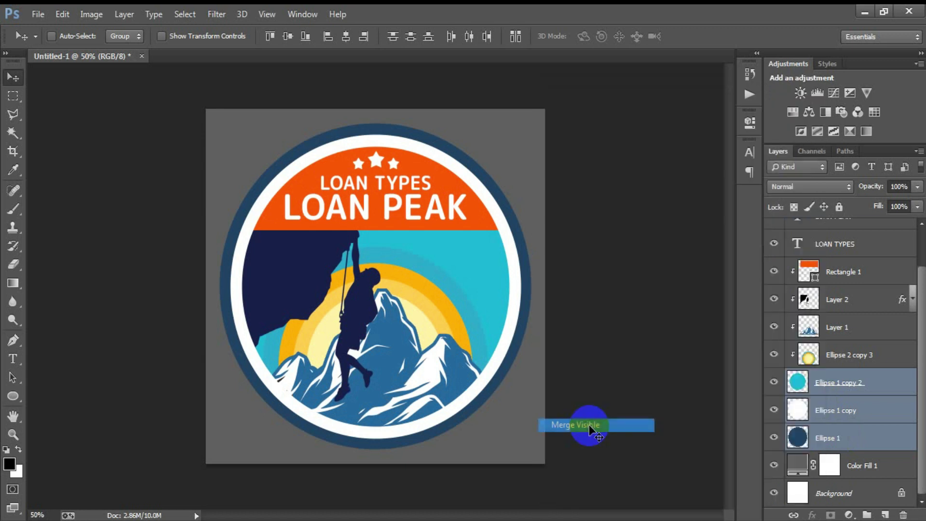
key(ctrl+z)
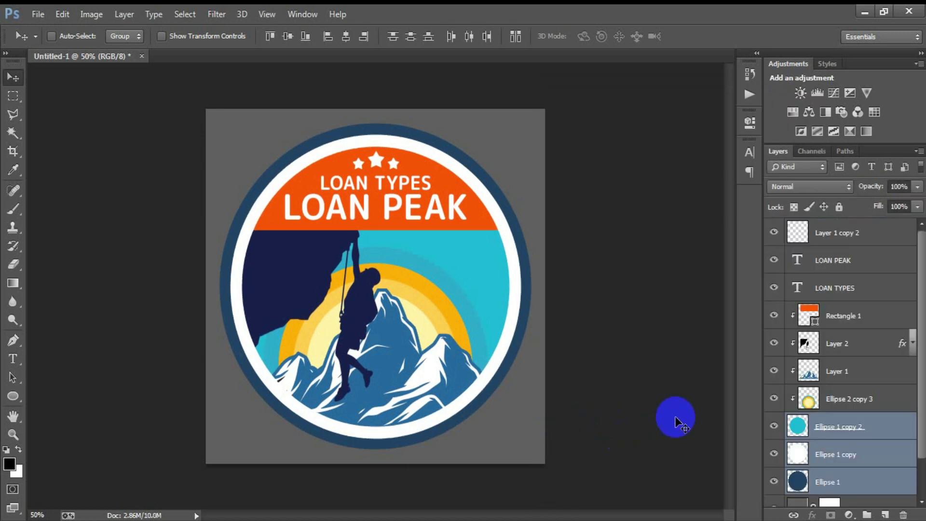
- Merge all badge layers from Layer 1 copy 2 down to Ellipse 1 into one, and toggle the merged layer's visibility to check it
scroll(871, 434, down, 1)
click(850, 448)
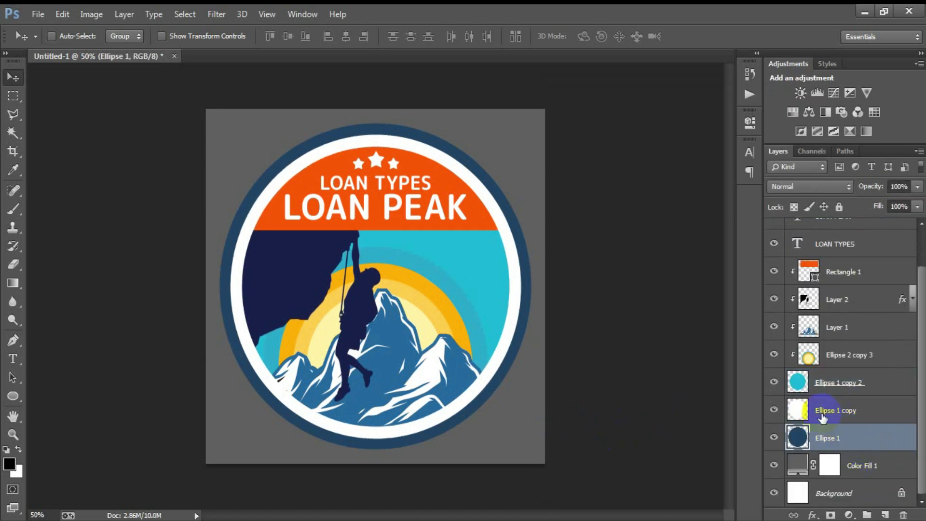
scroll(852, 332, up, 2)
click(834, 235)
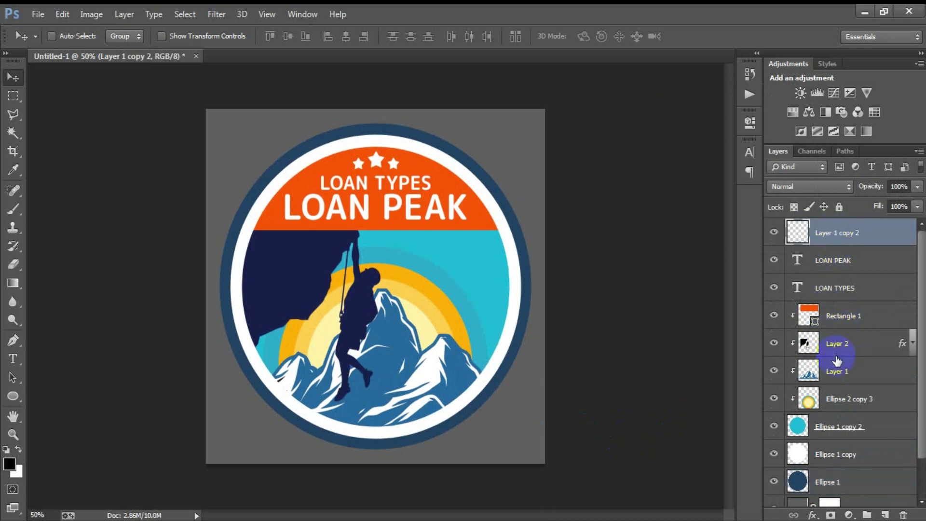
shift+click(851, 482)
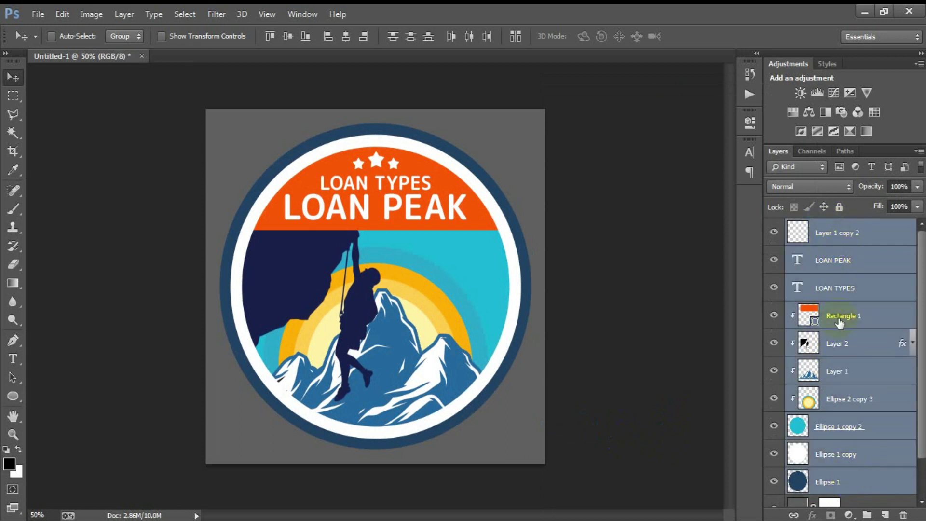
key(ctrl+e)
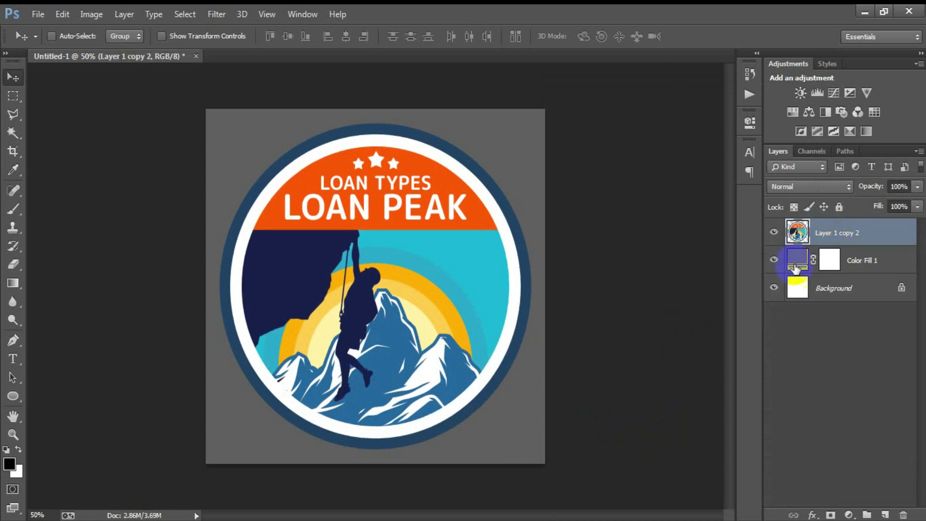
click(774, 232)
click(775, 232)
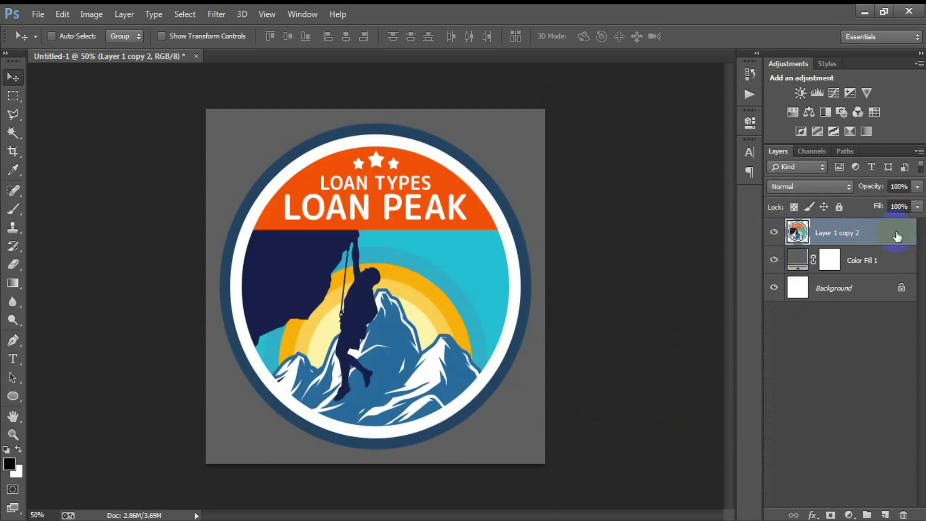
- Add a white #ffffff outside Stroke of 6 px to the merged badge layer
double_click(897, 236)
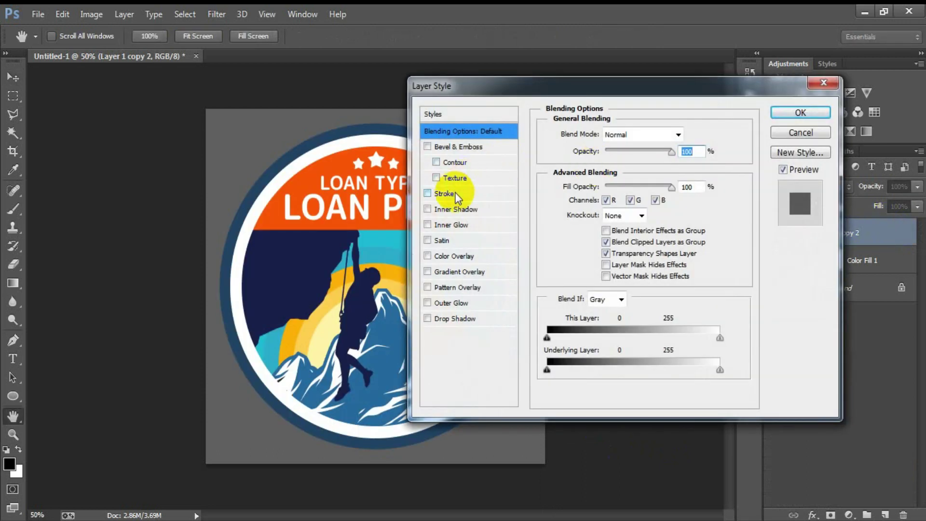
click(456, 195)
click(578, 230)
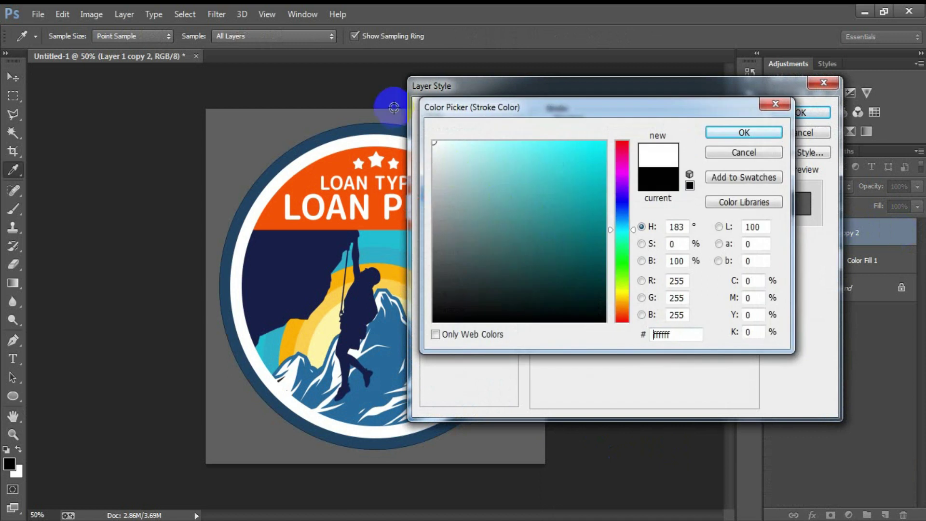
click(726, 133)
drag(595, 133, 599, 132)
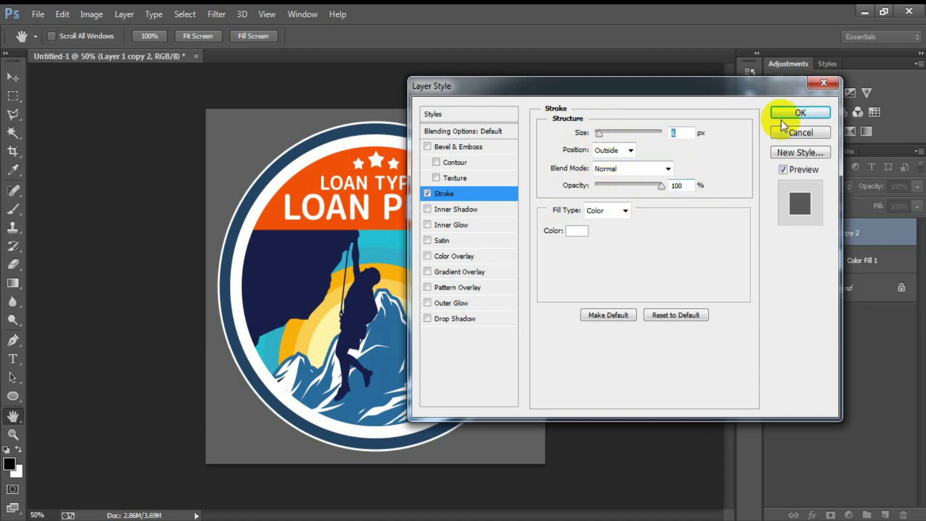
click(800, 112)
- Change the Color Fill 1 layer's color to black
double_click(797, 286)
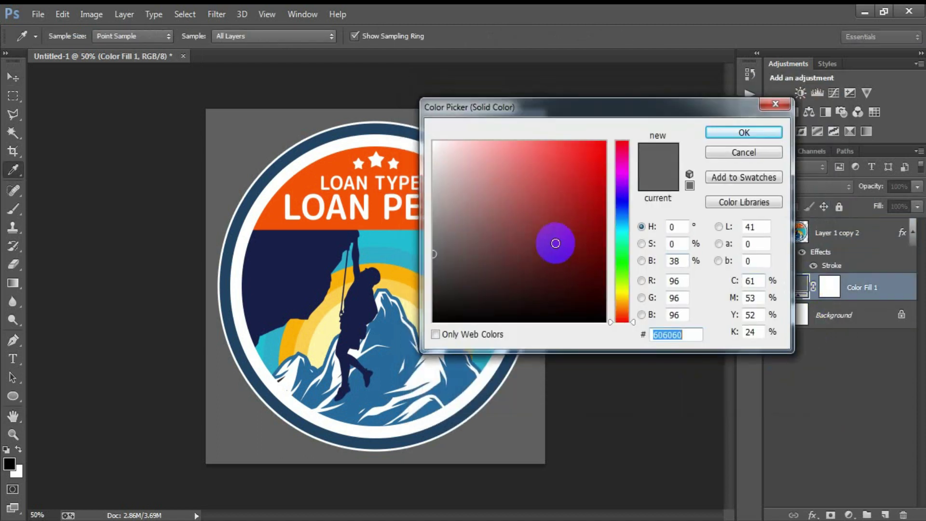
drag(555, 244, 433, 321)
click(727, 137)
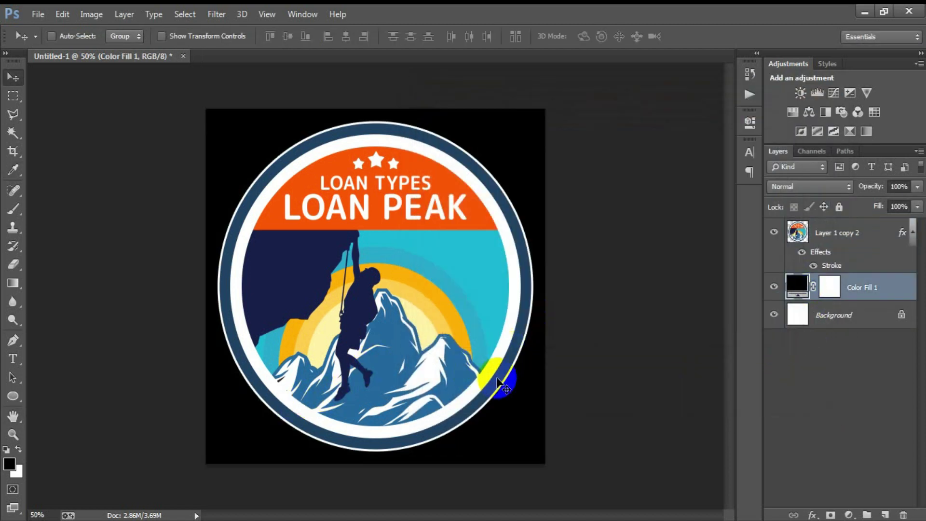
- Hide the Background and Color Fill 1 layers, and open Save for Web to inspect the badge in the export preview
click(774, 315)
click(774, 286)
key(ctrl+shift+alt+s)
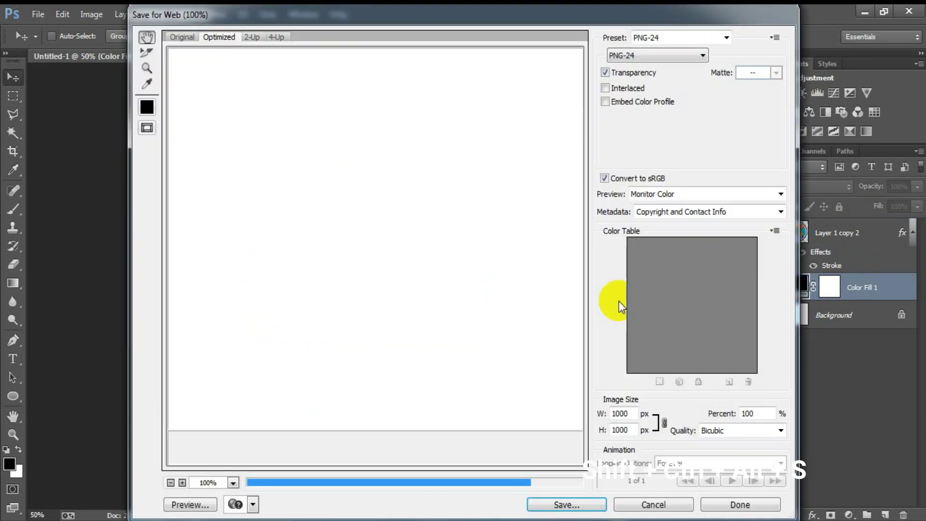
drag(511, 363, 409, 255)
drag(451, 321, 503, 366)
drag(416, 239, 430, 320)
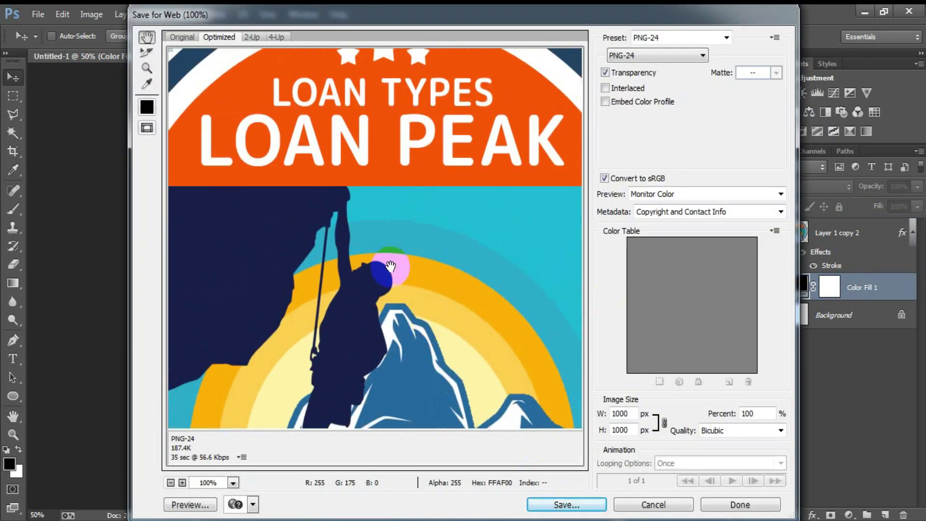
- Export the badge to the Desktop as a PNG-24 named SSSS, and make the Background and Color Fill 1 layers visible again
click(647, 55)
click(638, 99)
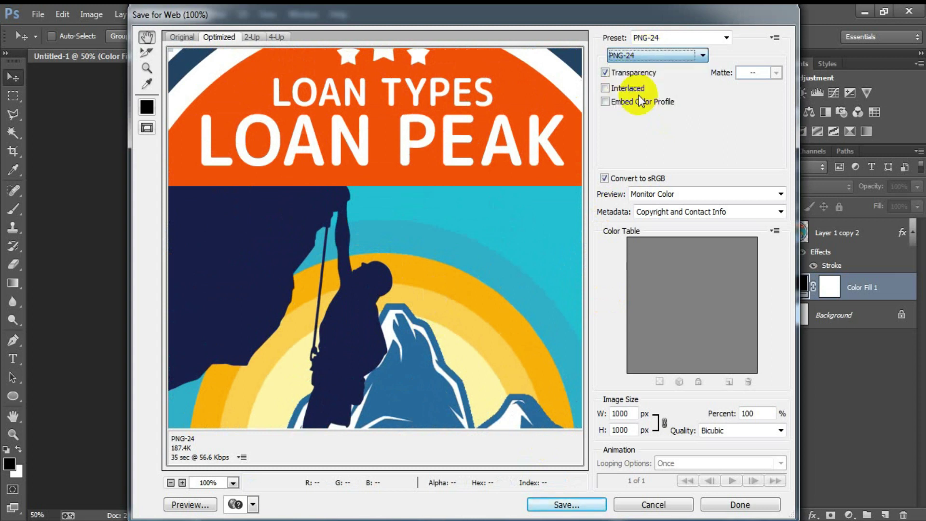
click(565, 505)
text(SSSS)
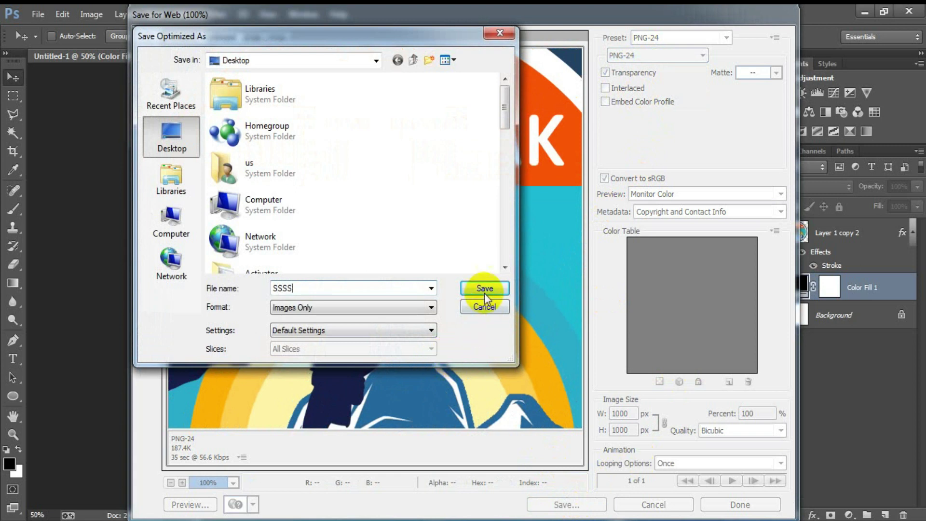
click(485, 289)
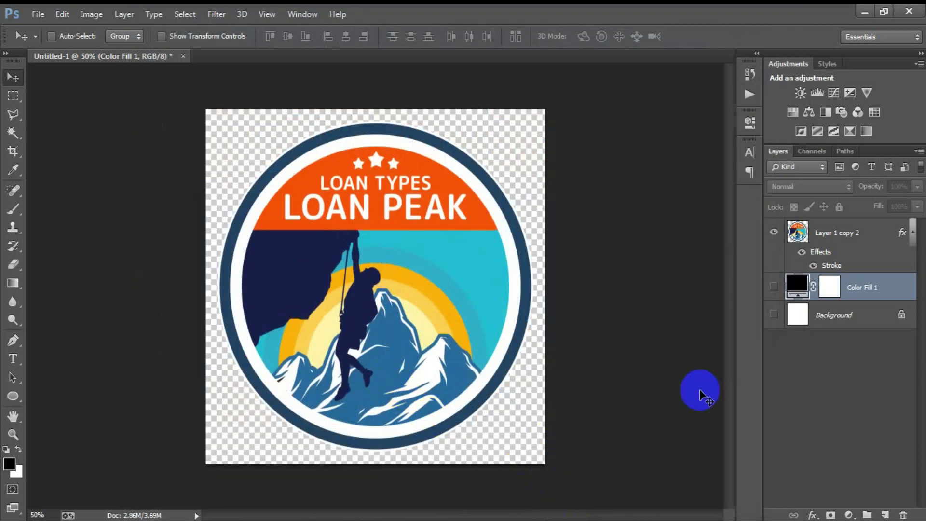
click(773, 314)
click(774, 286)
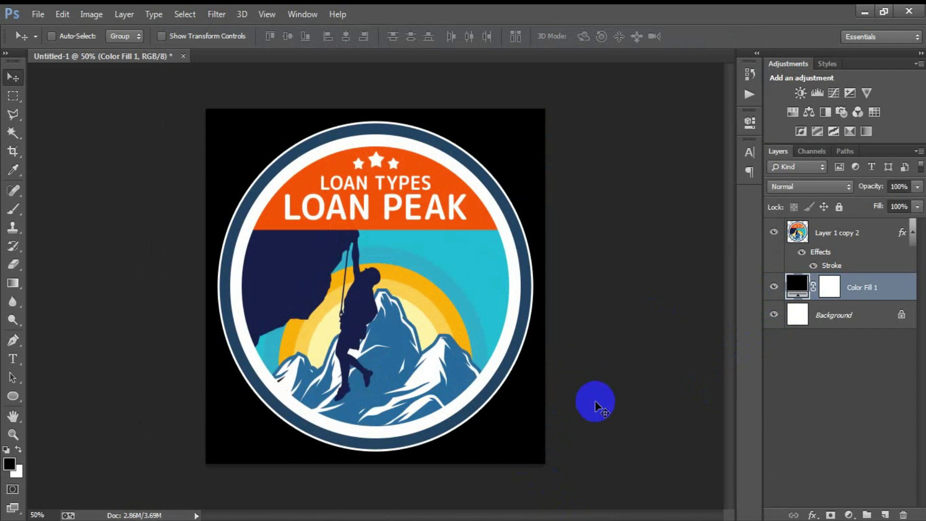